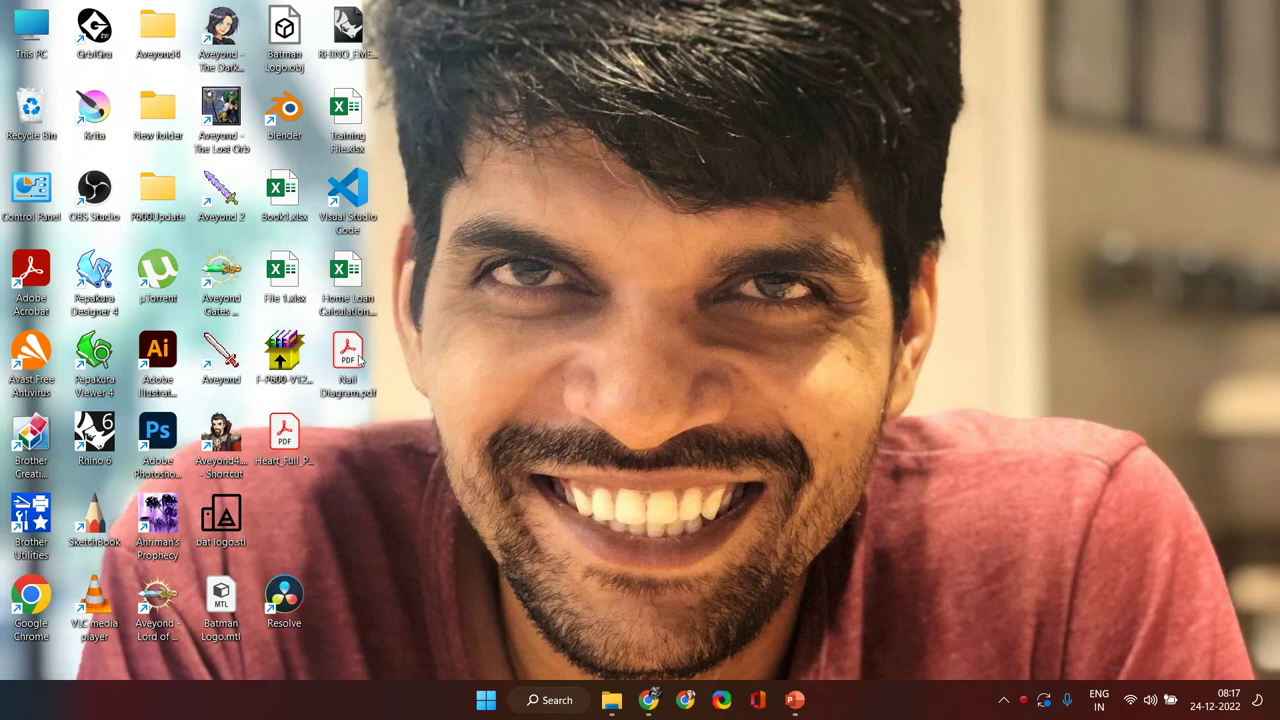
Step: Open Nail Diagram.pdf from the desktop in Acrobat Reader, then minimize its window
double_click(350, 358)
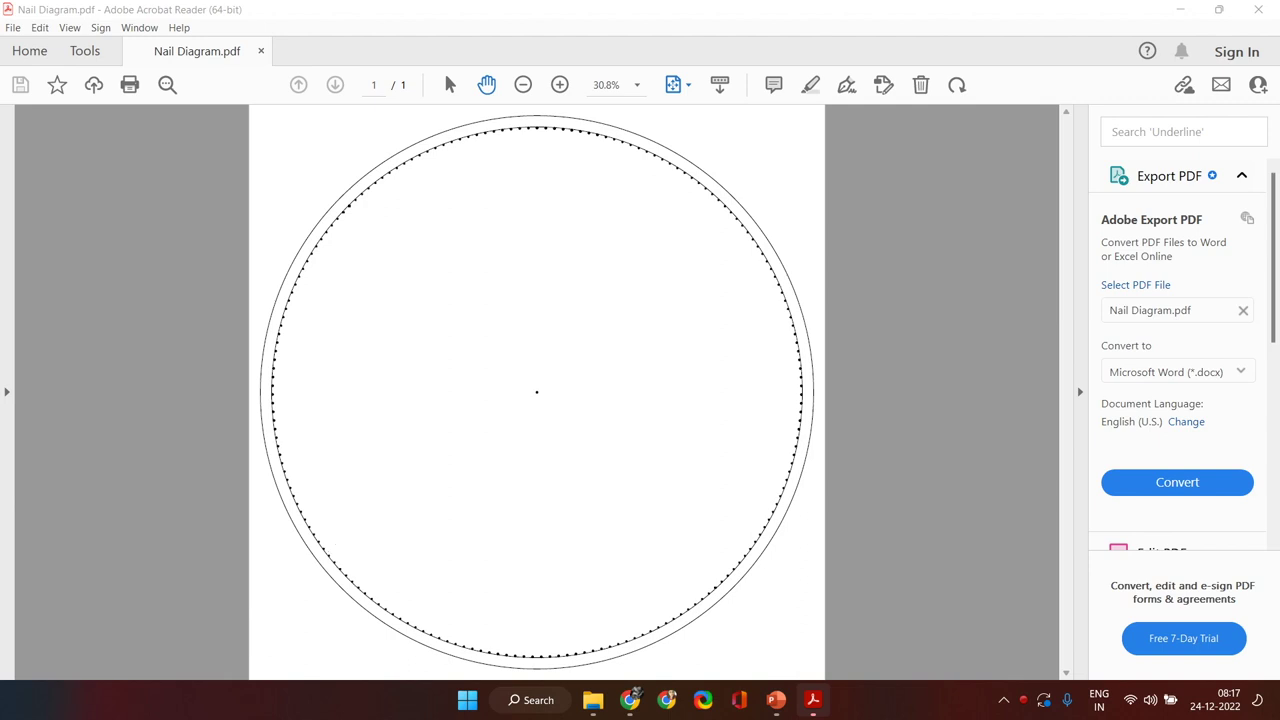
click(1182, 9)
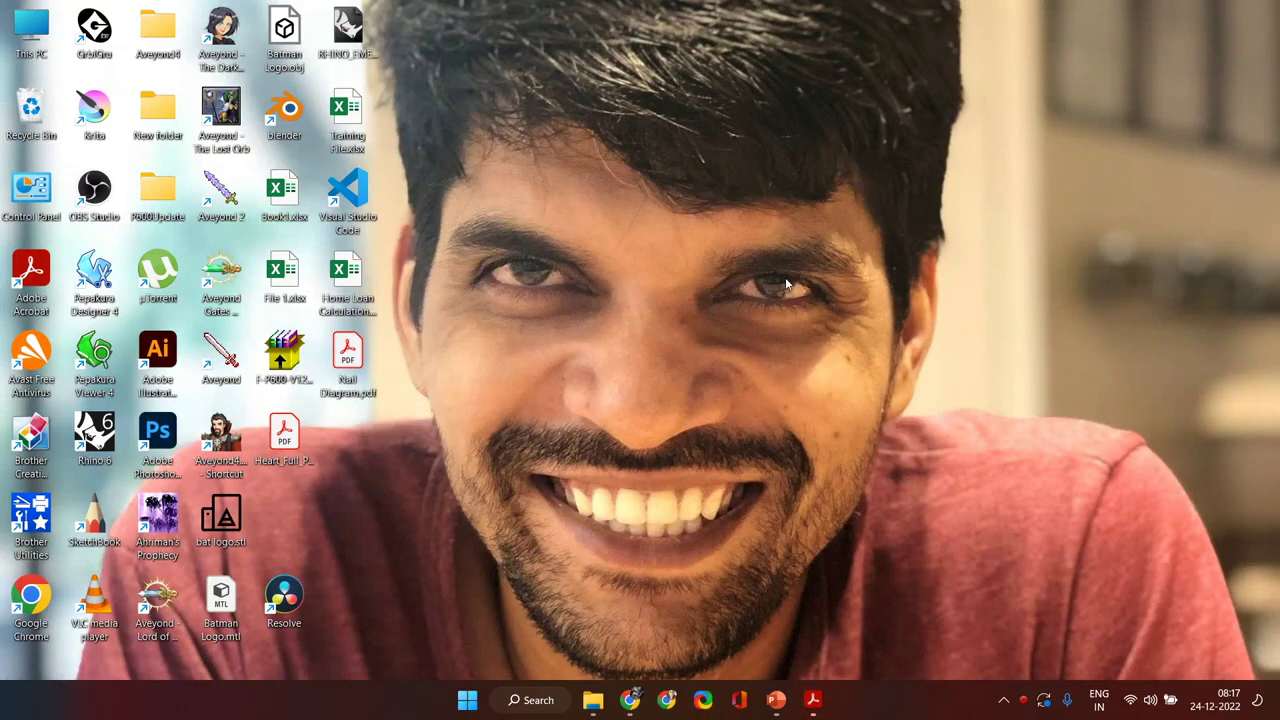
Step: Search Windows for 'inkscape' and launch Inkscape from the results
click(529, 699)
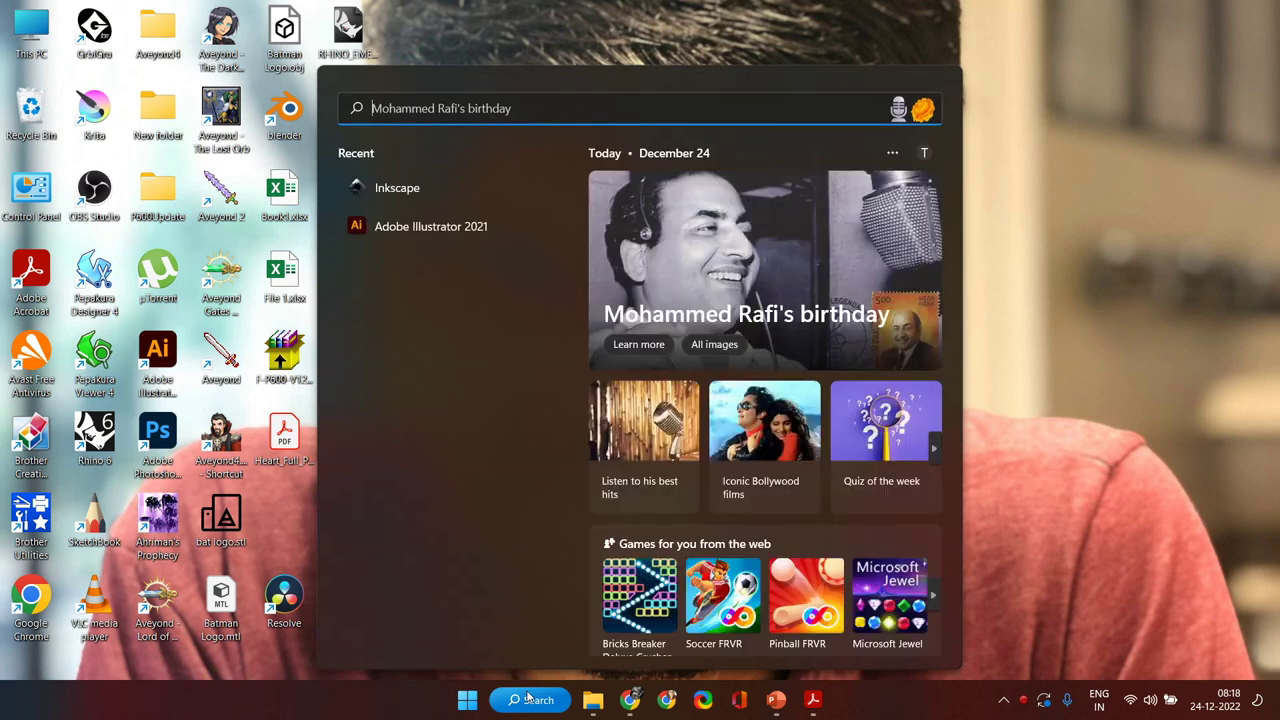
text(inkscape)
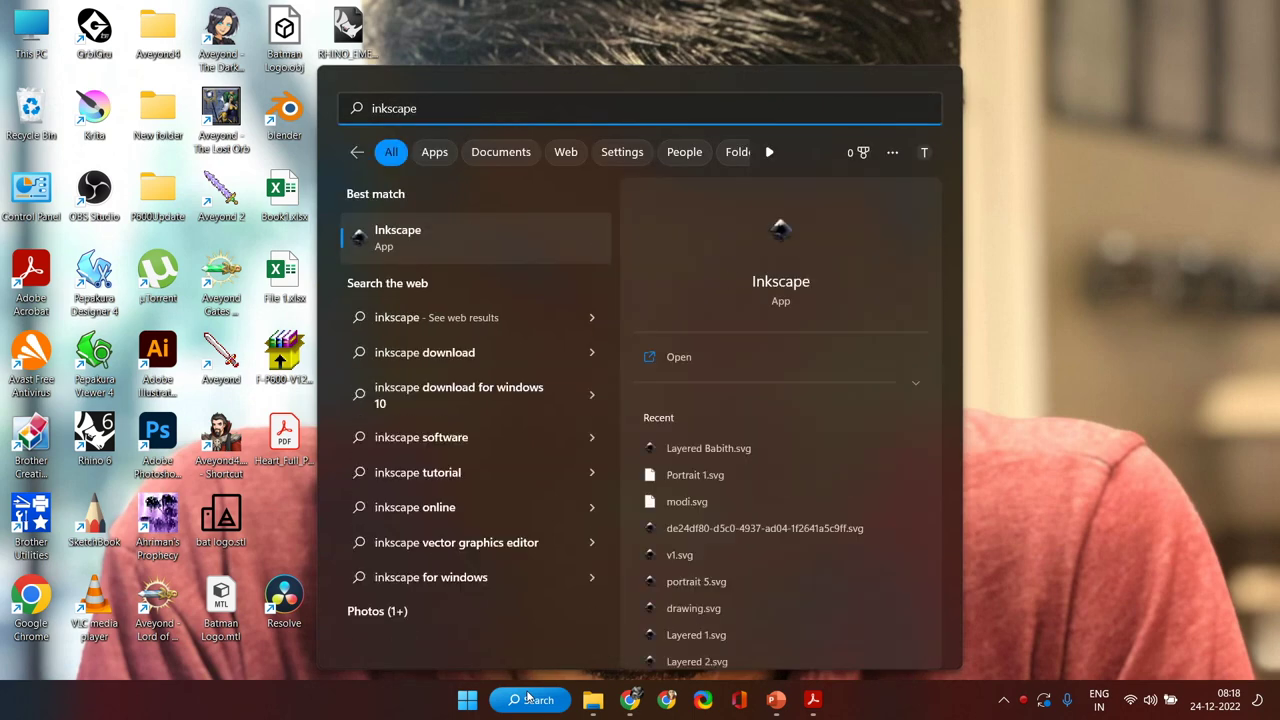
click(529, 699)
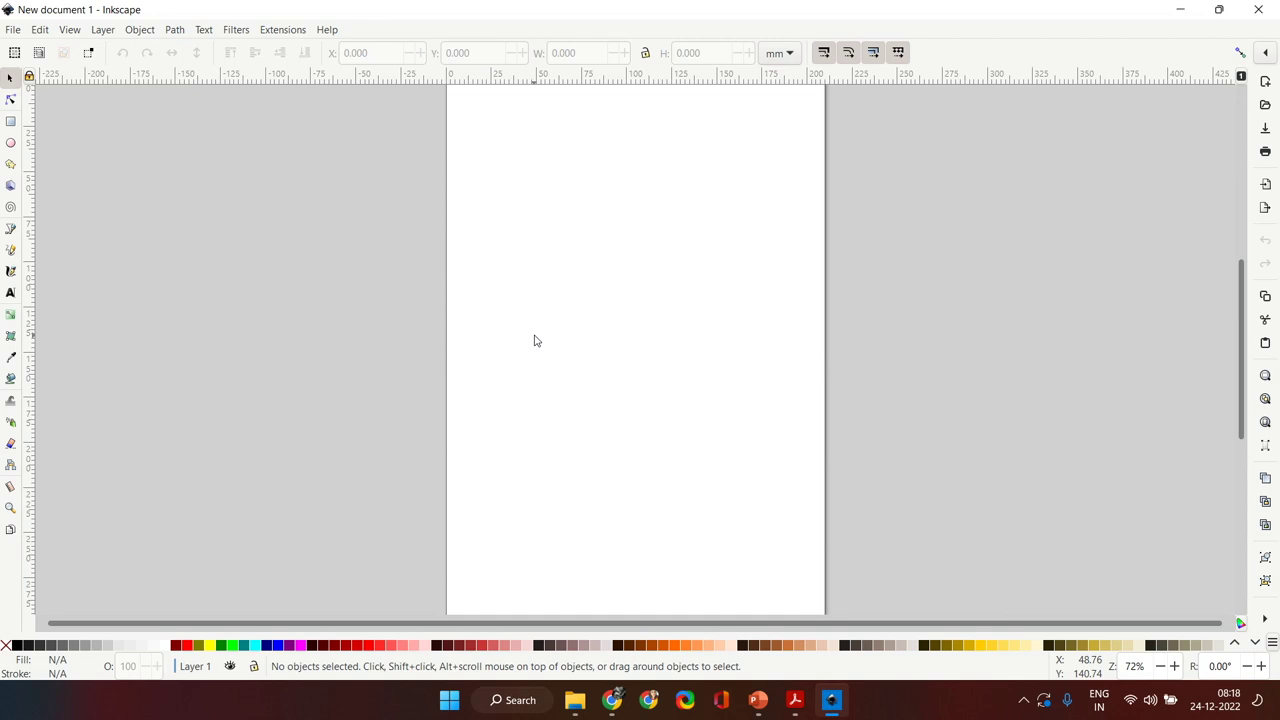
Step: Set the page to 52 × 52 cm in Document Properties and fit the page in the window
key(ctrl+shift+d)
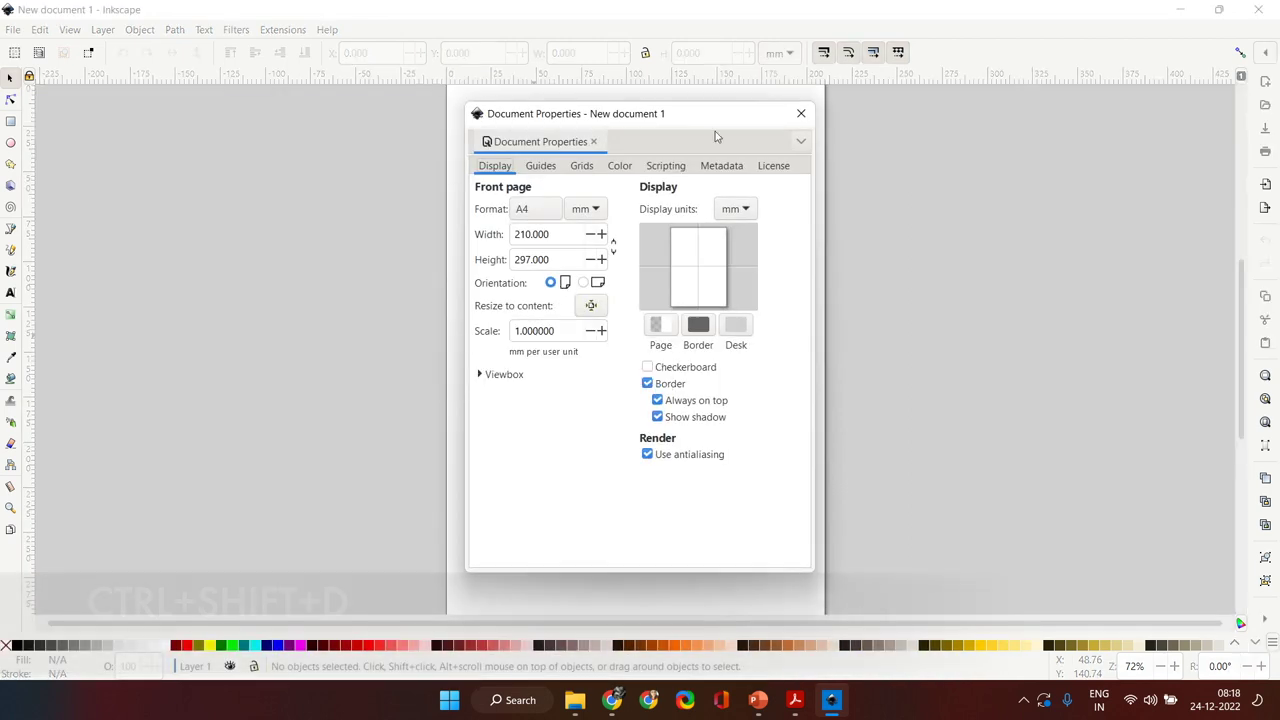
click(584, 209)
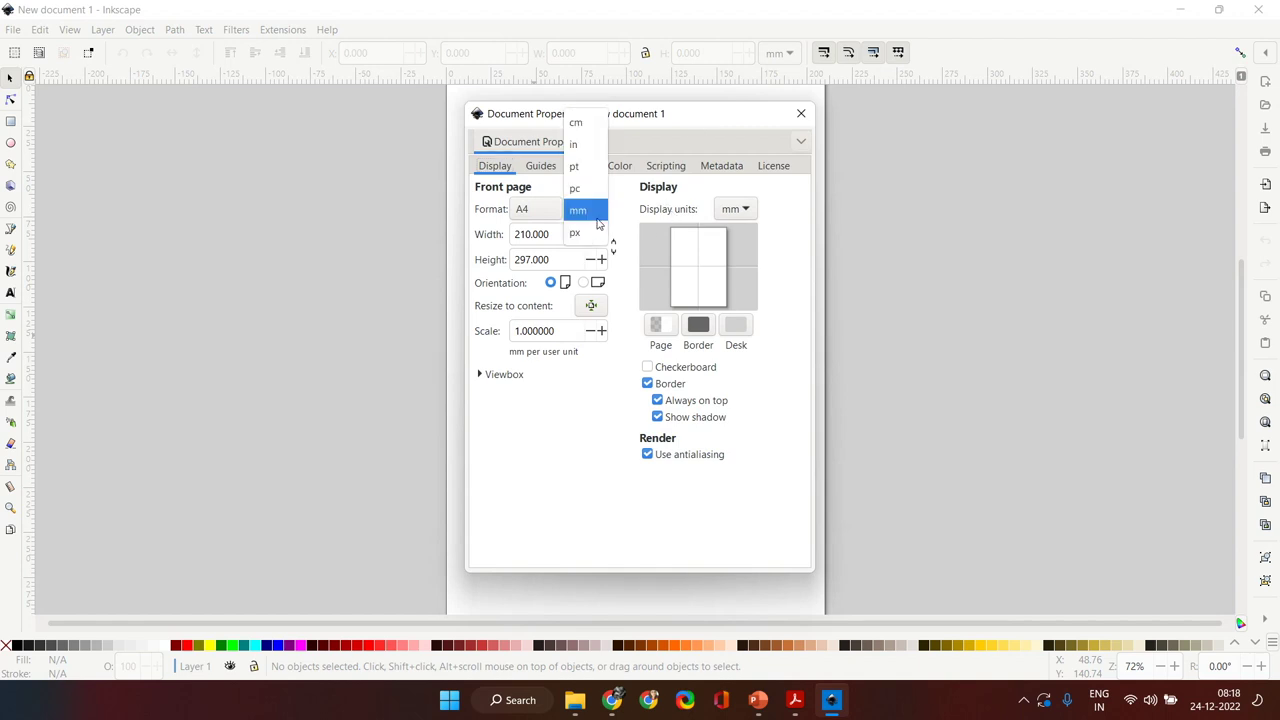
click(586, 122)
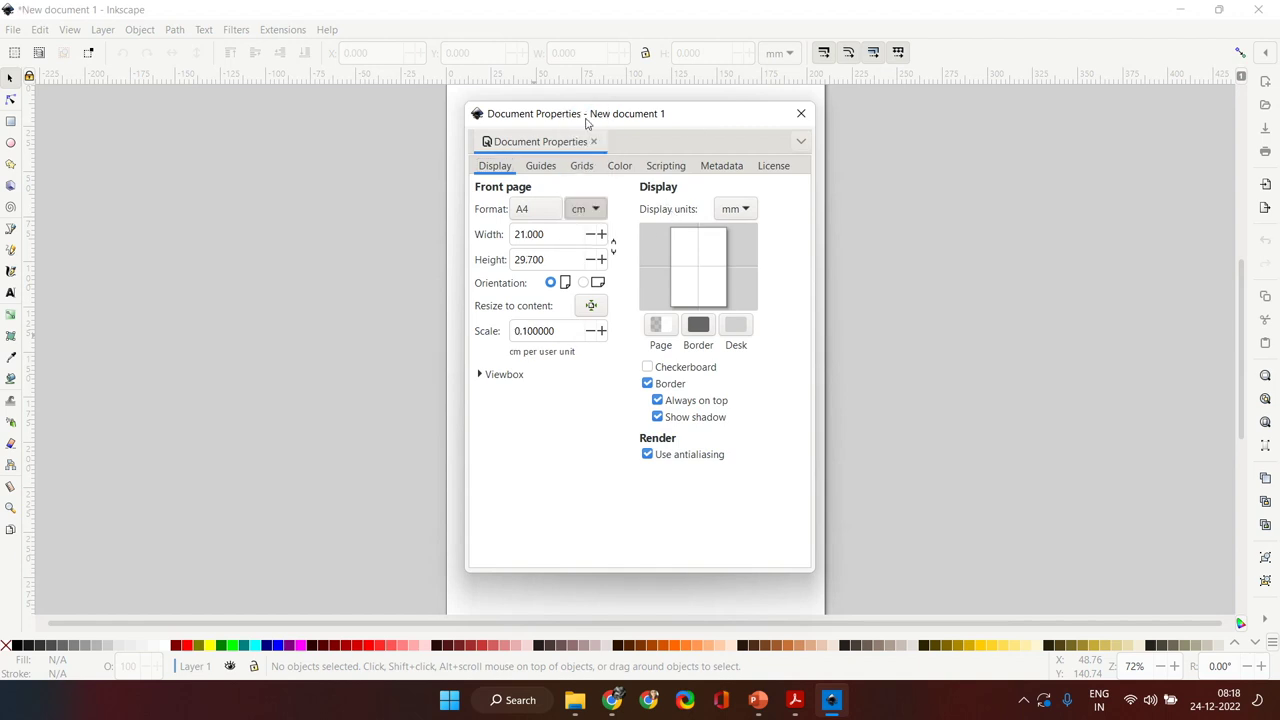
click(564, 241)
key(BackSpace)
key(BackSpace)
key(BackSpace)
key(BackSpace)
key(BackSpace)
key(BackSpace)
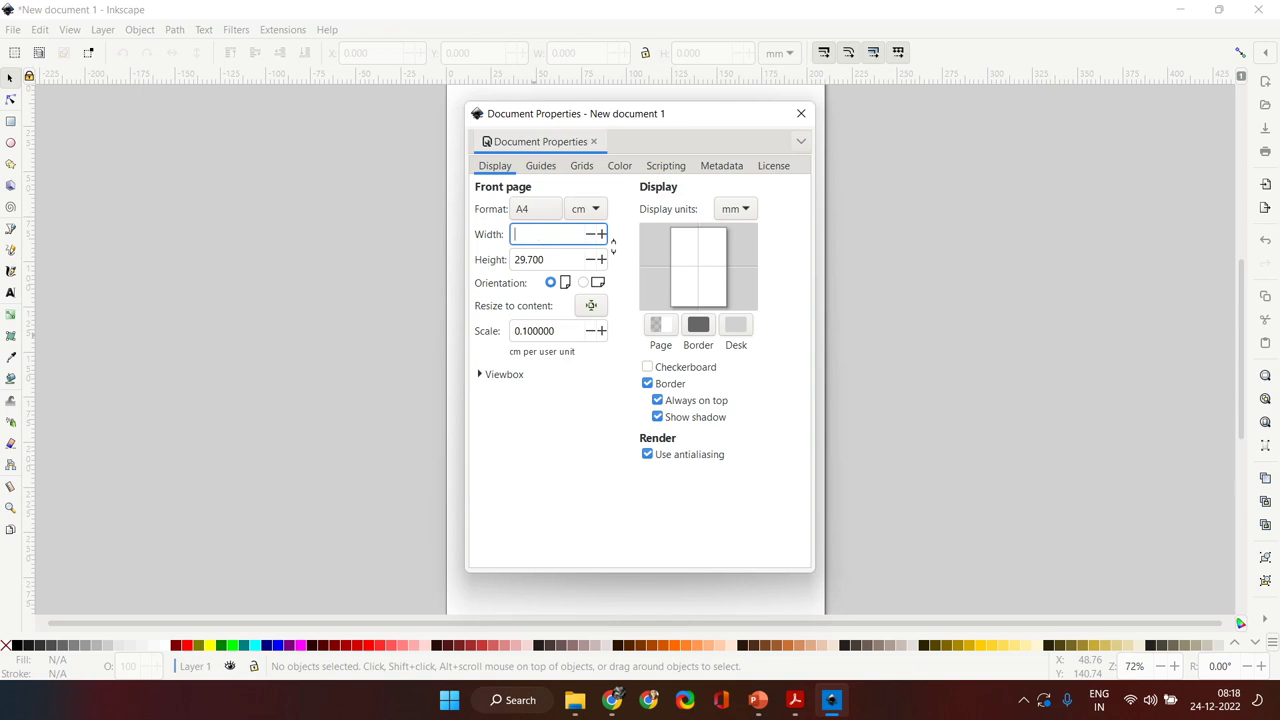
text(52)
key(Tab)
text(52)
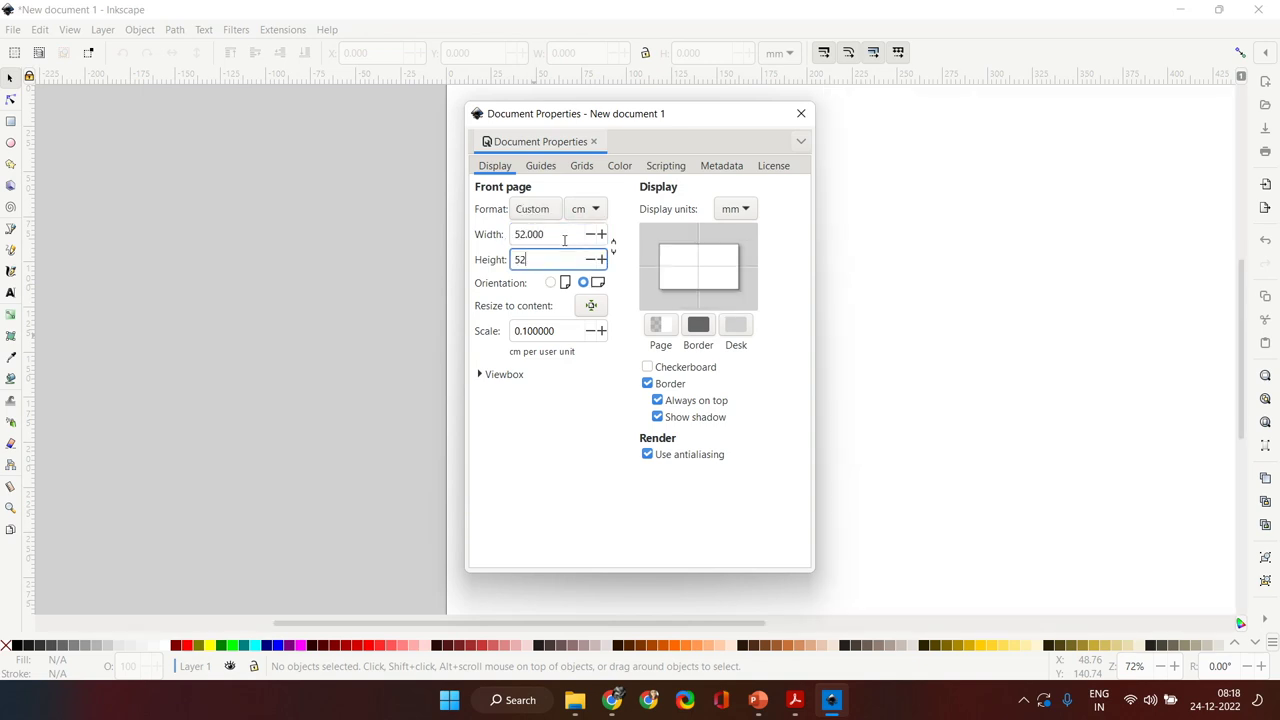
key(Return)
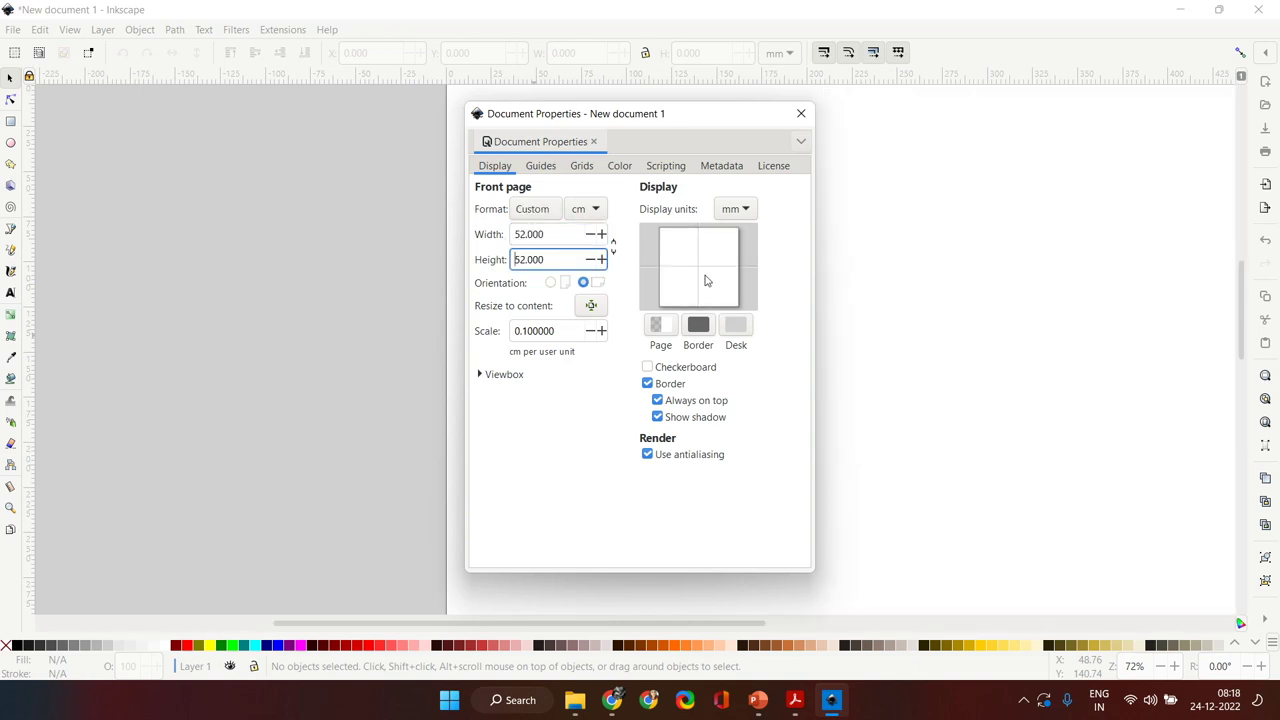
click(801, 113)
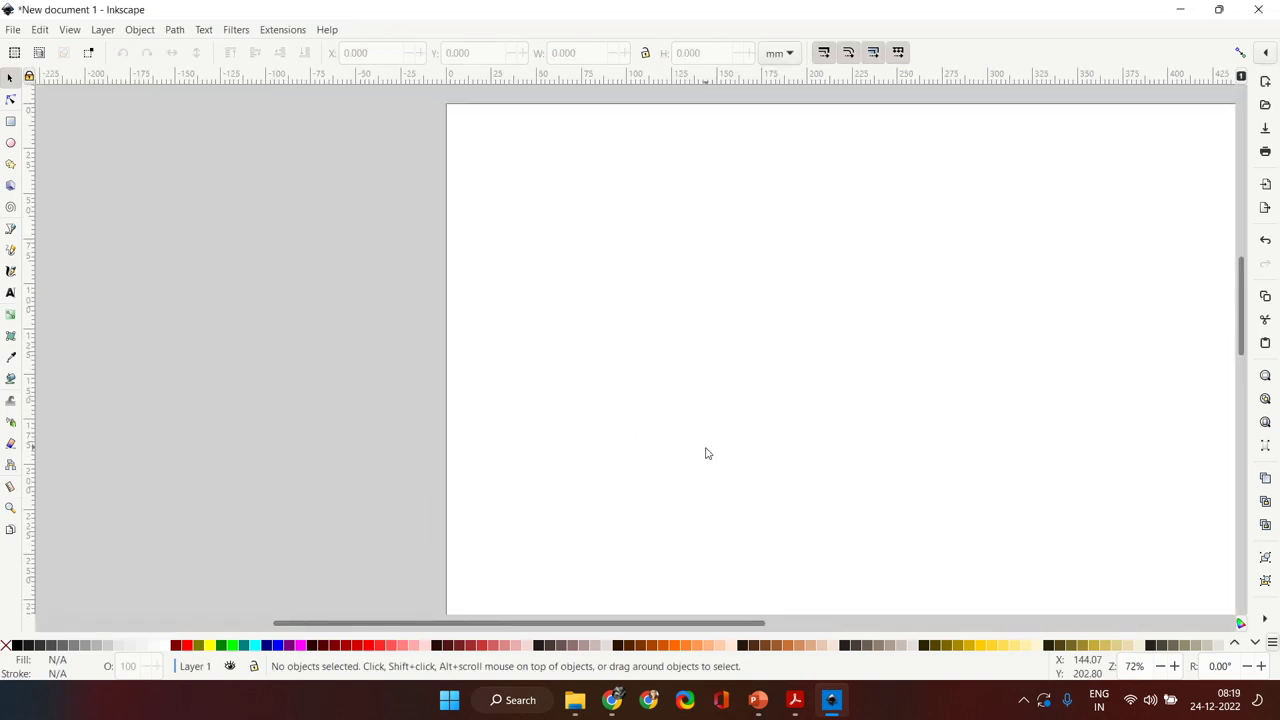
scroll(706, 453, down, 5)
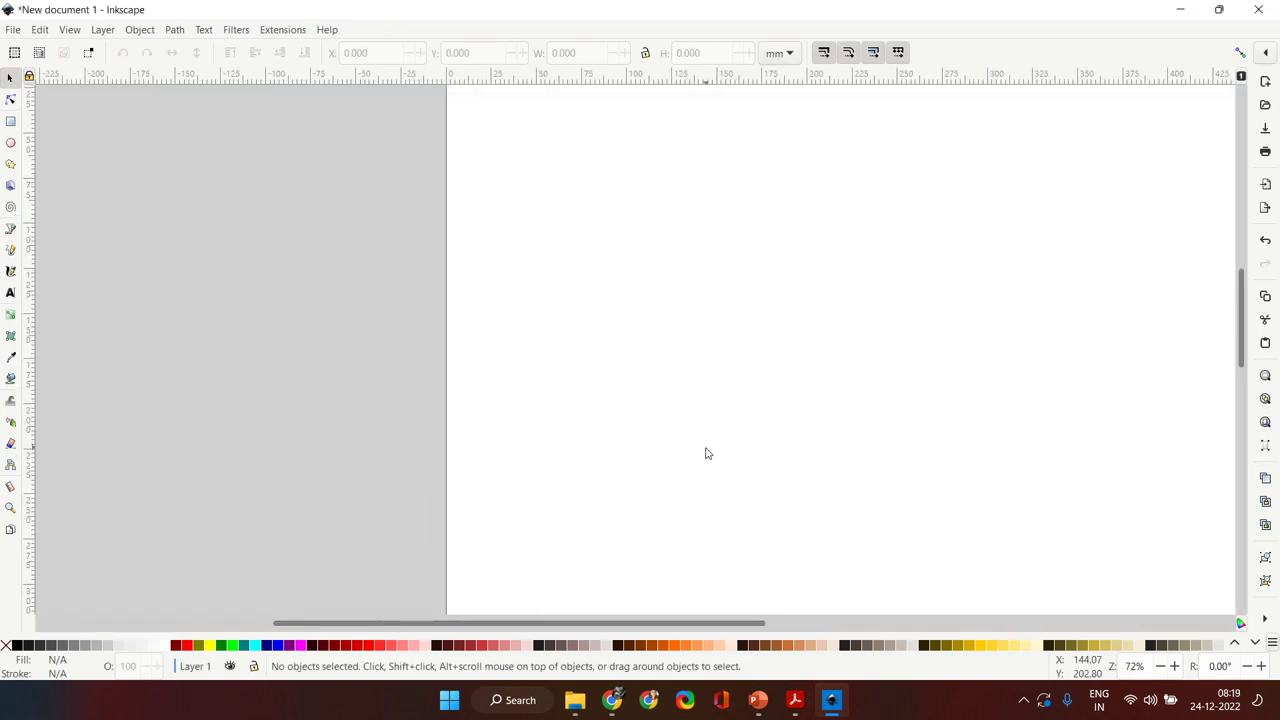
scroll(706, 453, up, 2)
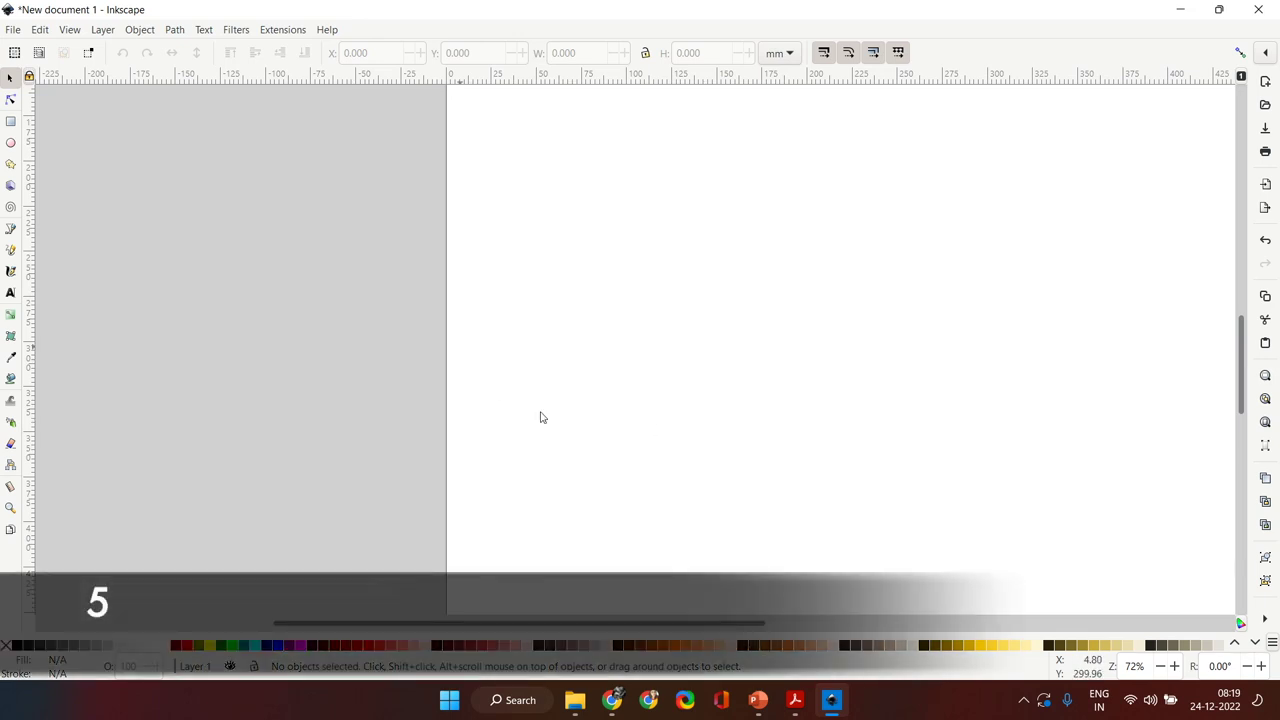
key(5)
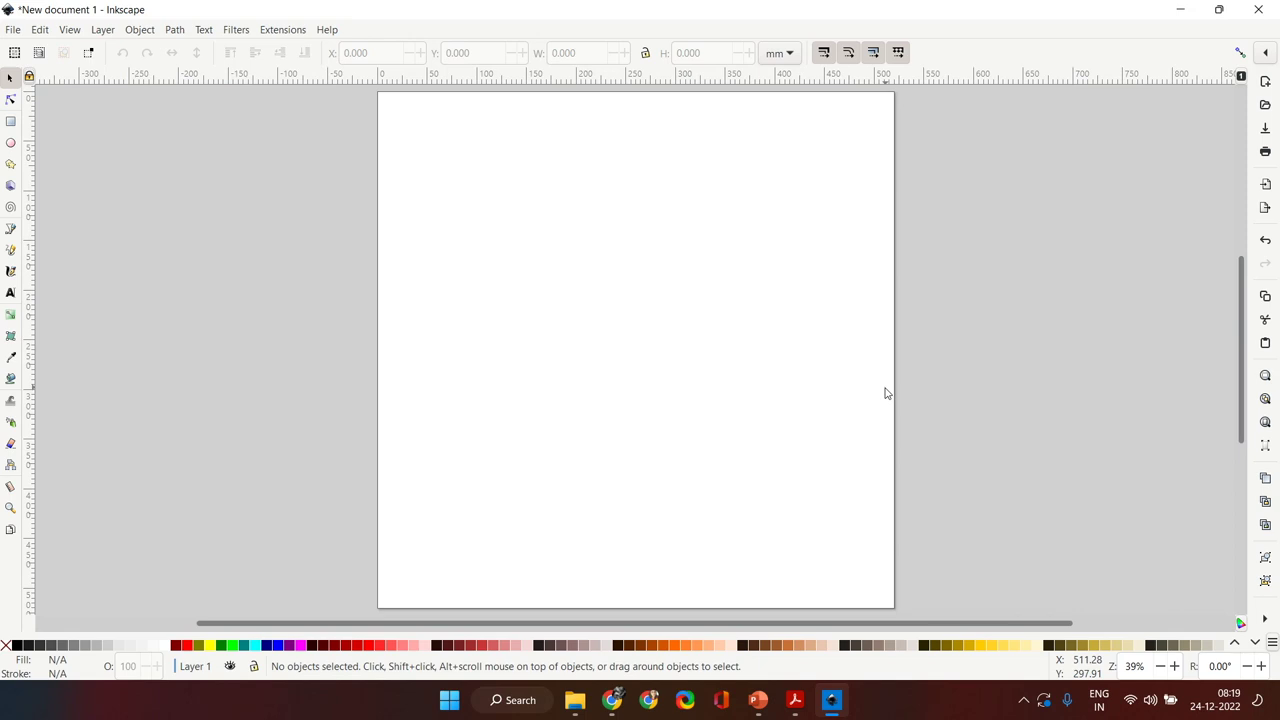
Step: Draw a black ellipse near the top-left of the page with the Ellipse tool
click(10, 145)
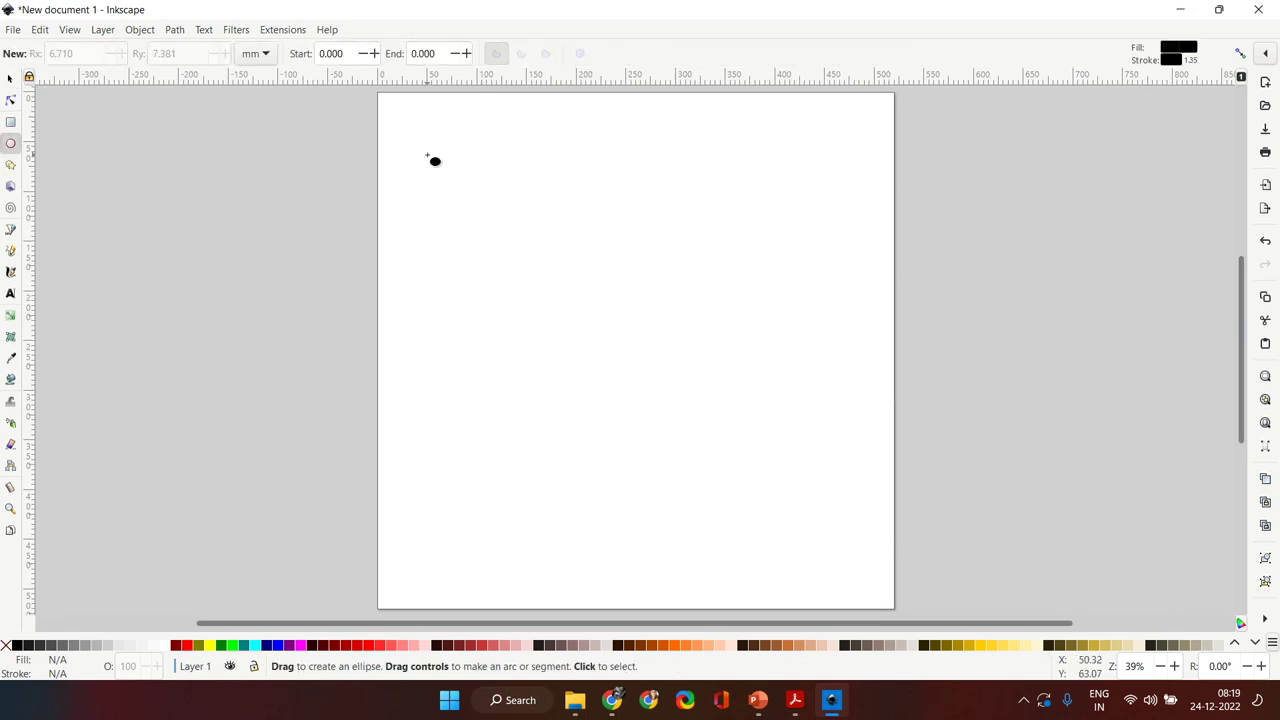
drag(427, 155, 517, 238)
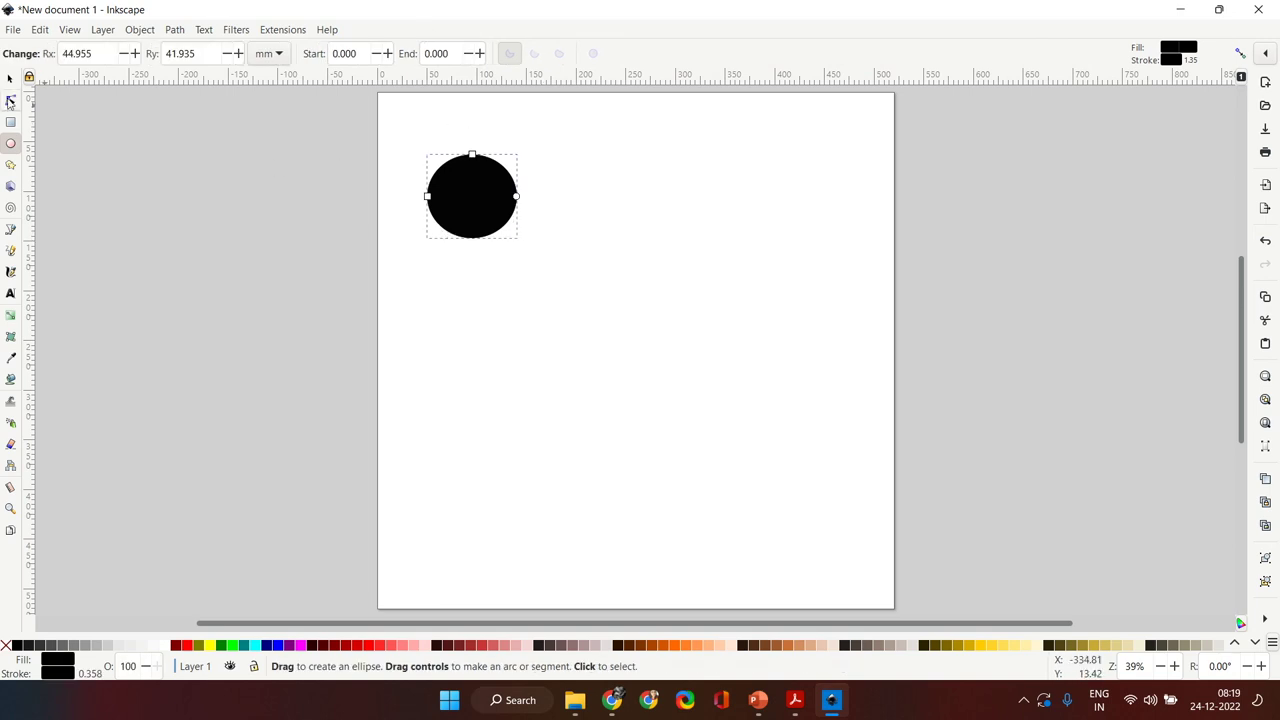
click(10, 79)
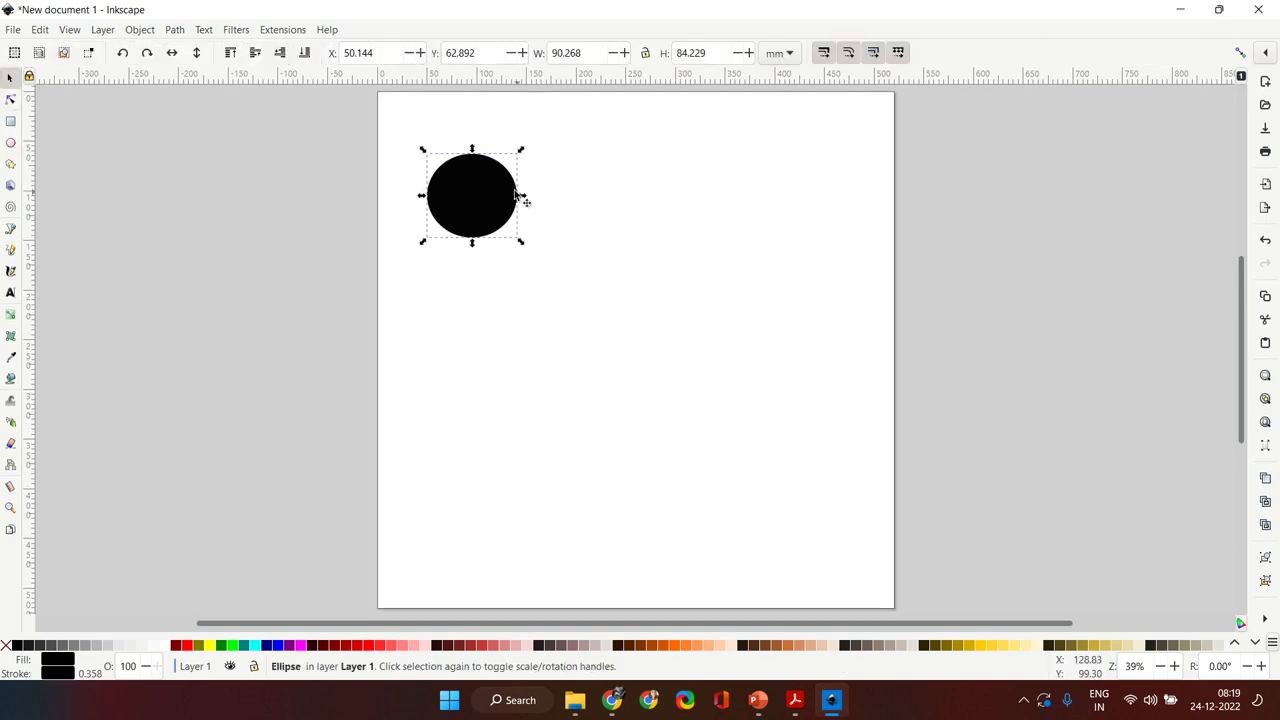
Step: Resize the ellipse to a 50 × 50 cm circle using centimetre units
click(792, 56)
scroll(775, 35, up, 3)
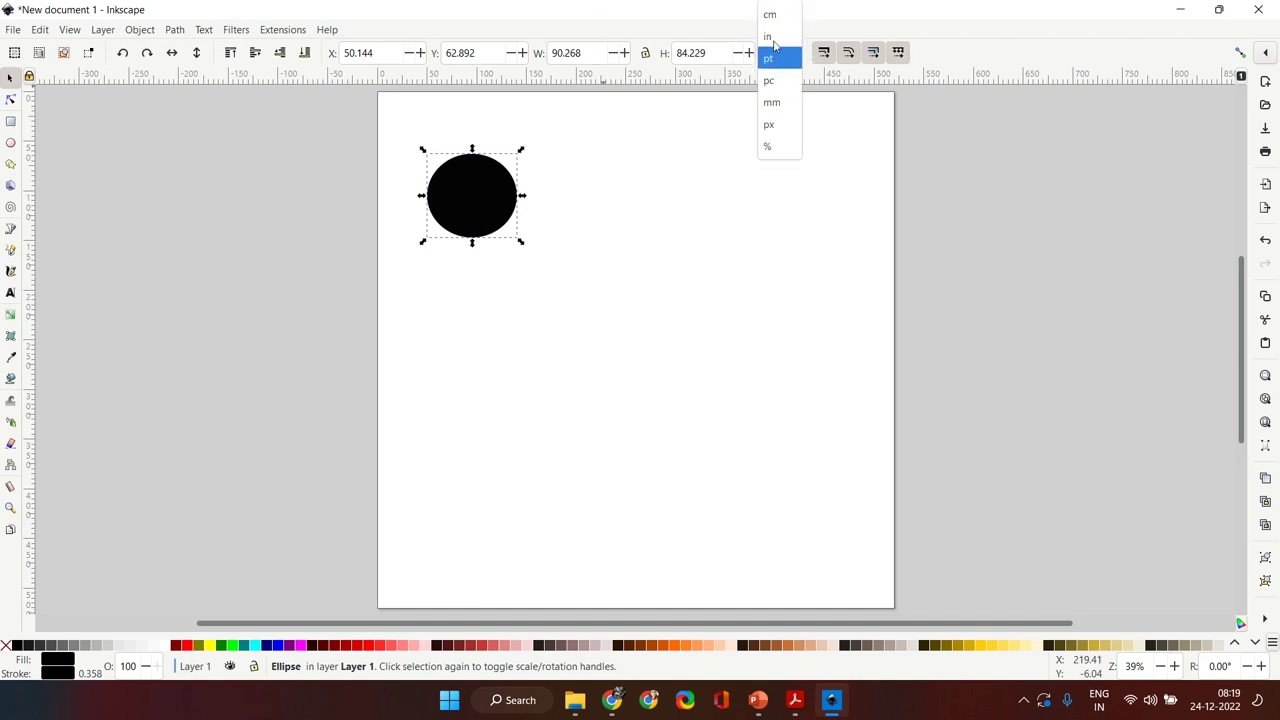
click(770, 14)
click(583, 52)
key(BackSpace)
key(BackSpace)
key(BackSpace)
key(BackSpace)
key(BackSpace)
text(50)
key(Tab)
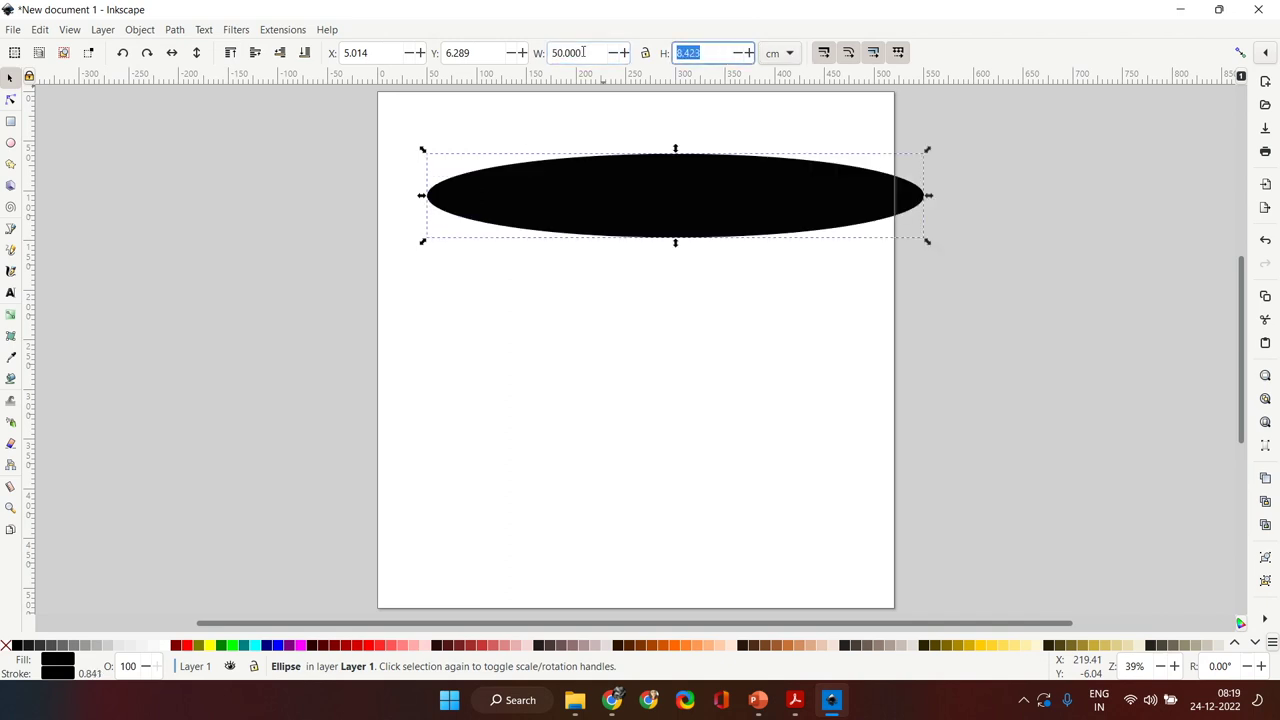
text(50)
key(Return)
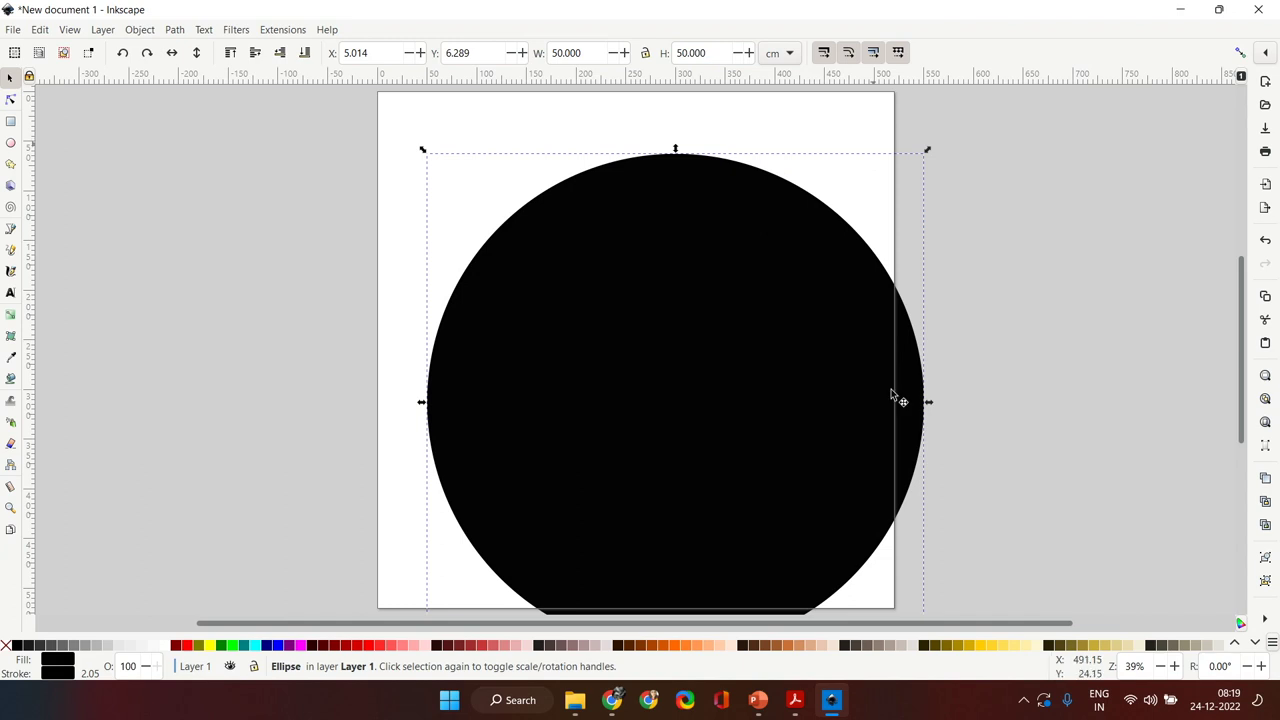
click(139, 30)
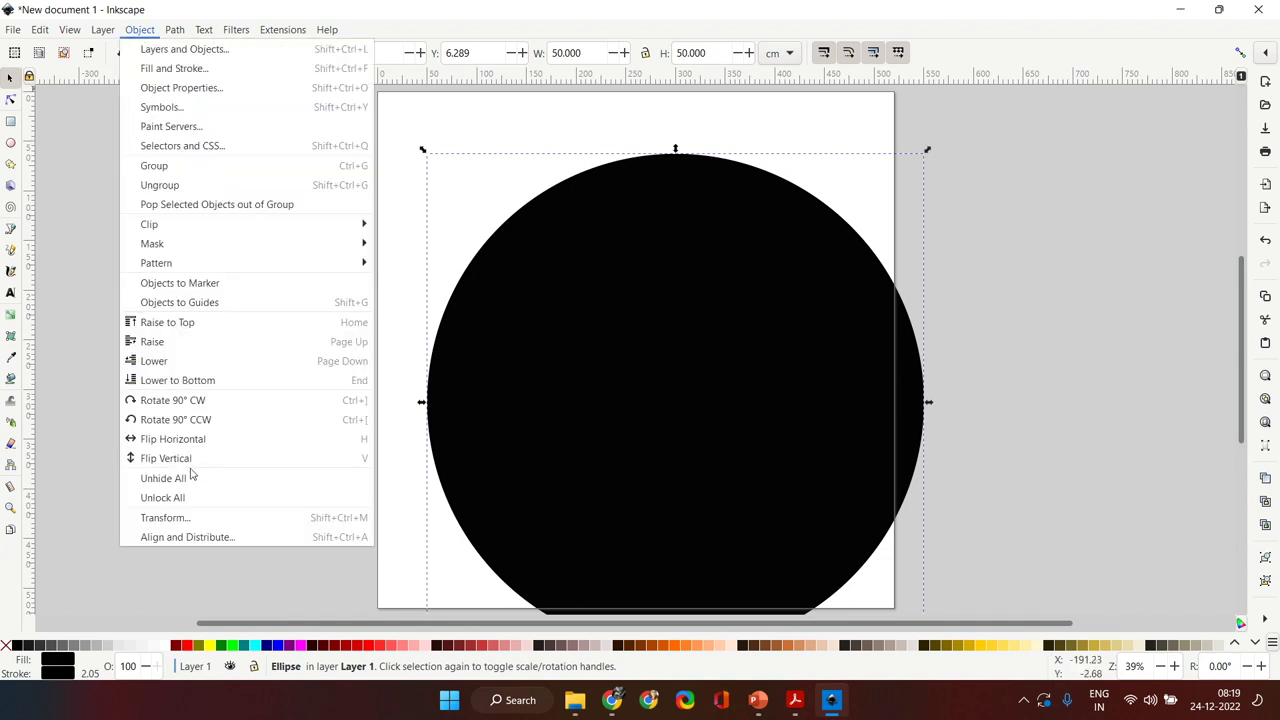
Step: Centre the circle on the page, relative to Page, and give it a white fill
click(228, 538)
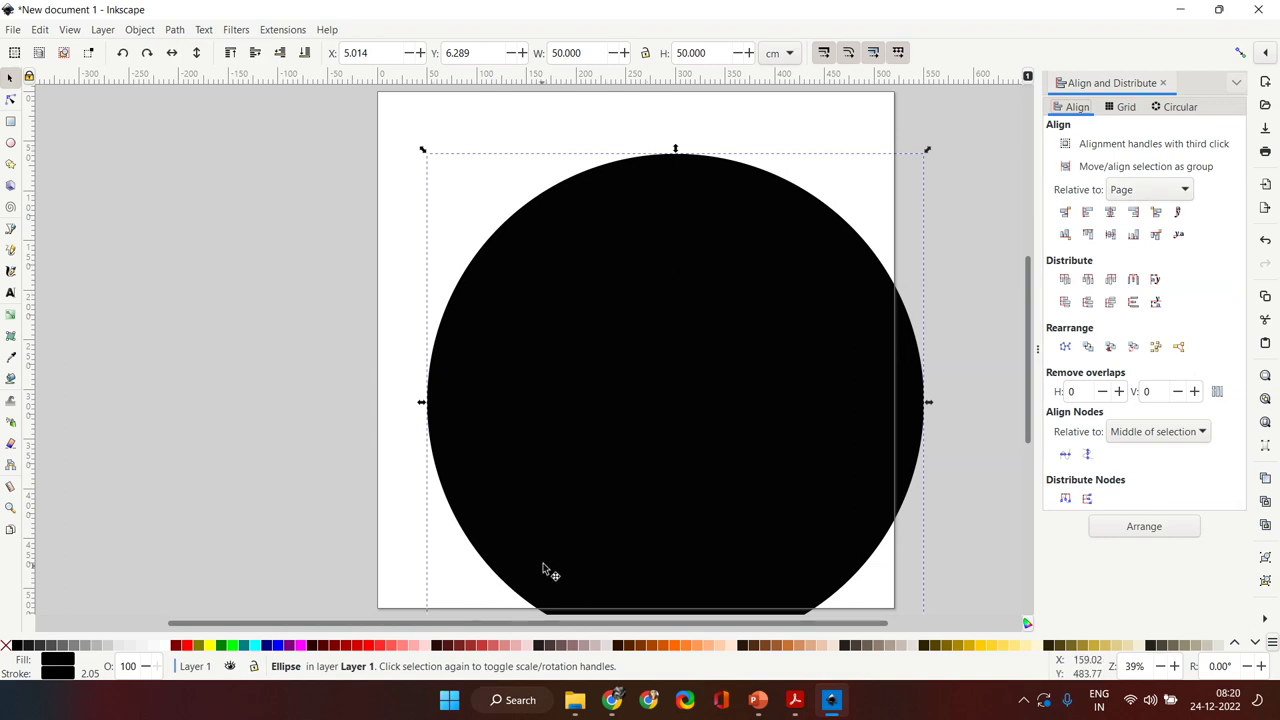
click(1196, 199)
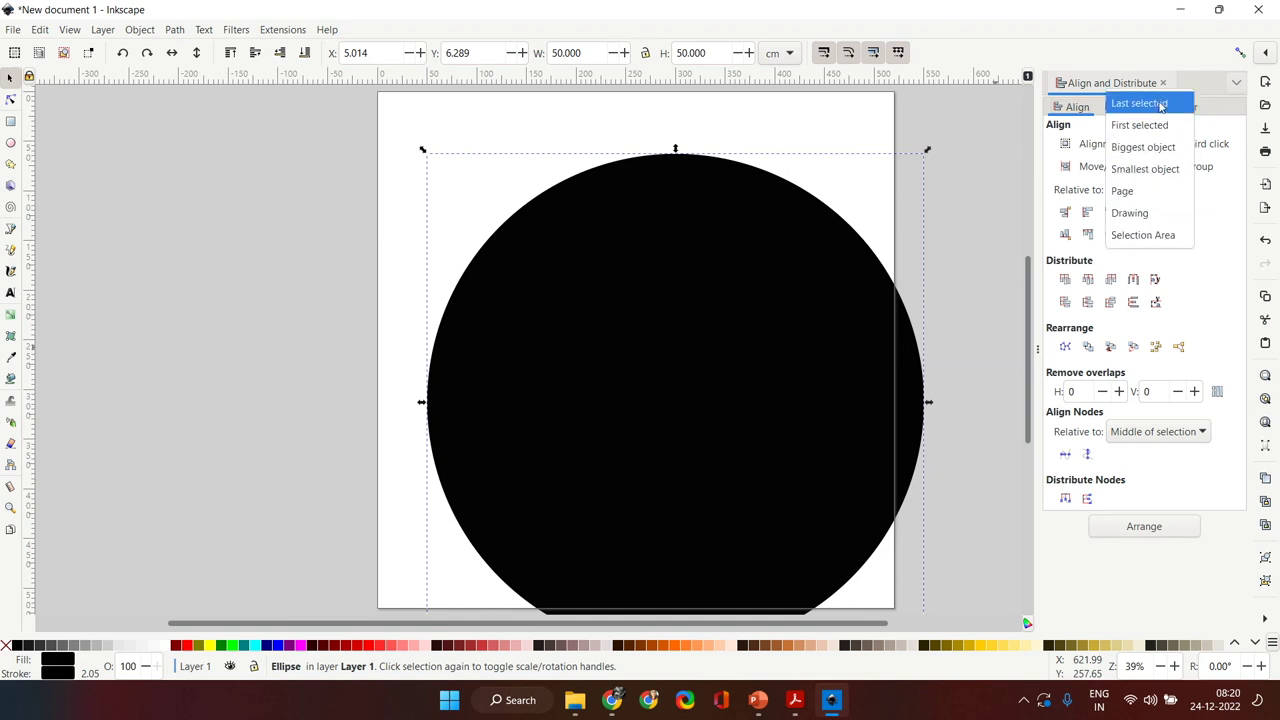
click(1160, 191)
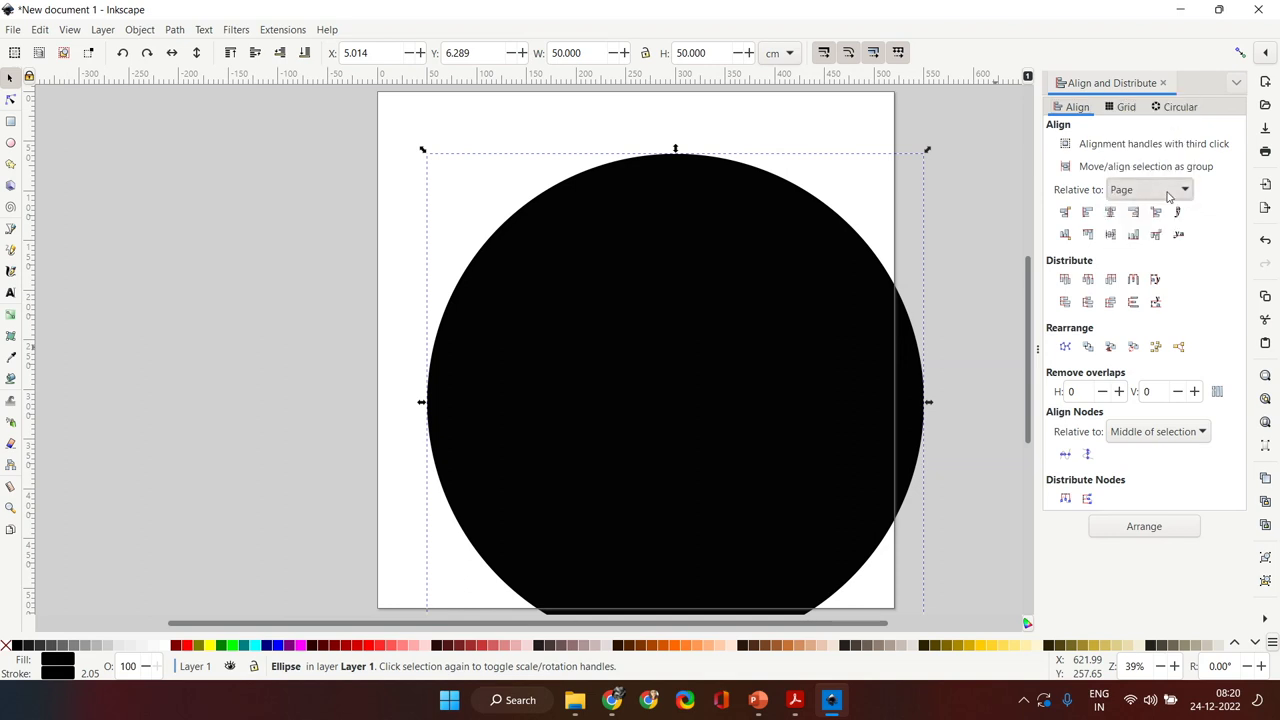
click(1110, 213)
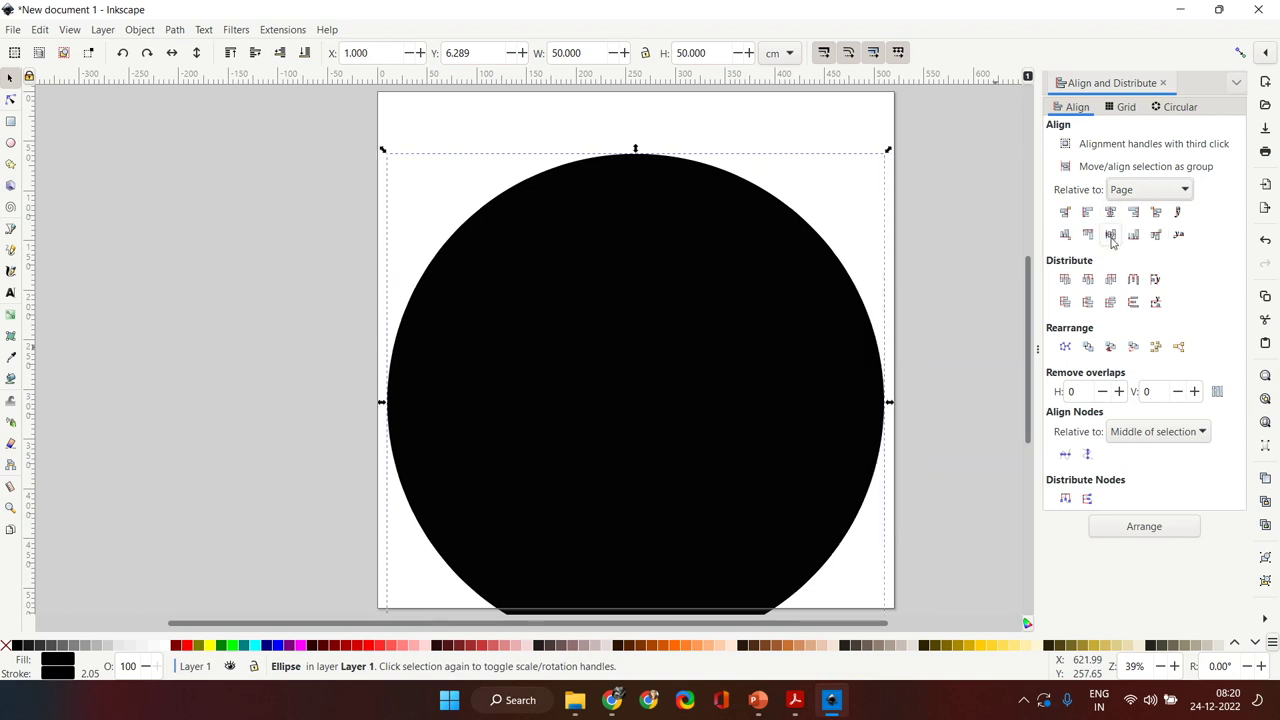
click(1111, 237)
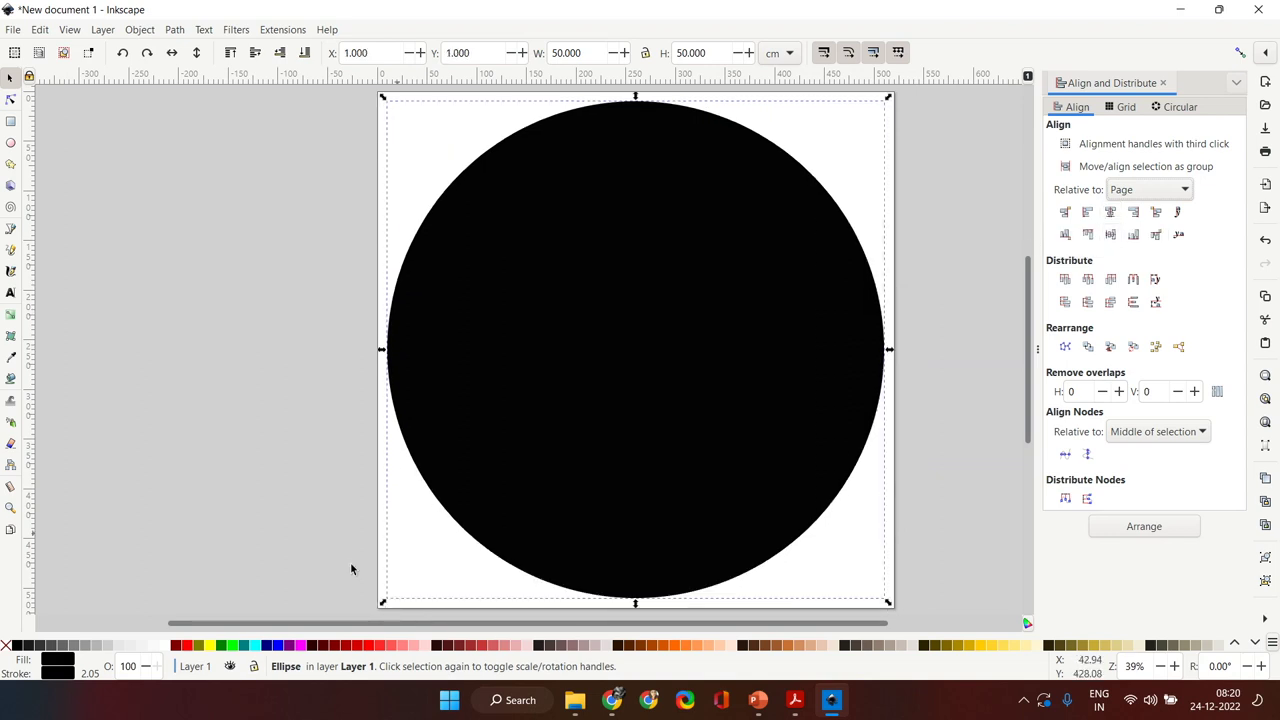
click(168, 646)
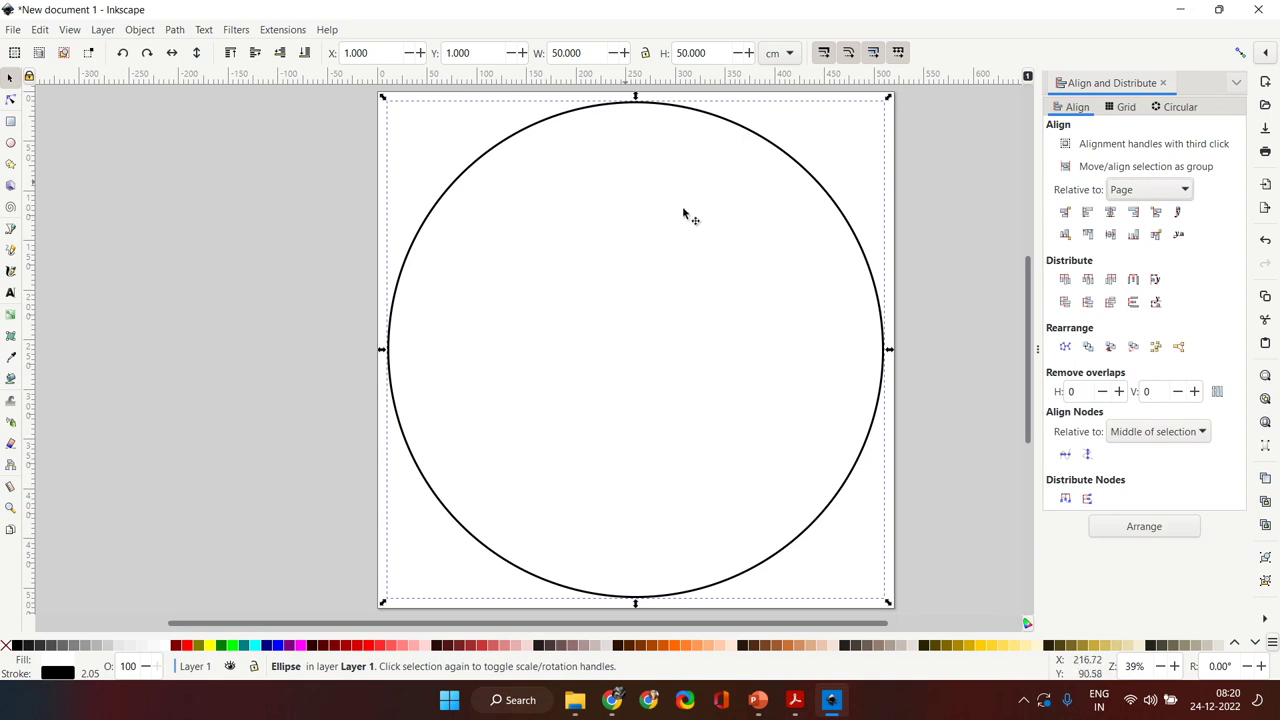
Step: Give the circle a flat black outline with a 0.453 mm stroke width
click(57, 673)
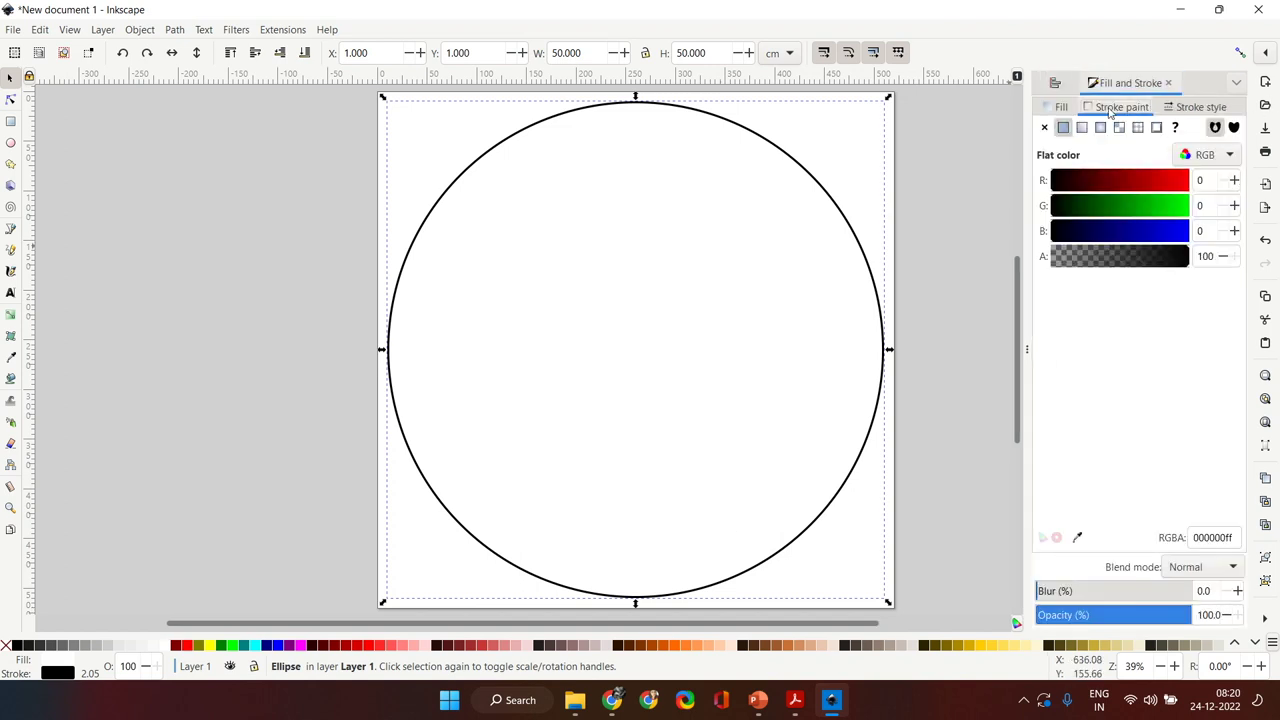
click(1045, 128)
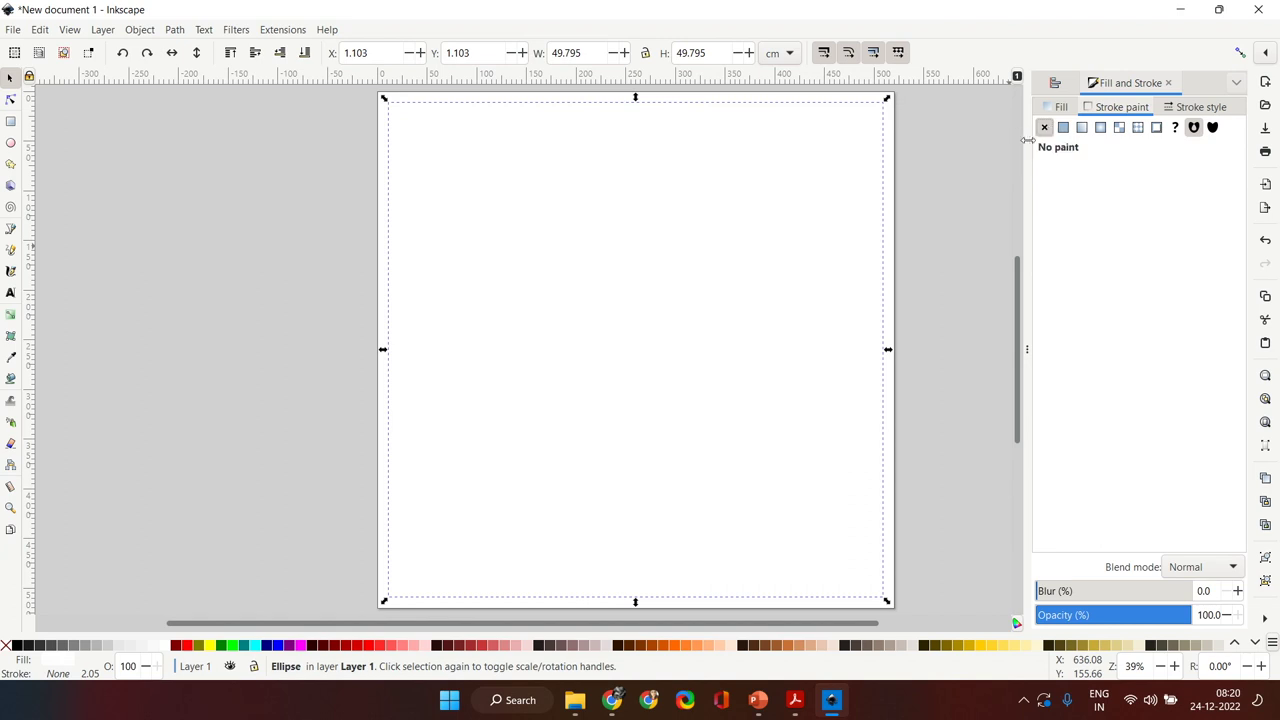
click(1064, 128)
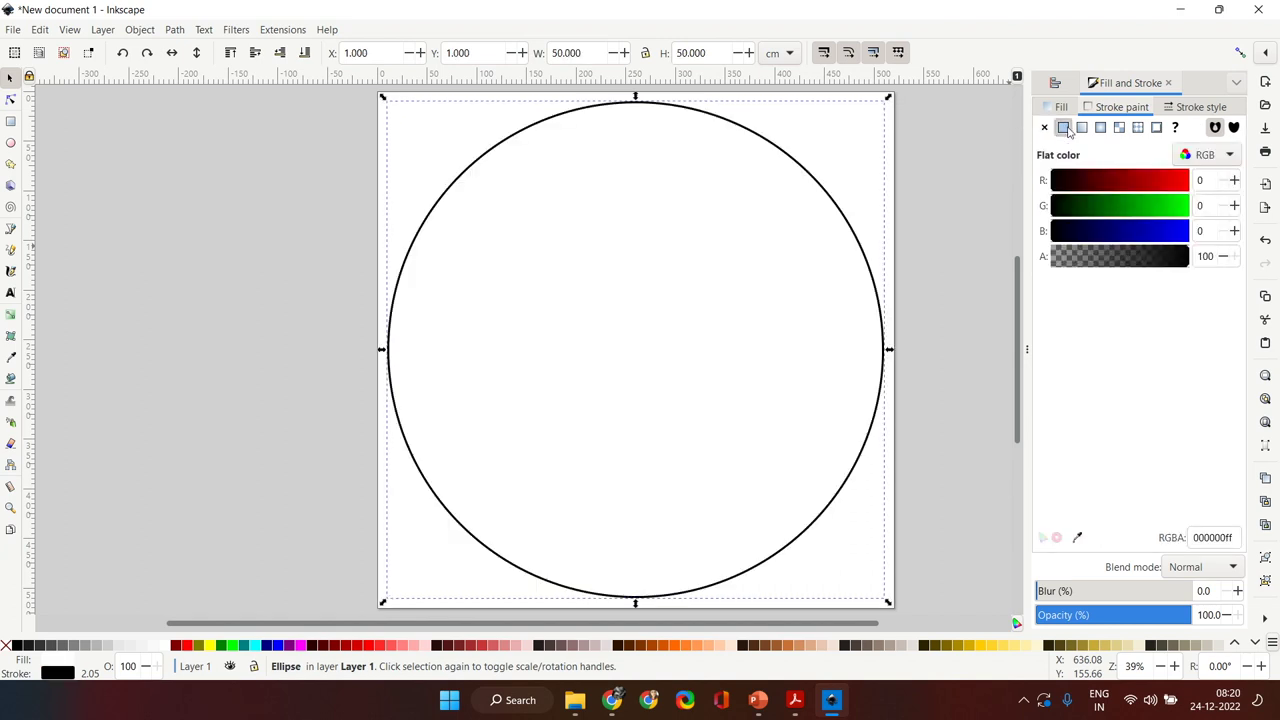
click(1197, 108)
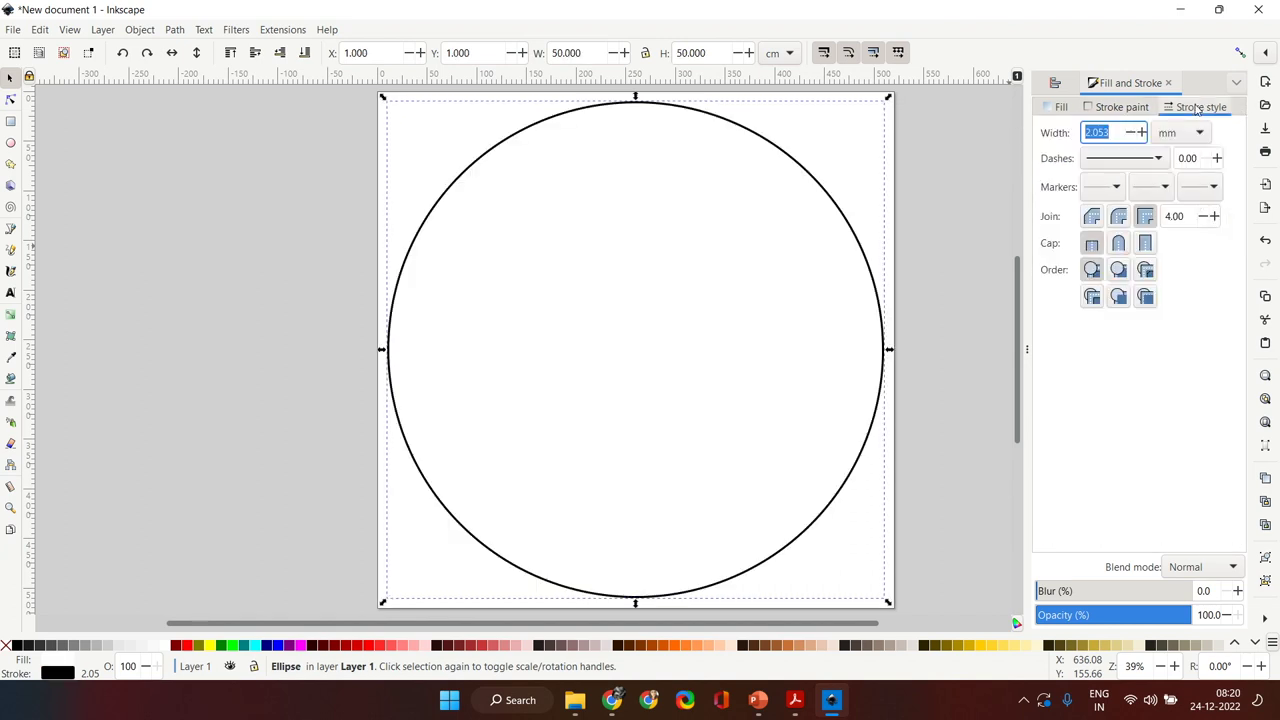
scroll(1136, 136, down, 11)
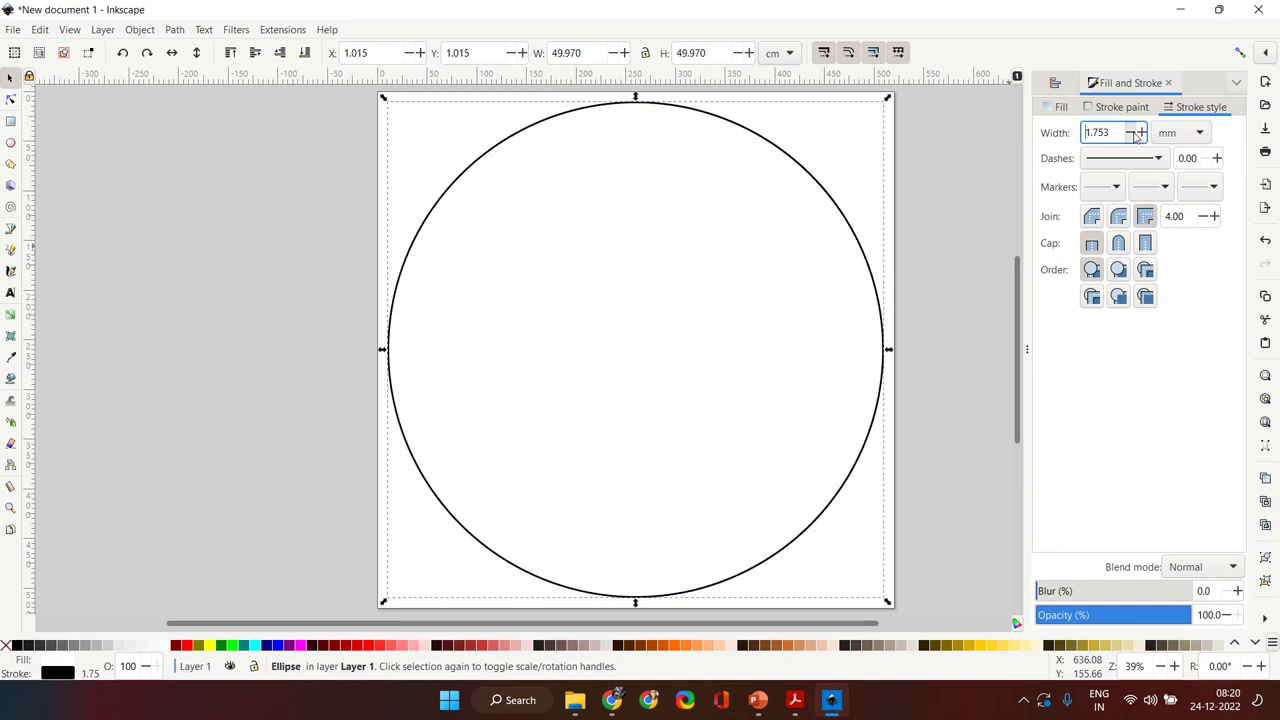
scroll(1136, 135, down, 5)
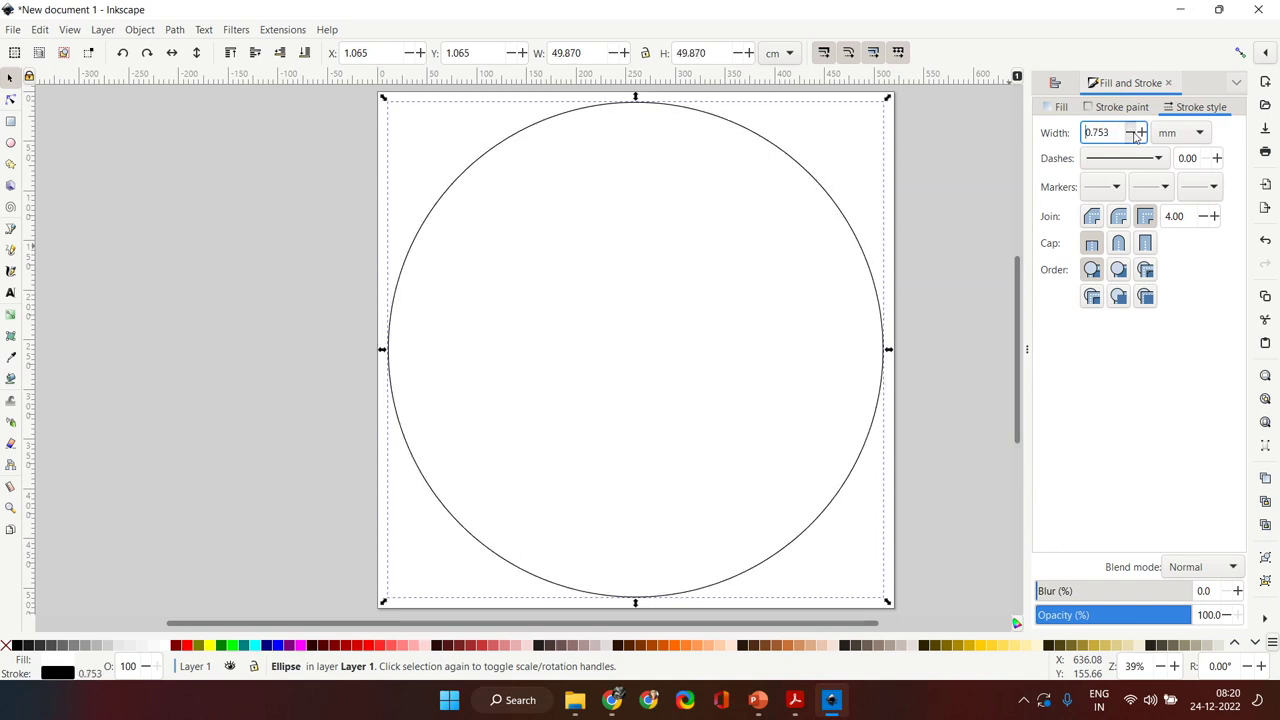
Step: Reselect the large circle and copy it
click(951, 211)
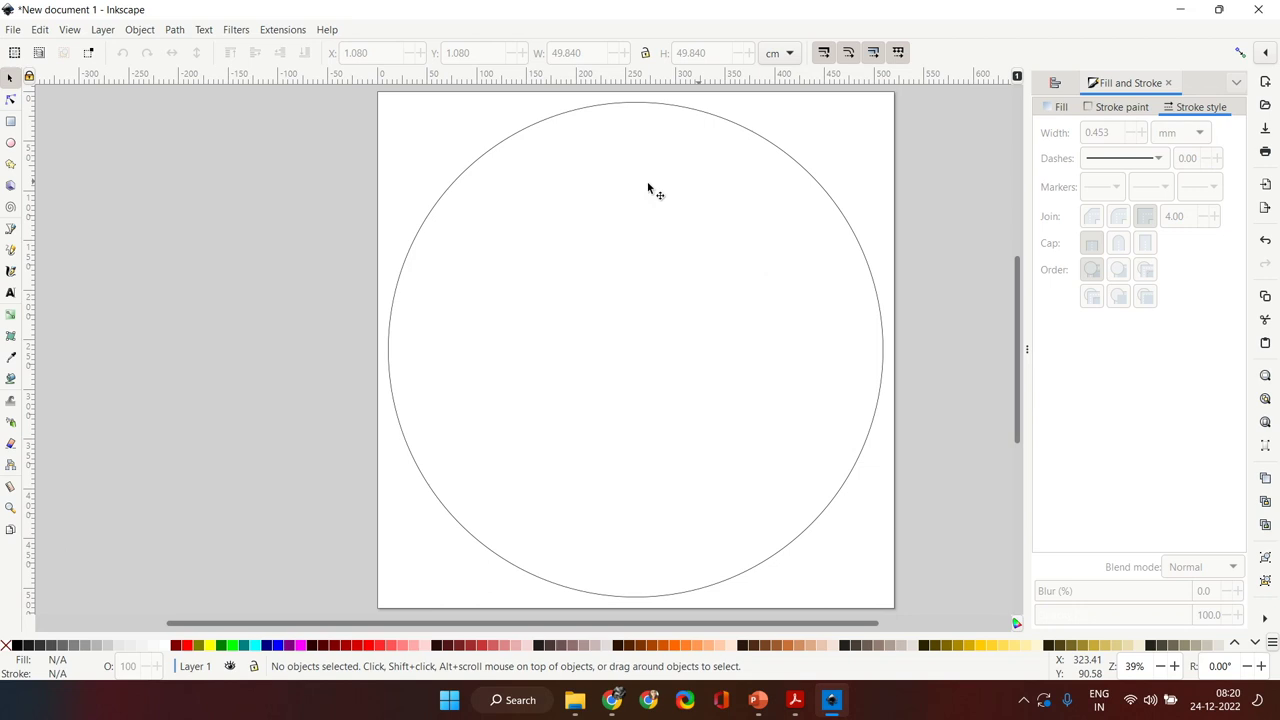
click(525, 135)
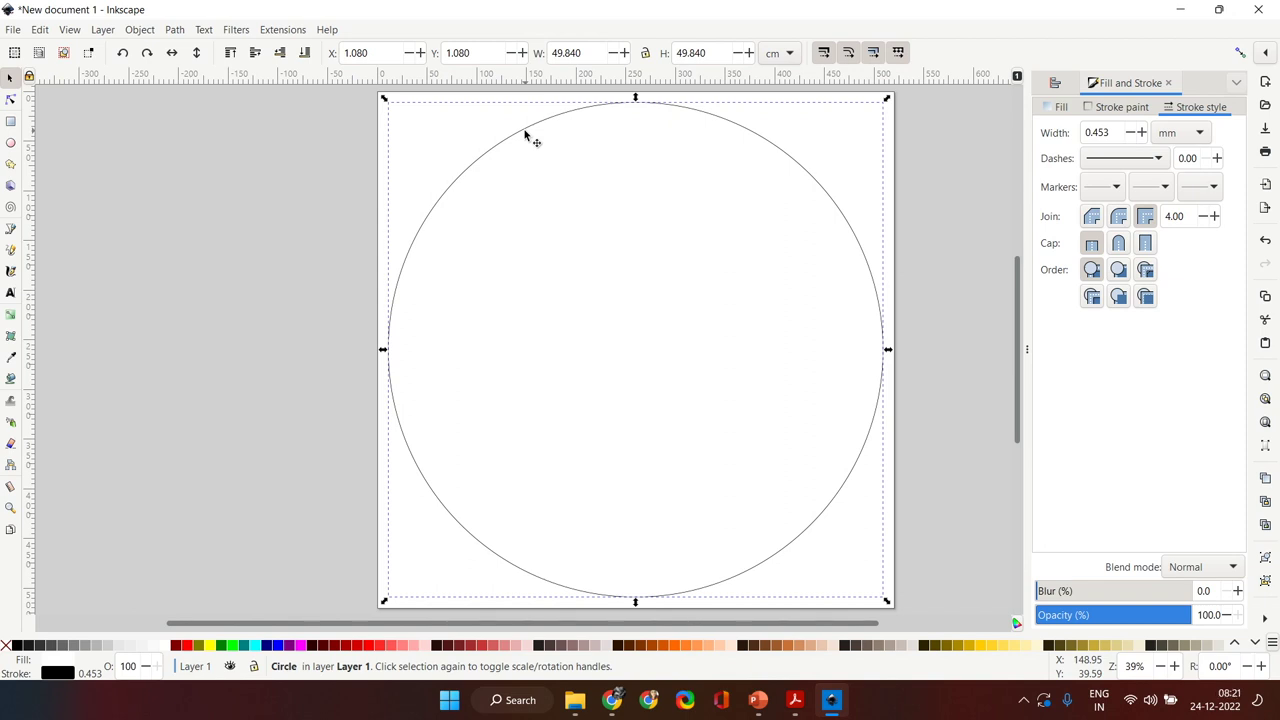
key(ctrl)
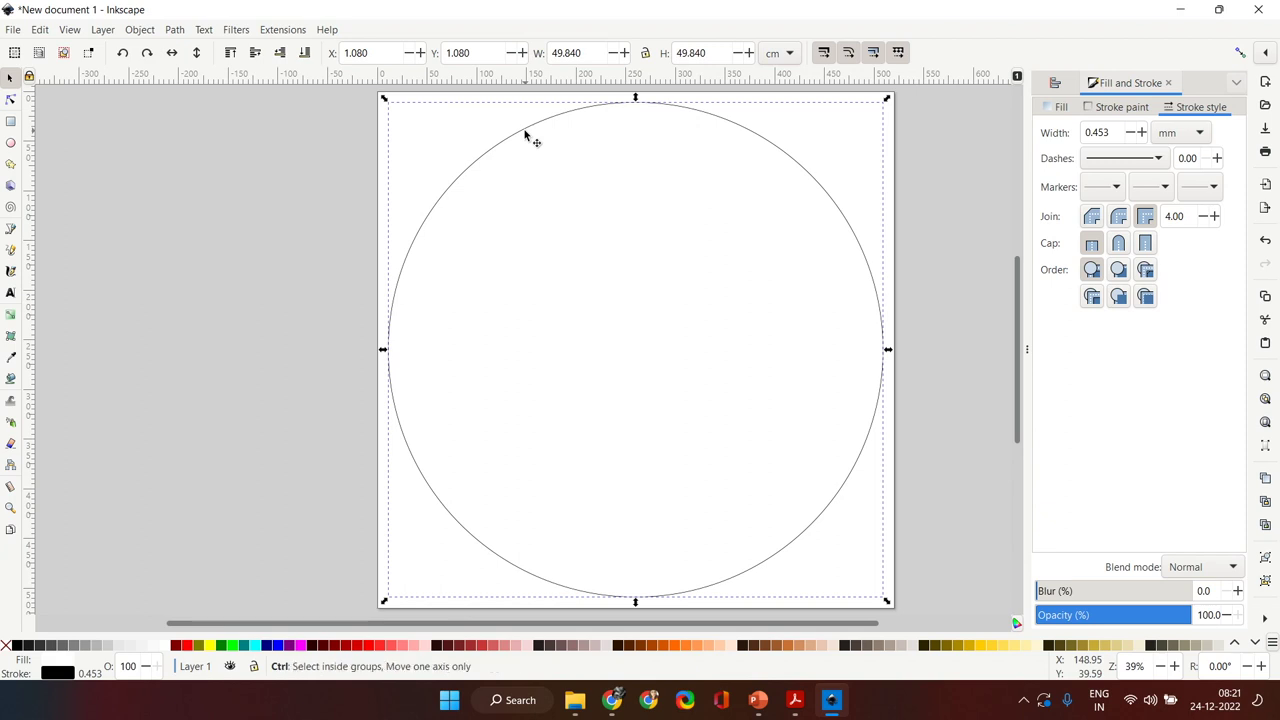
Step: Paste a copy of the circle and centre it on the page
key(ctrl+v)
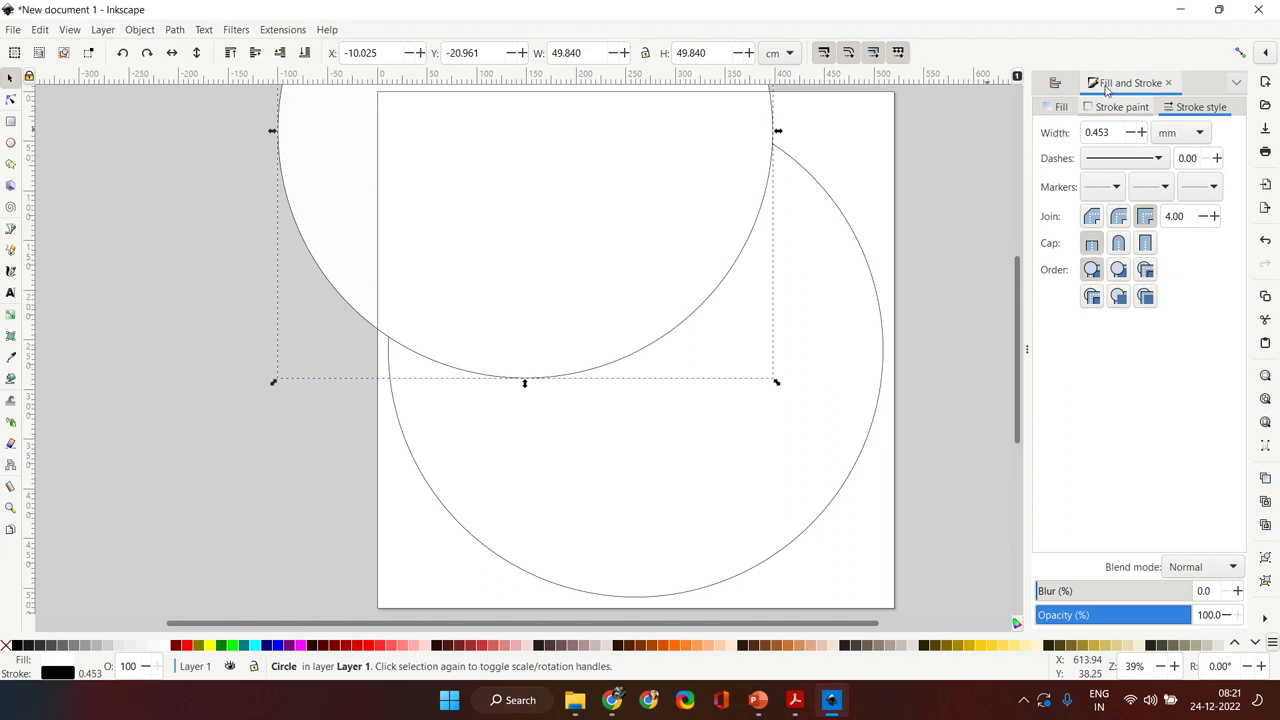
click(1055, 83)
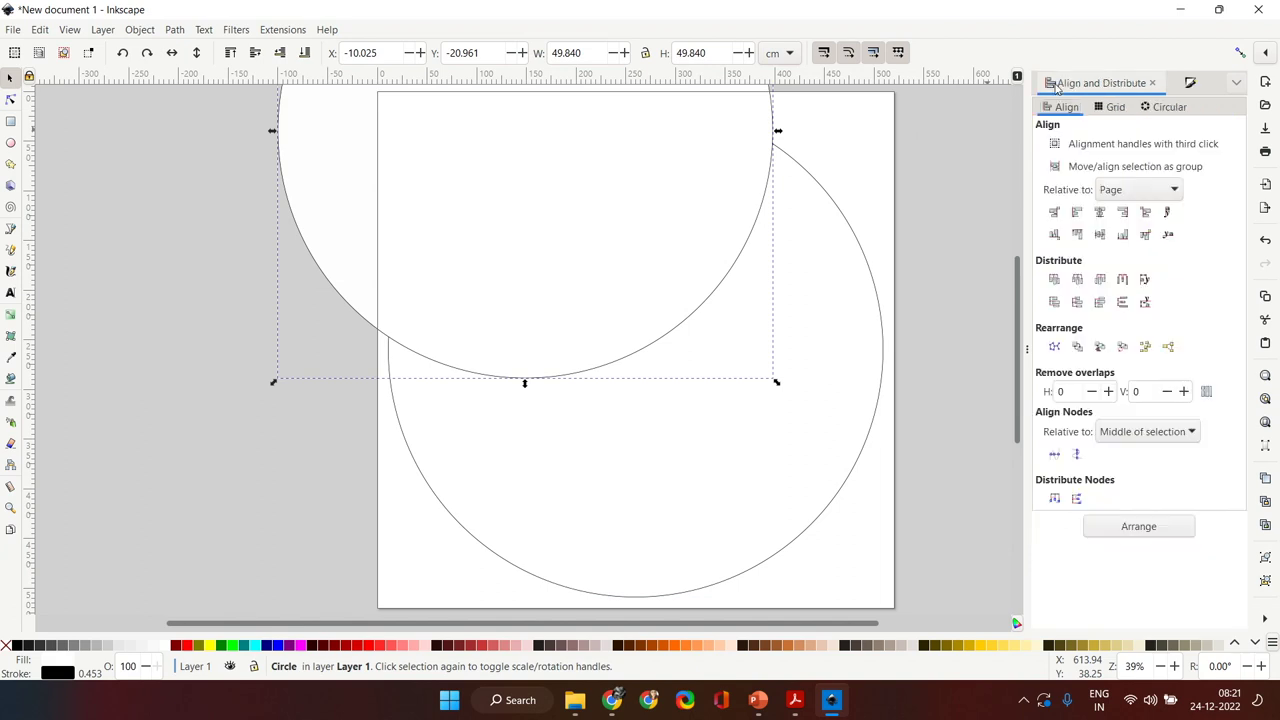
click(1099, 213)
click(1100, 238)
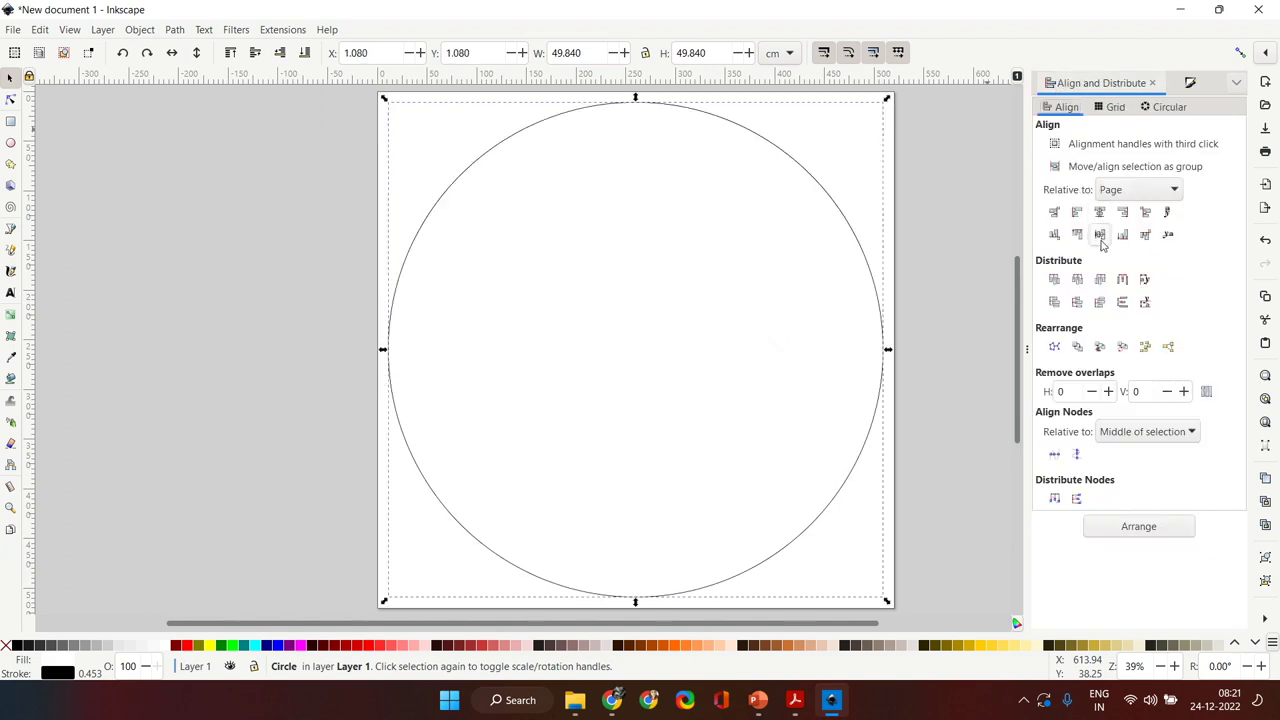
Step: Resize the copy to 48 × 48 cm and recentre it inside the original circle
click(595, 55)
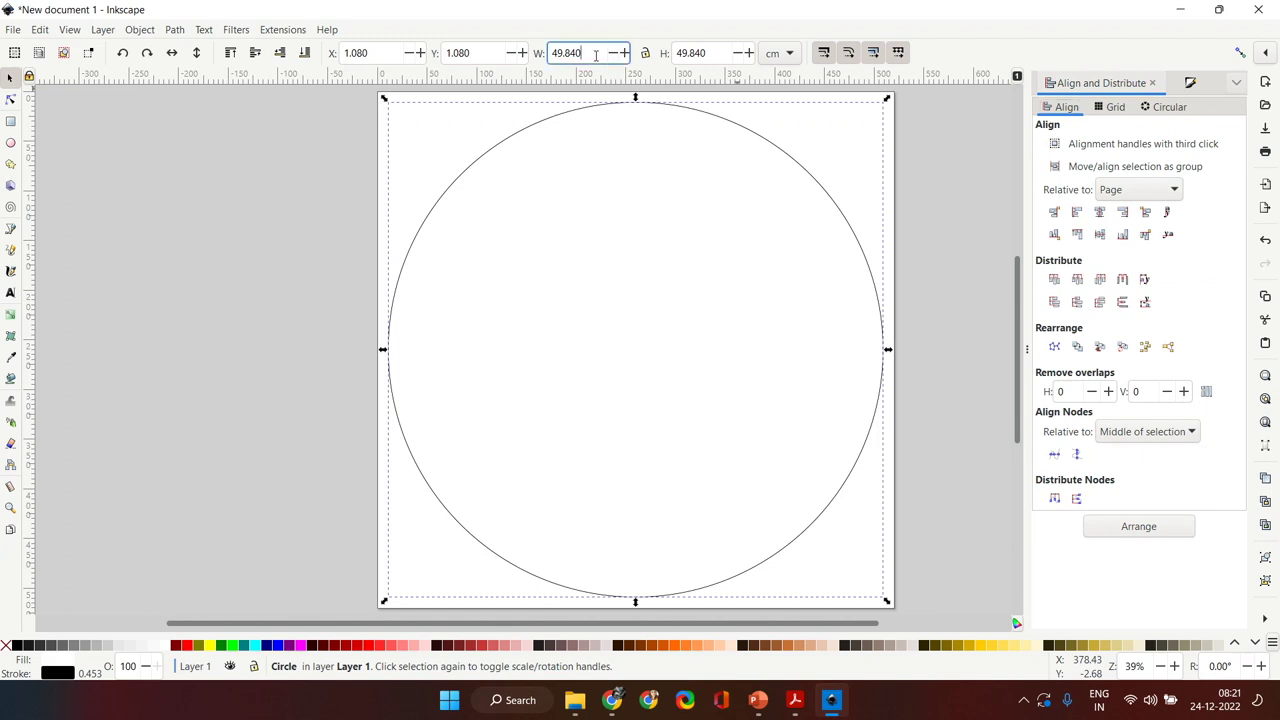
key(BackSpace)
key(BackSpace)
key(BackSpace)
key(BackSpace)
key(BackSpace)
key(Tab)
text(48)
key(Return)
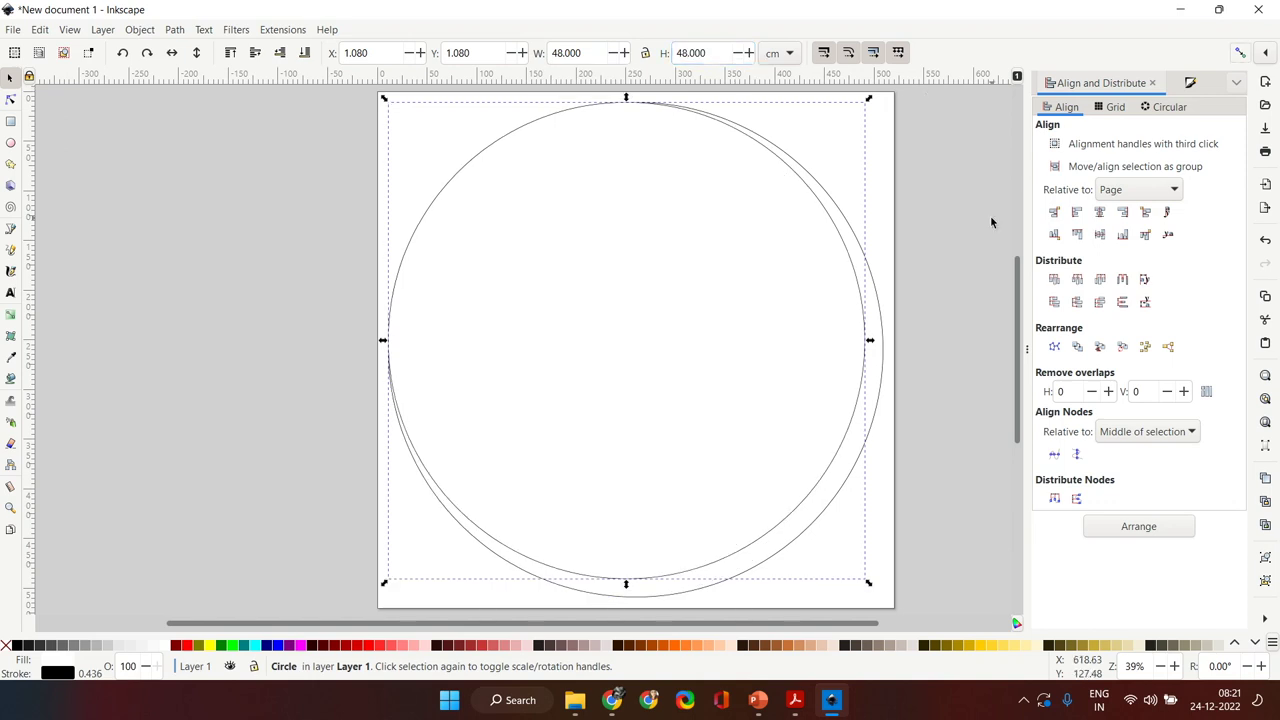
click(1099, 212)
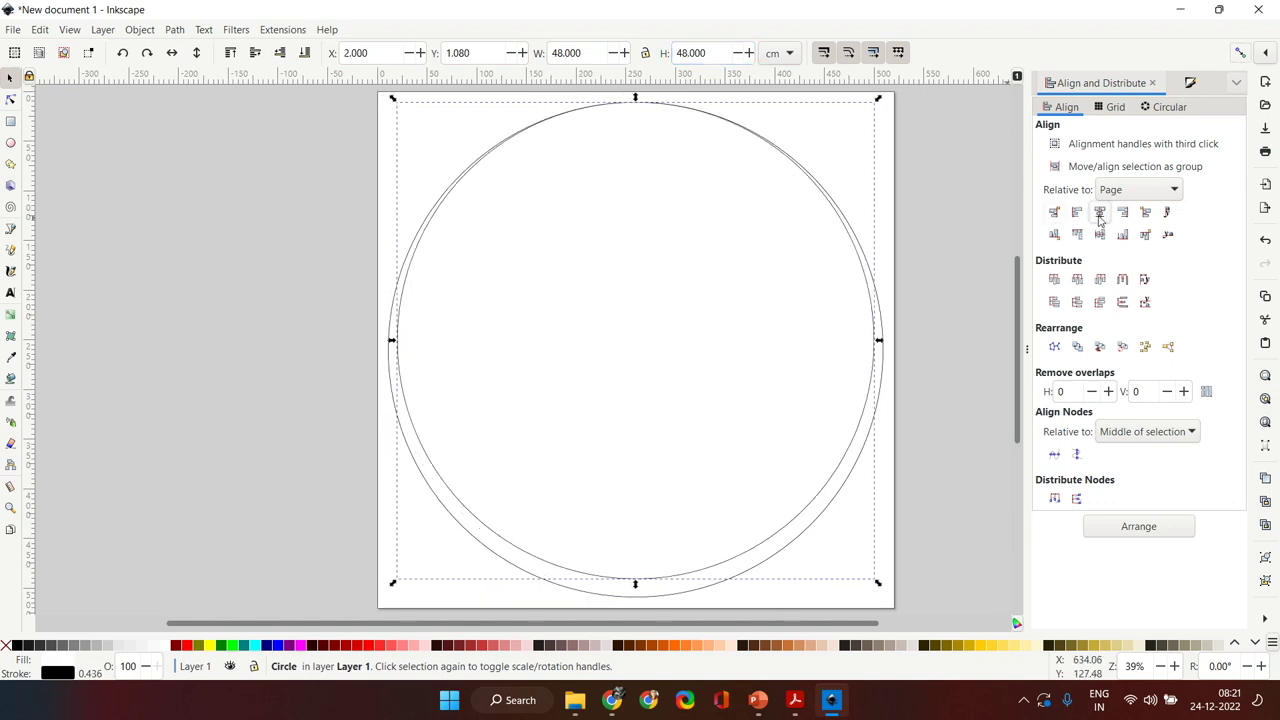
click(1100, 234)
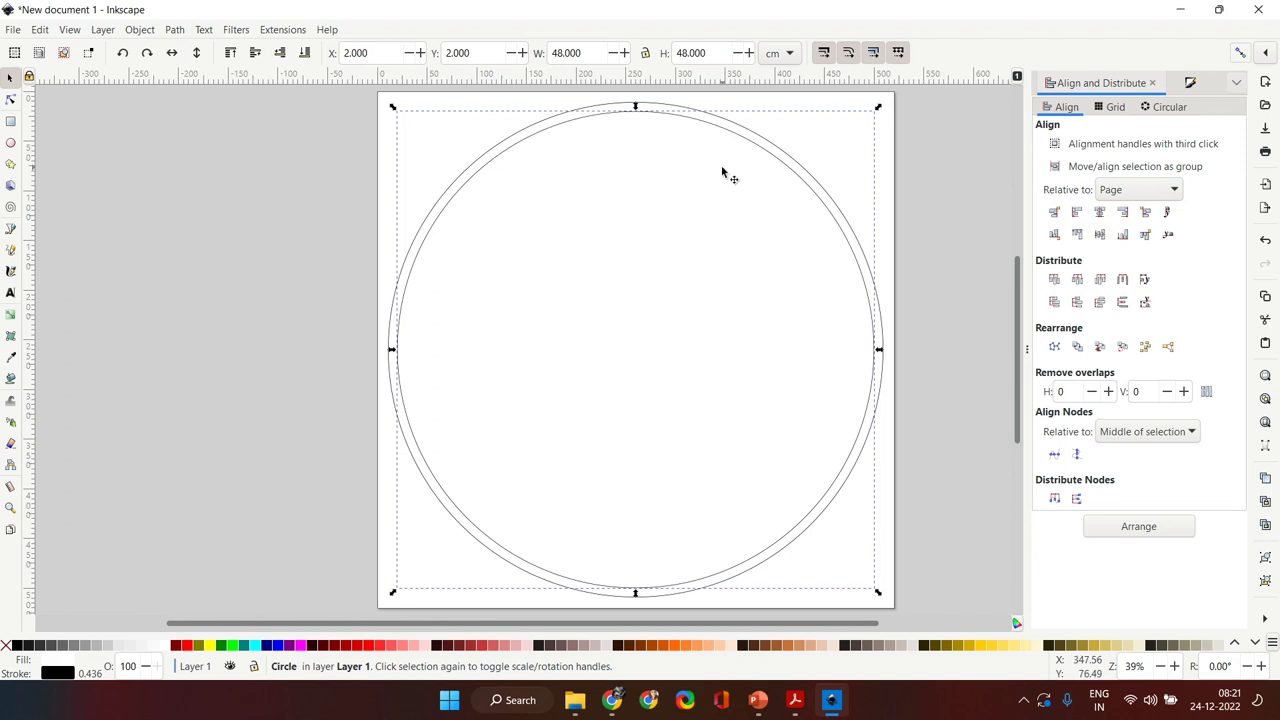
scroll(722, 172, right, 3)
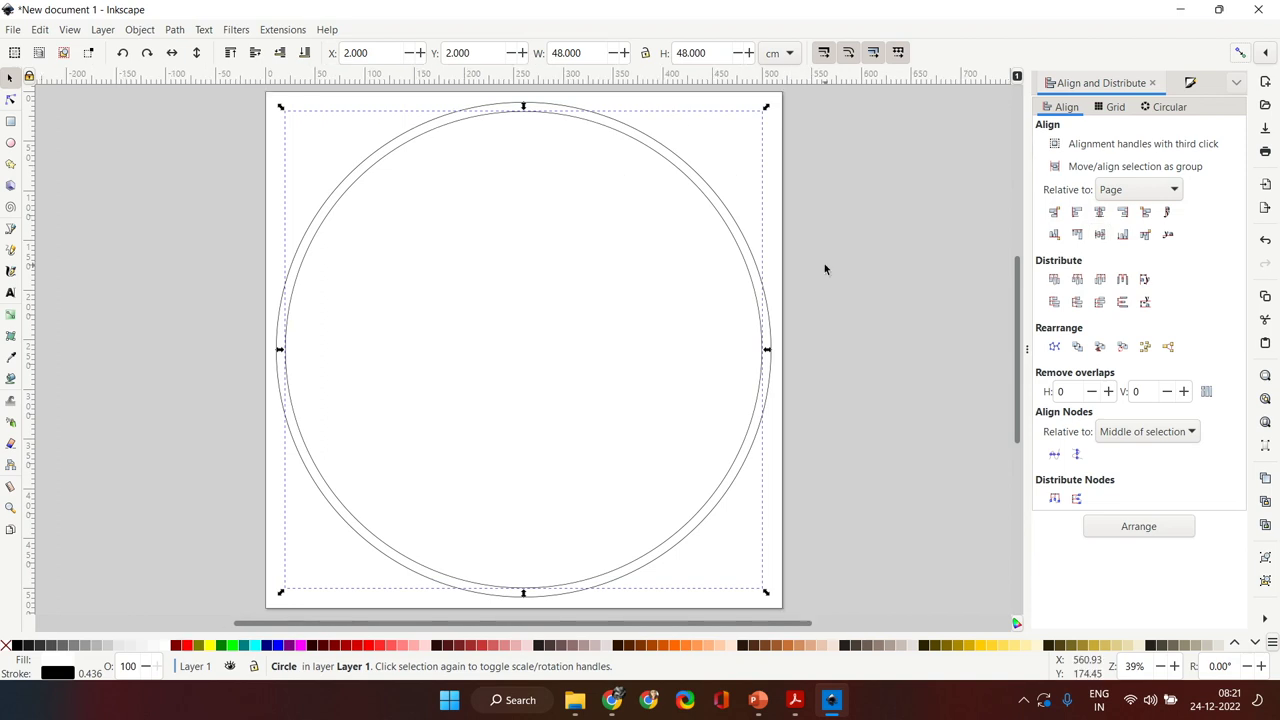
click(489, 191)
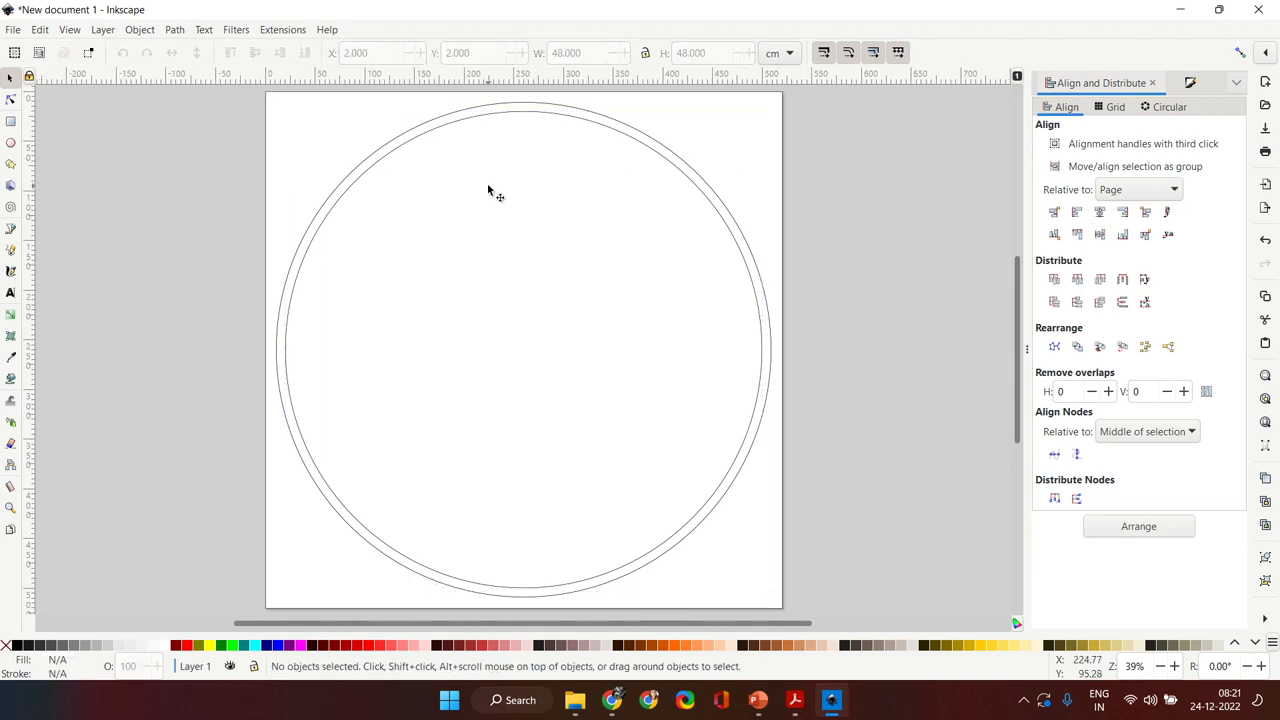
Step: Draw a small circle near the top just inside the rings
click(10, 143)
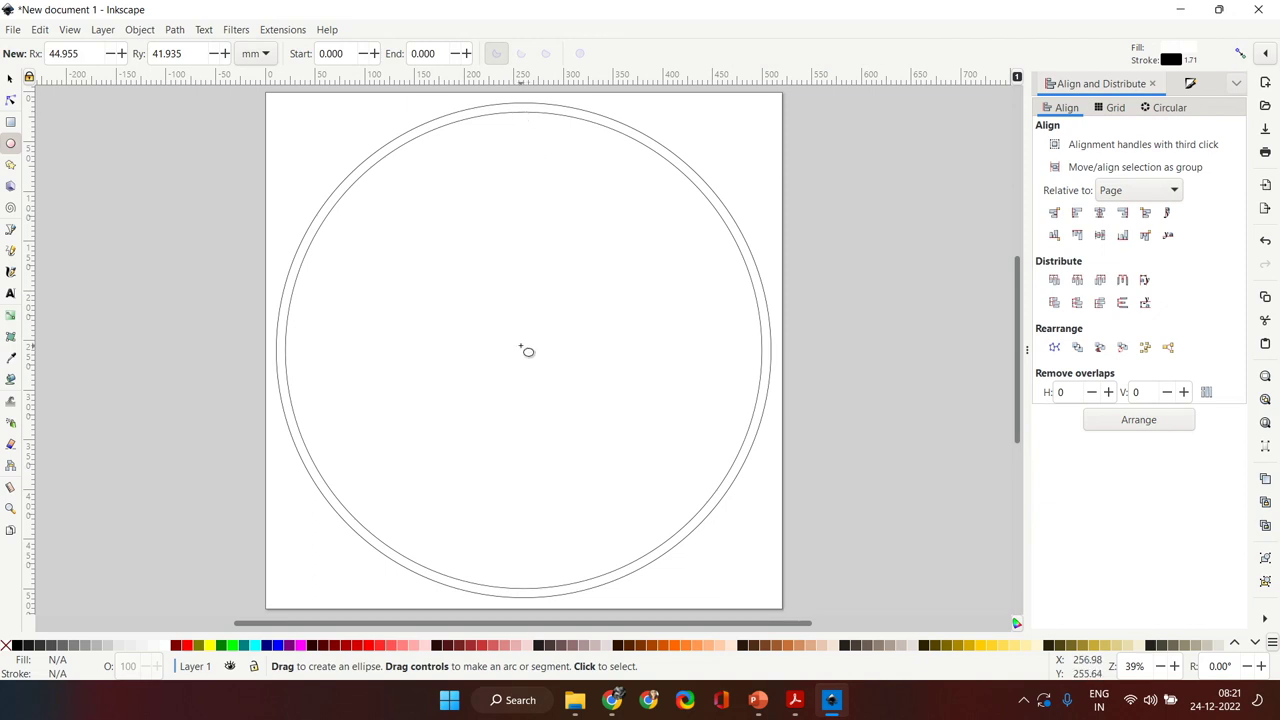
drag(511, 160, 524, 173)
click(10, 78)
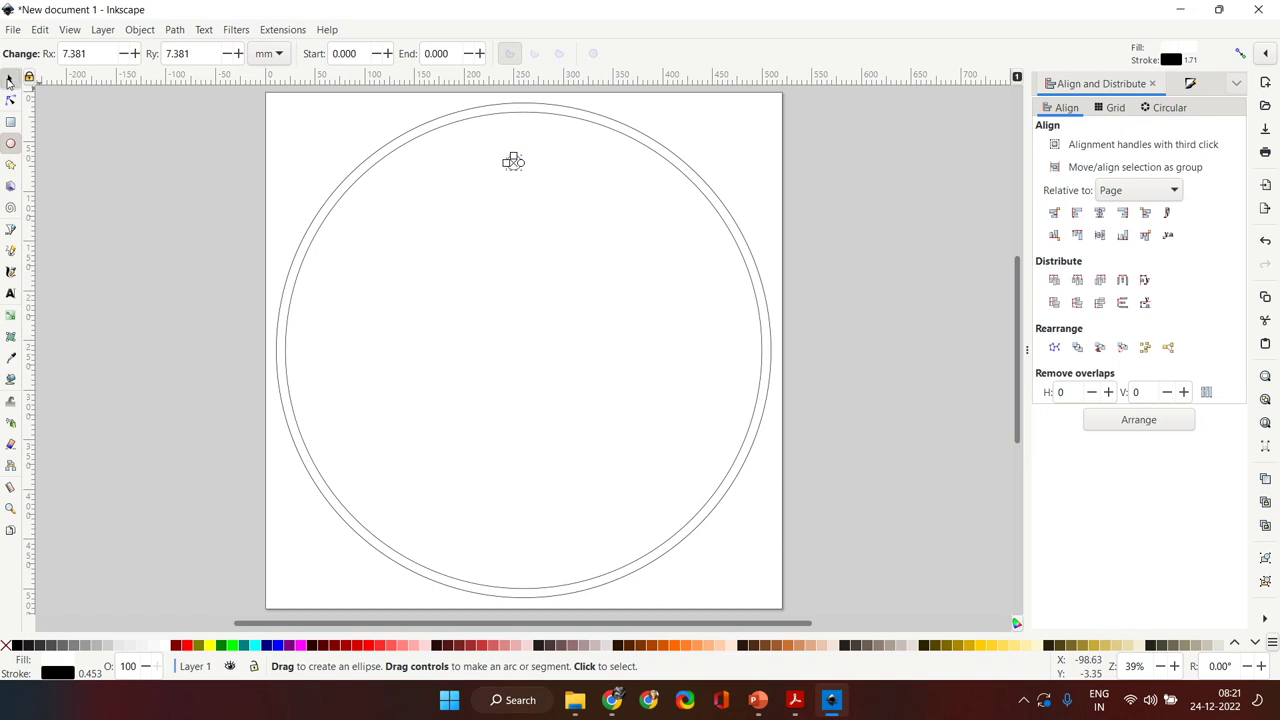
Step: Resize the small circle to 2 × 2 mm using millimetre units
click(585, 52)
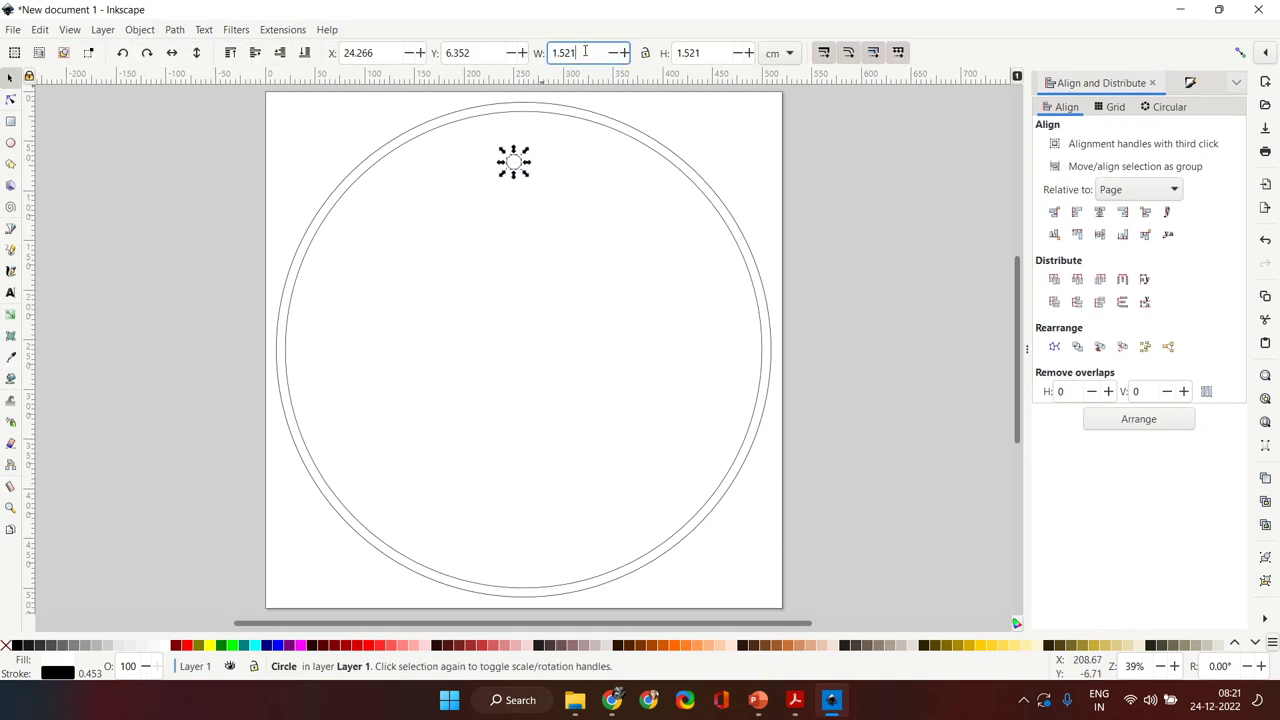
key(BackSpace)
key(BackSpace)
key(BackSpace)
key(BackSpace)
click(780, 52)
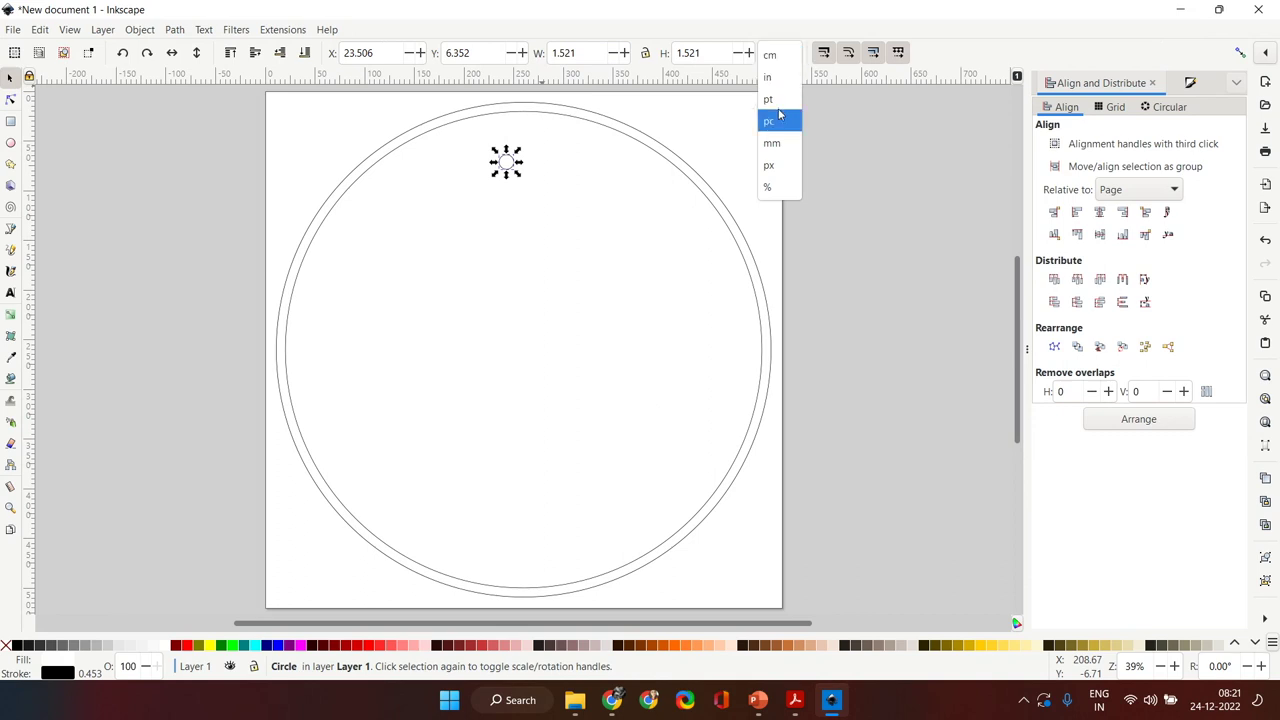
click(775, 153)
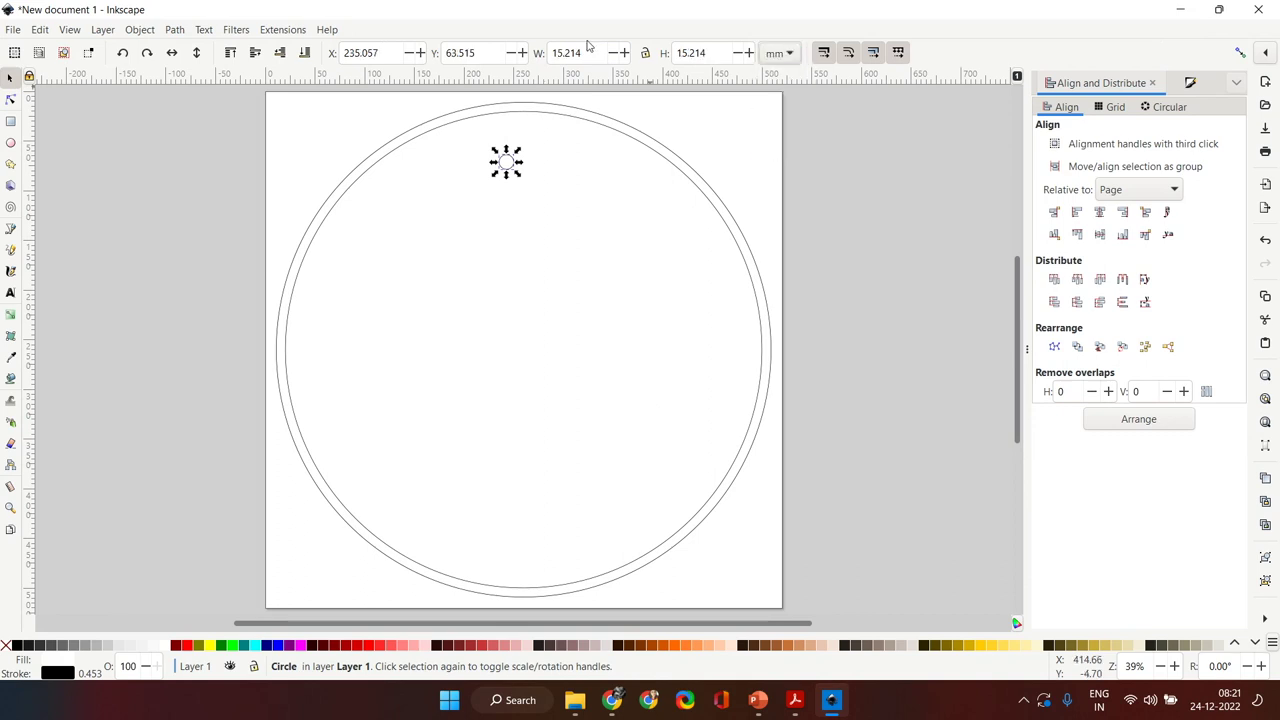
click(600, 52)
key(BackSpace)
key(BackSpace)
key(BackSpace)
key(BackSpace)
key(BackSpace)
key(BackSpace)
text(2)
key(Tab)
text(3)
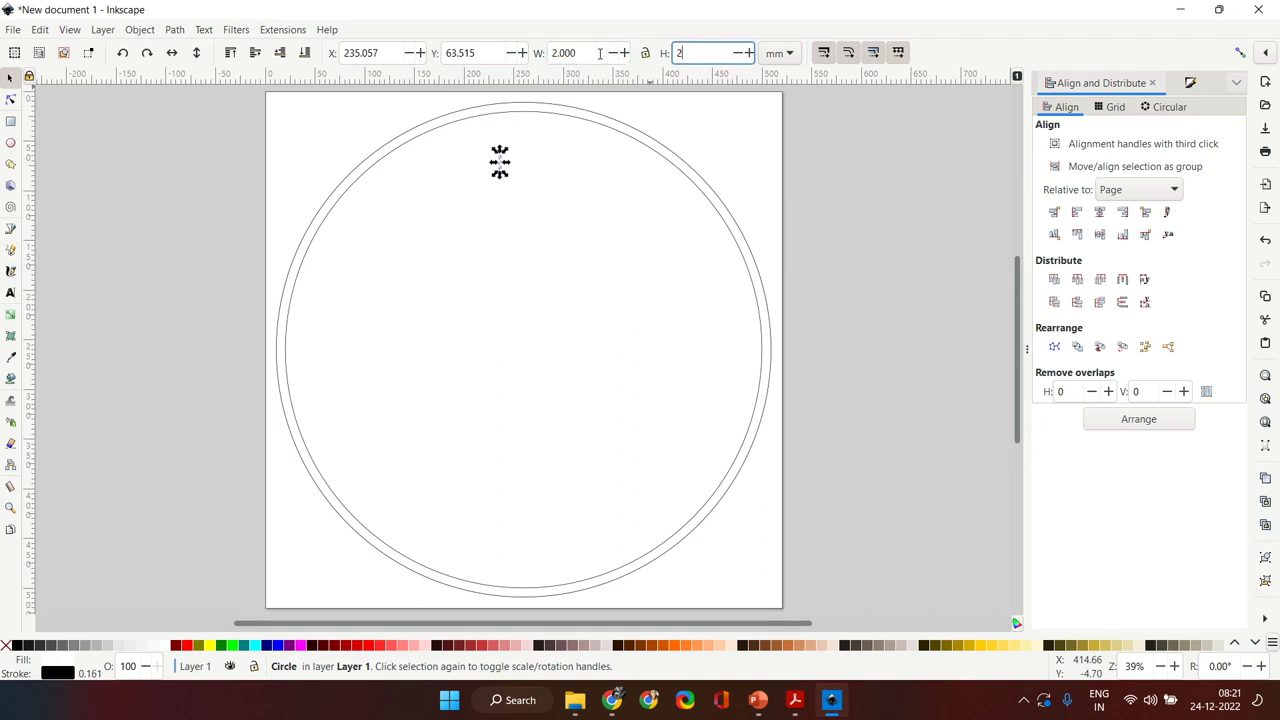
key(Return)
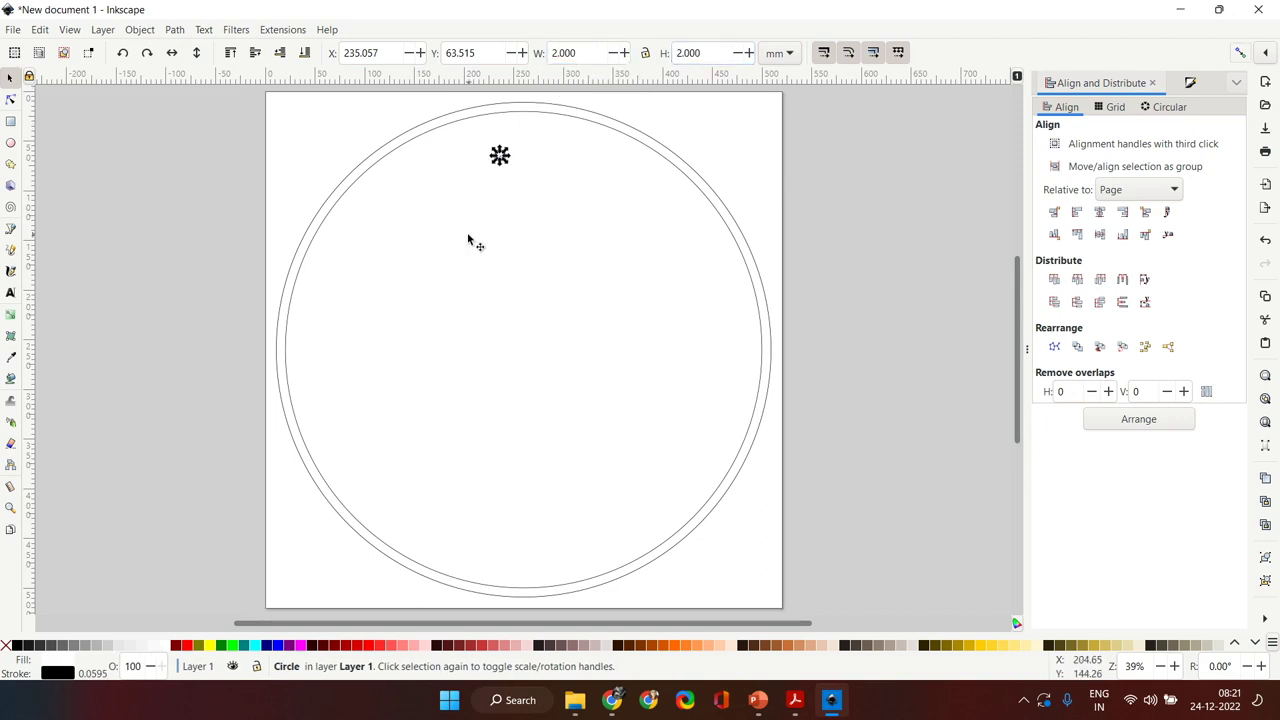
click(231, 153)
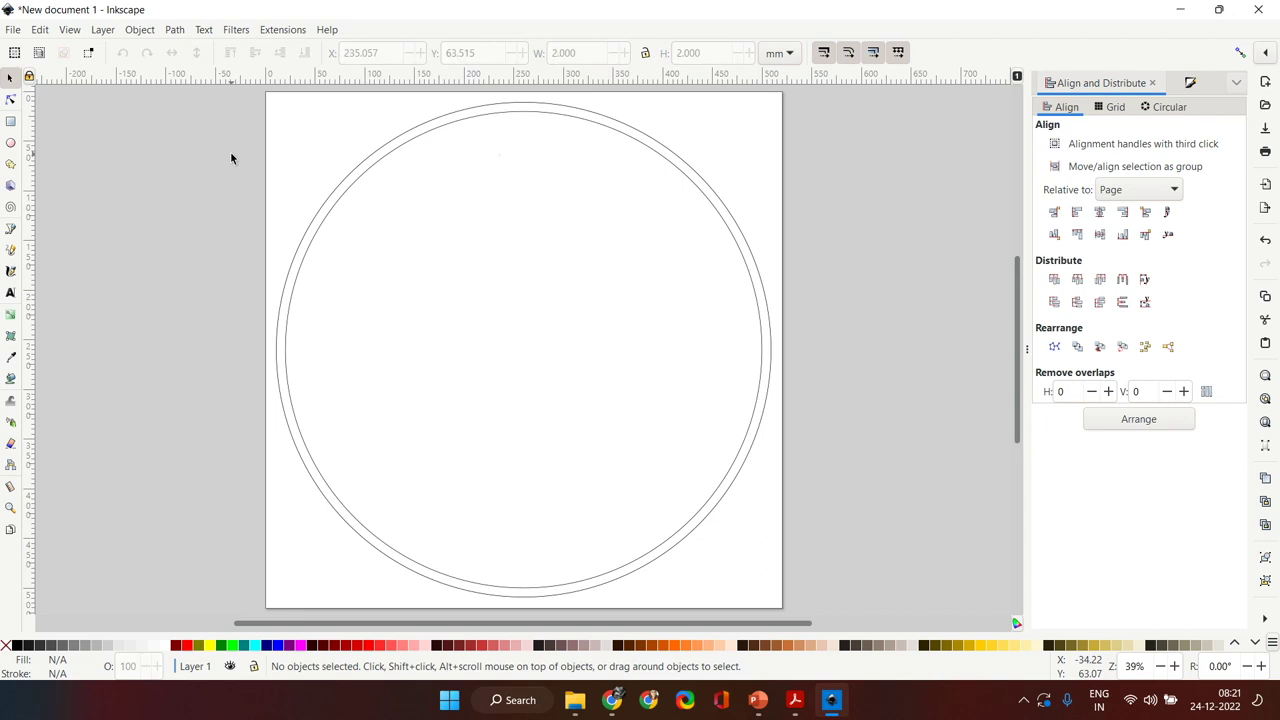
click(498, 157)
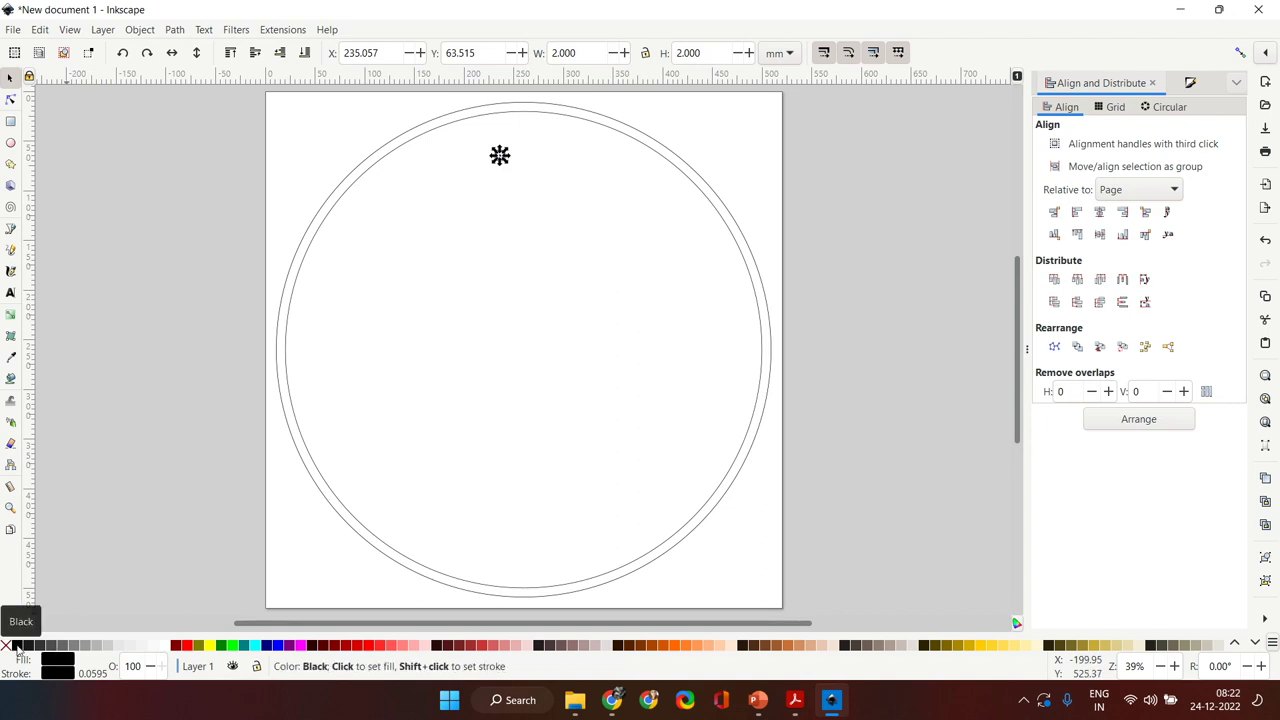
Step: Select the inner 48 cm circle and shift-add the small dot to the selection
click(191, 313)
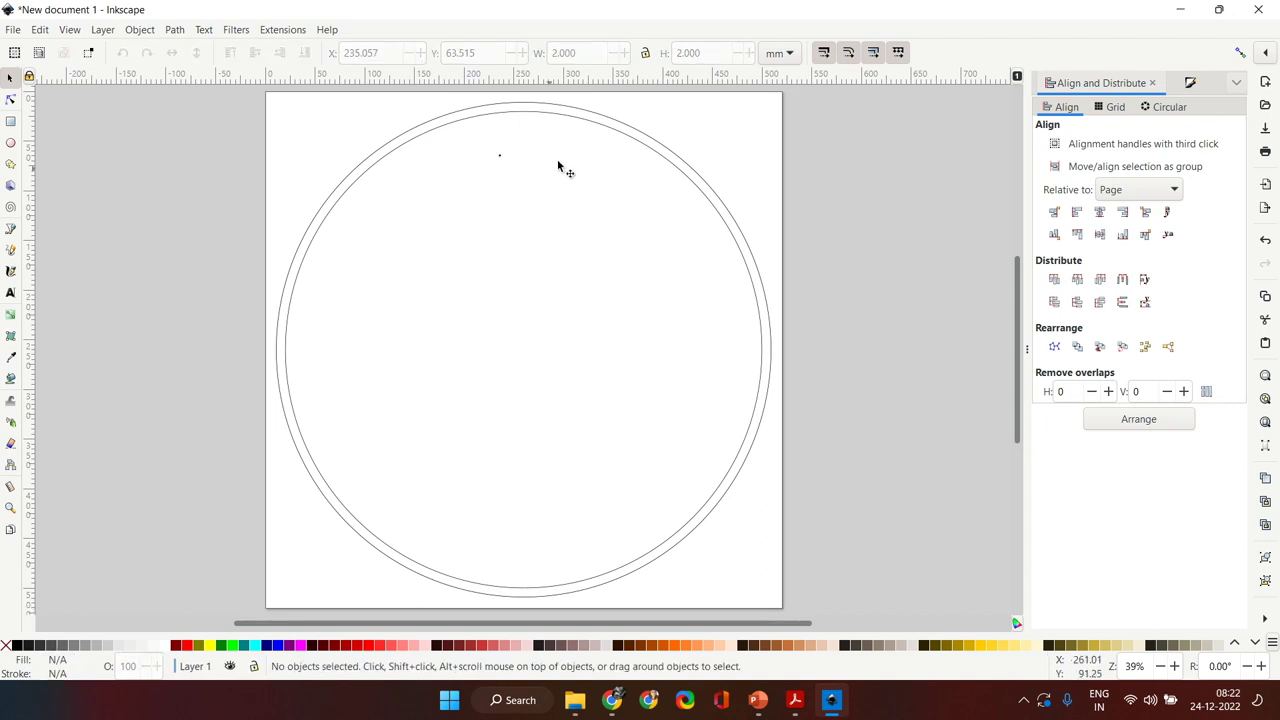
scroll(494, 157, up, 5)
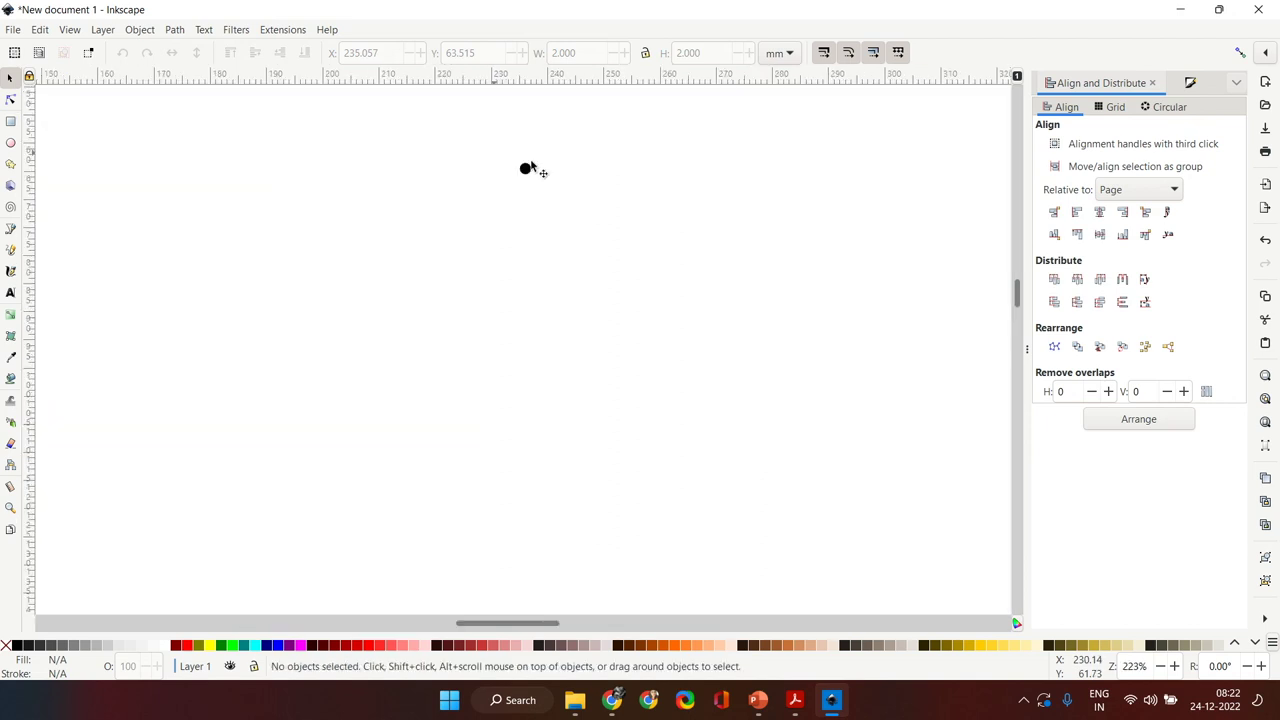
scroll(536, 223, down, 3)
scroll(536, 223, down, 1)
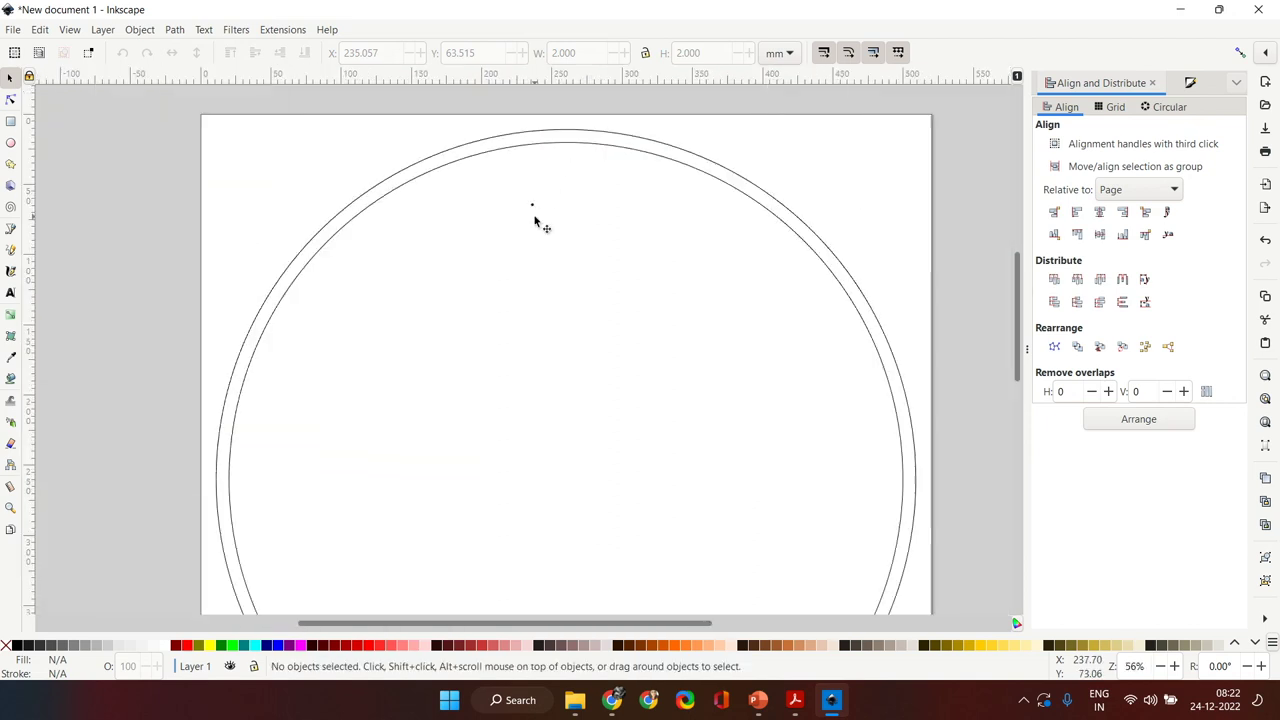
click(568, 146)
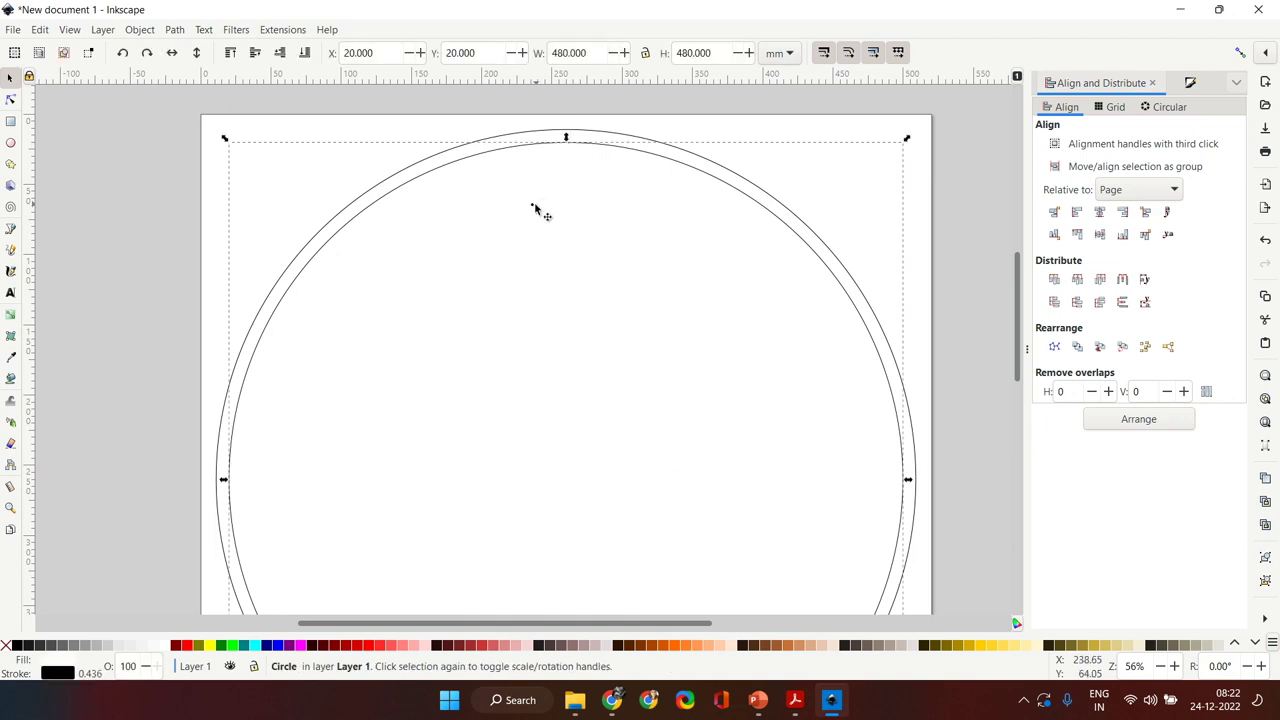
key(shift)
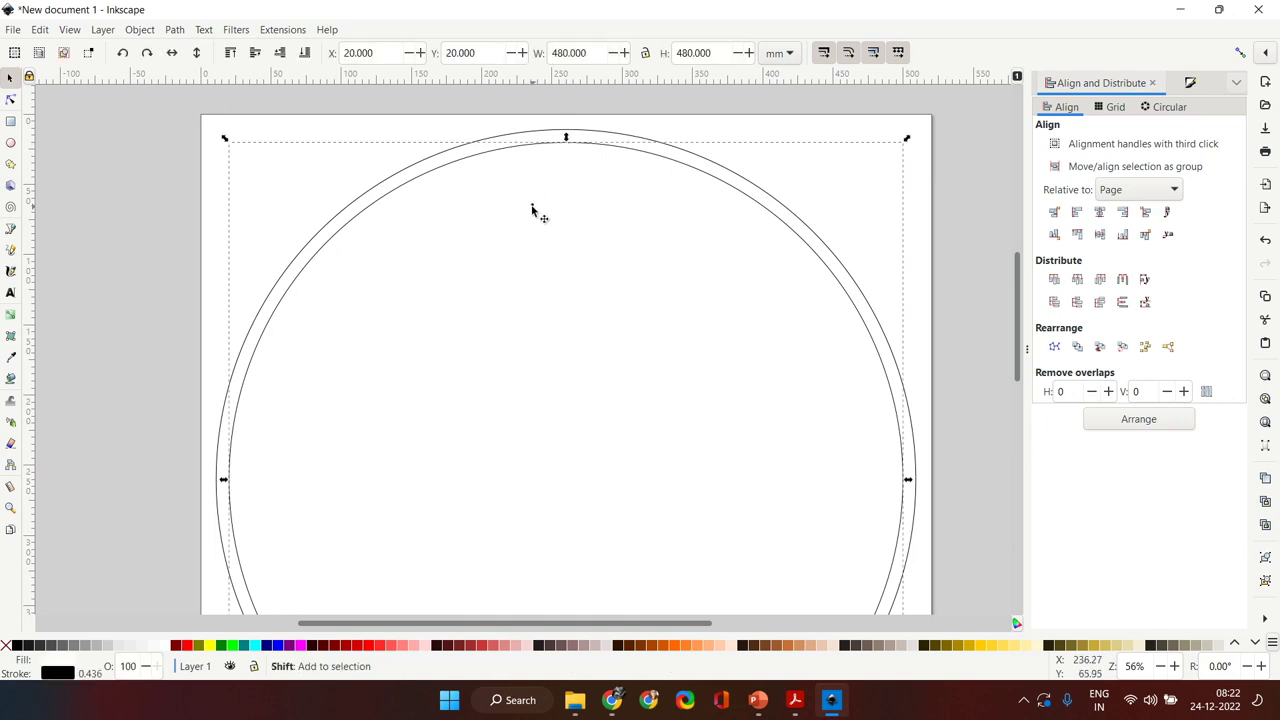
shift+click(532, 206)
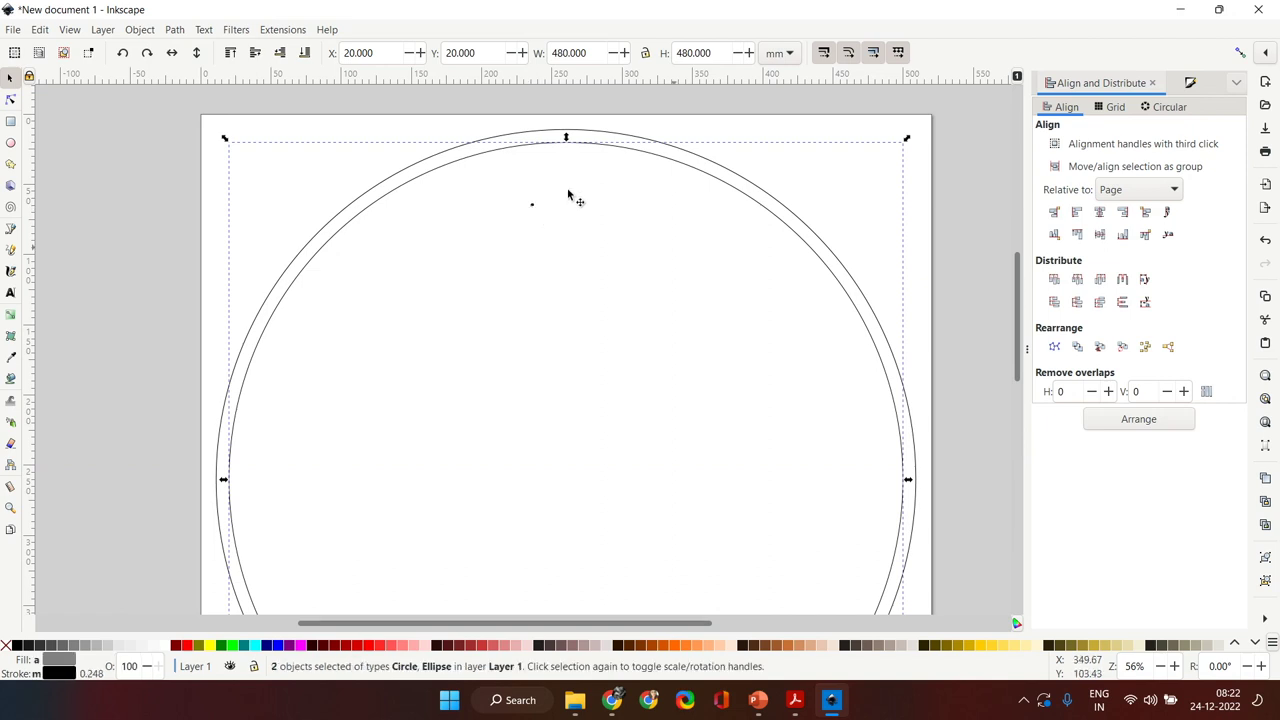
ctrl+scroll(563, 194, up, 5)
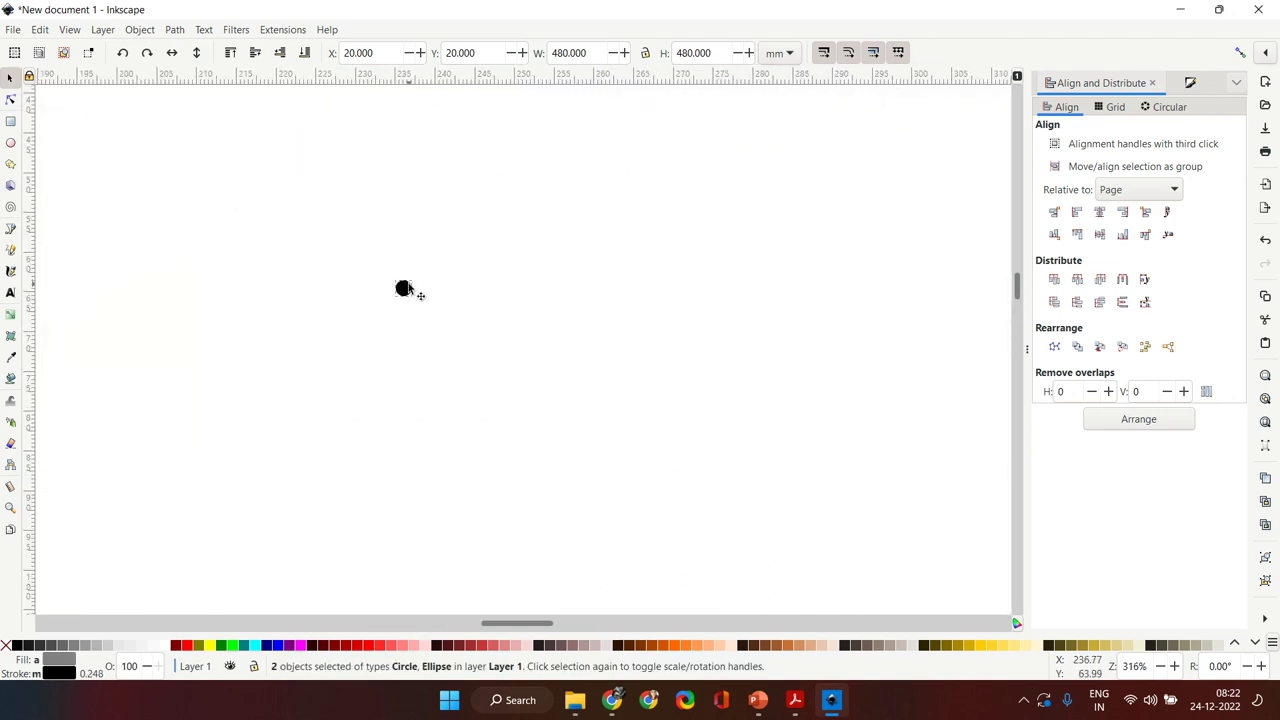
ctrl+scroll(494, 238, down, 1)
ctrl+scroll(497, 237, down, 3)
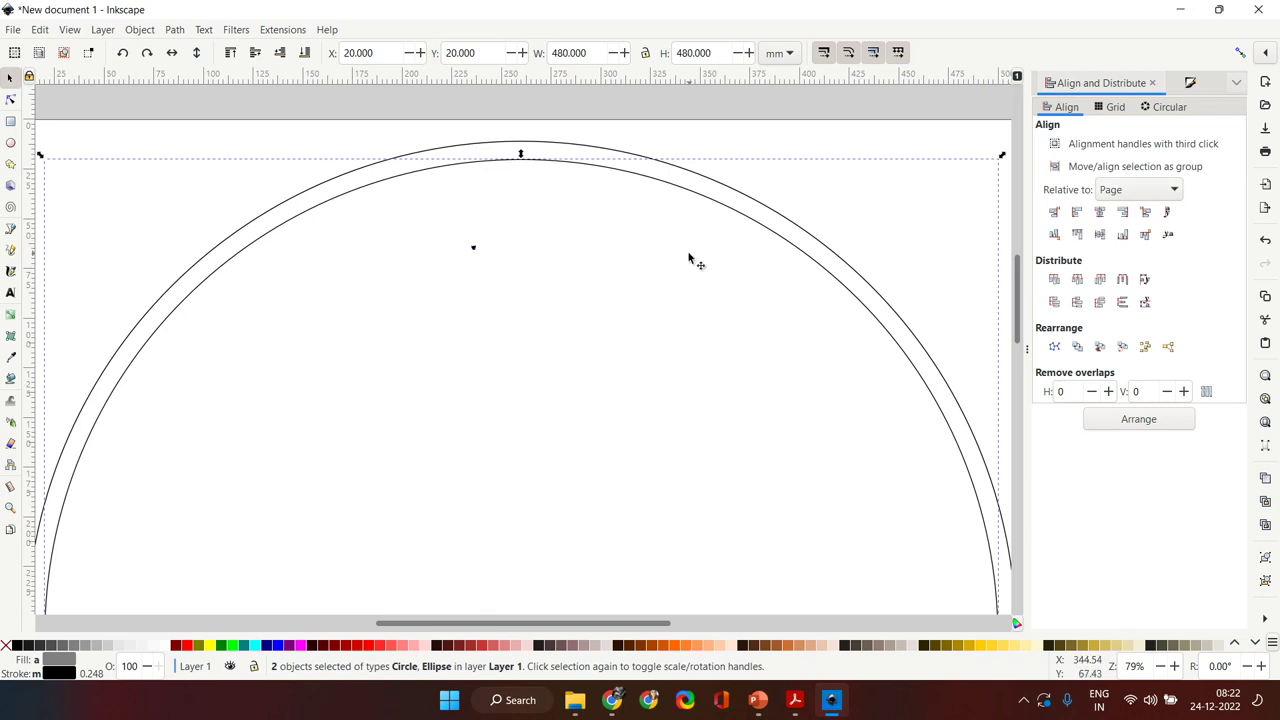
click(1125, 190)
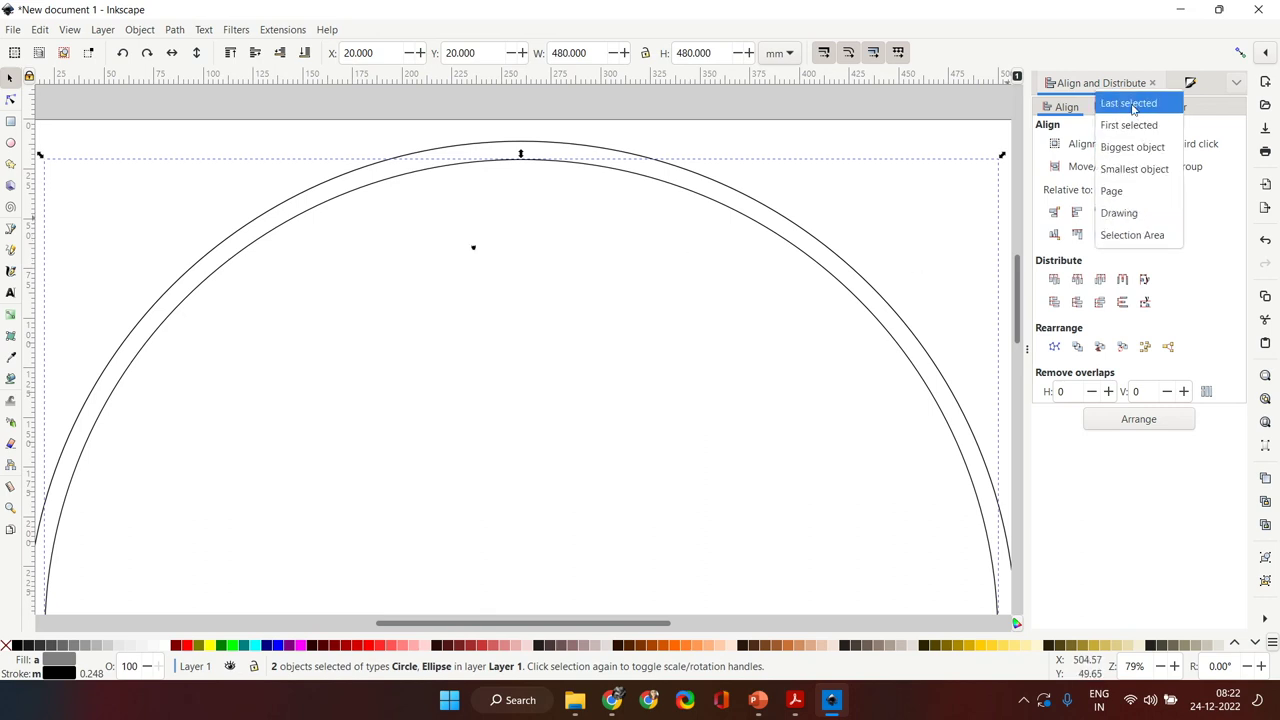
Step: Centre the dot horizontally on the circle relative to First selected, then nudge it slightly down
click(1132, 127)
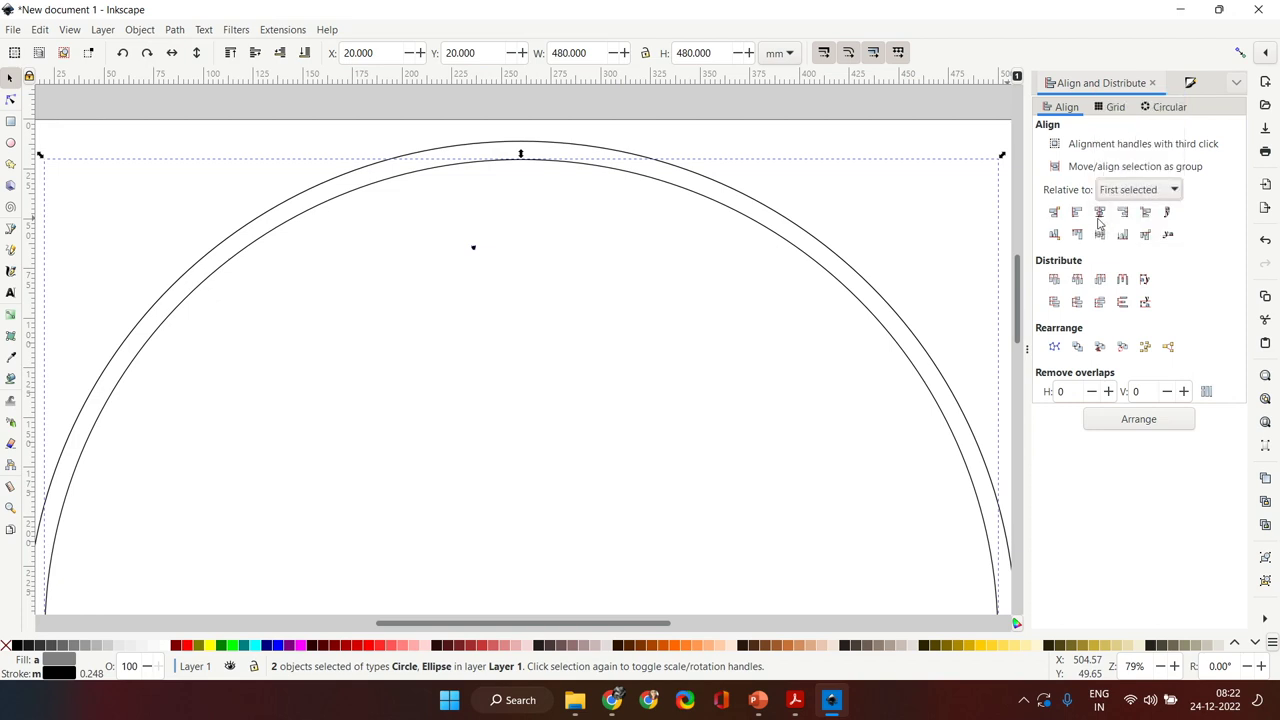
click(1100, 214)
click(637, 101)
click(521, 162)
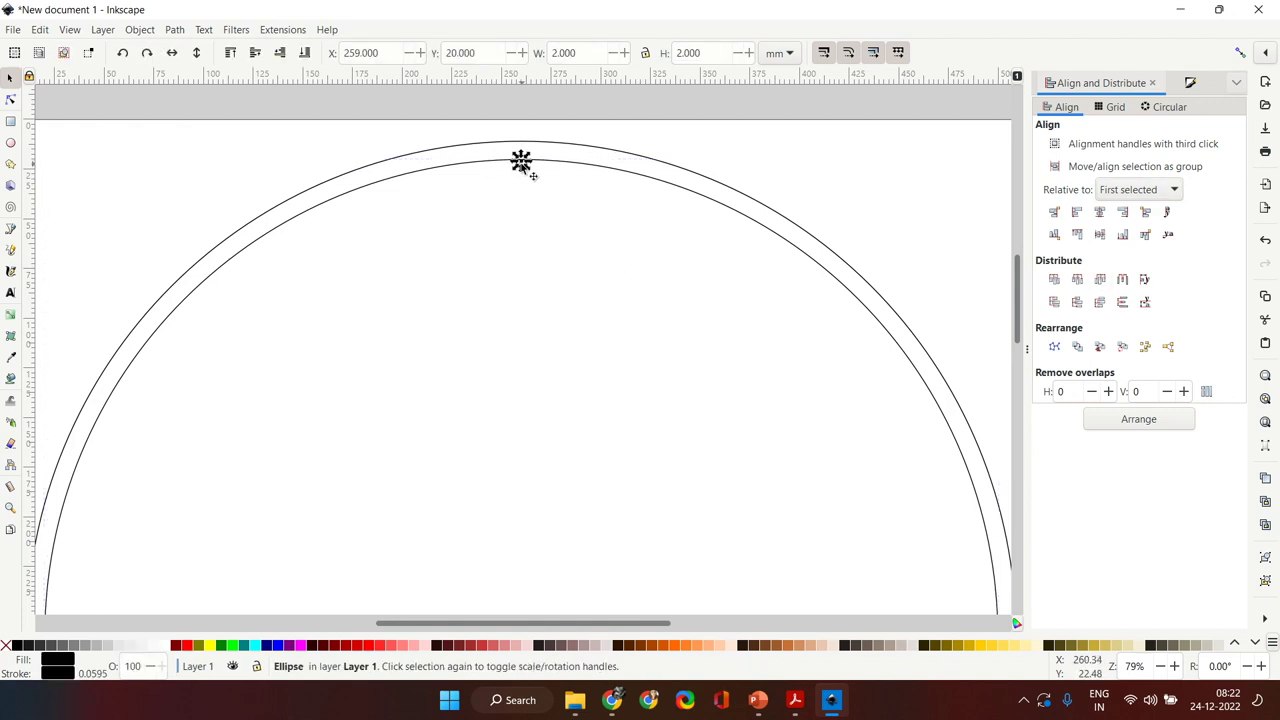
drag(521, 162, 522, 167)
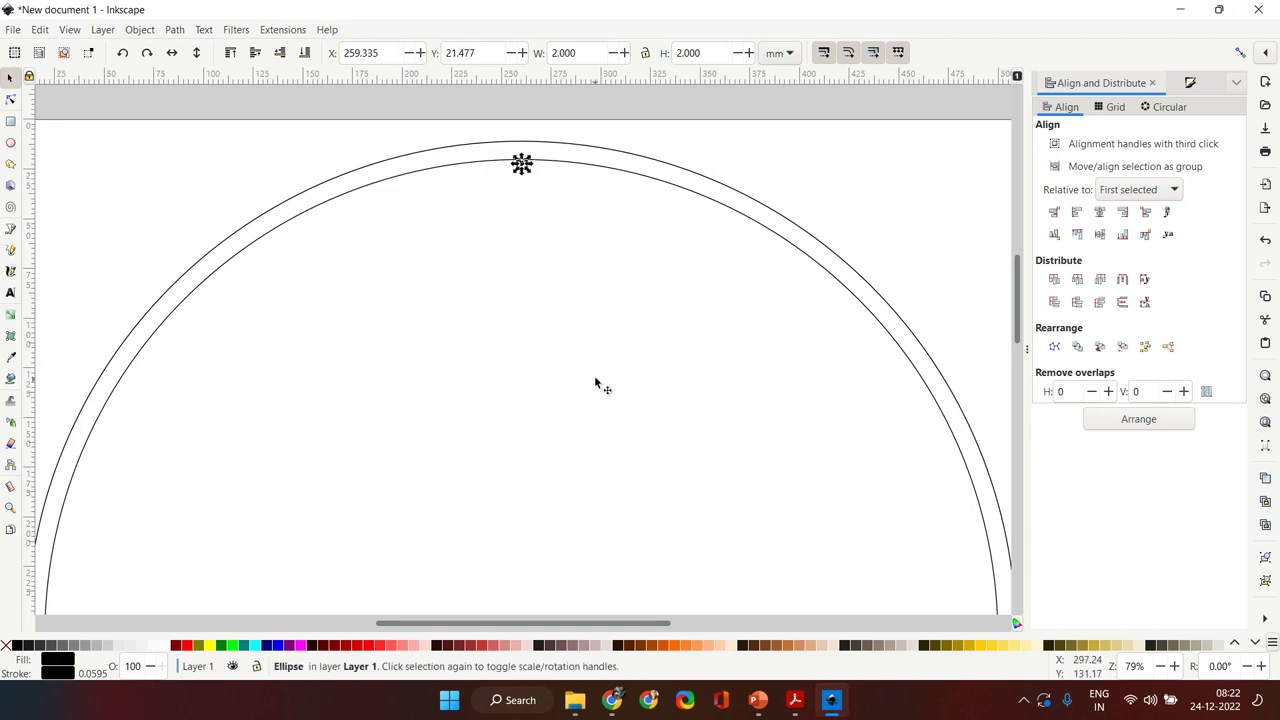
Step: Align the dot relative to the page, centring it horizontally and vertically
click(1165, 190)
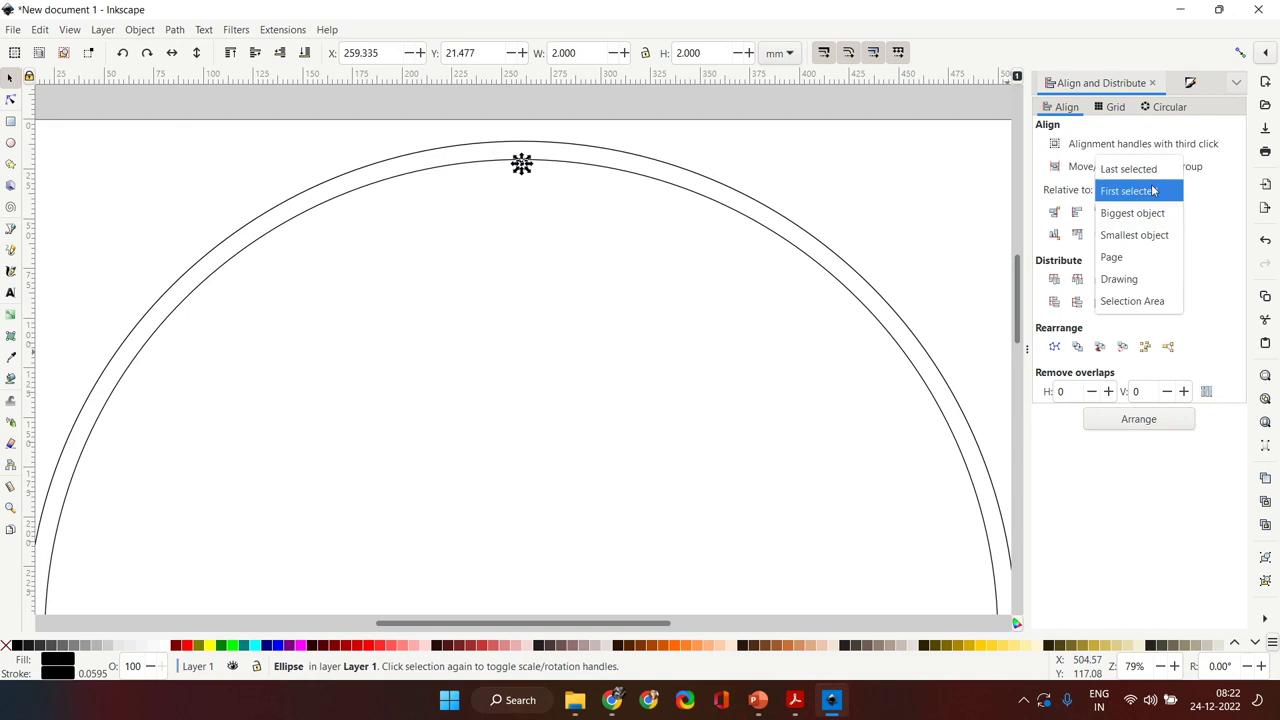
click(1125, 265)
click(1099, 212)
click(1100, 234)
Step: Reselect the dot at the circle's top, zoom in, and switch it to rotation handles
scroll(803, 343, down, 3)
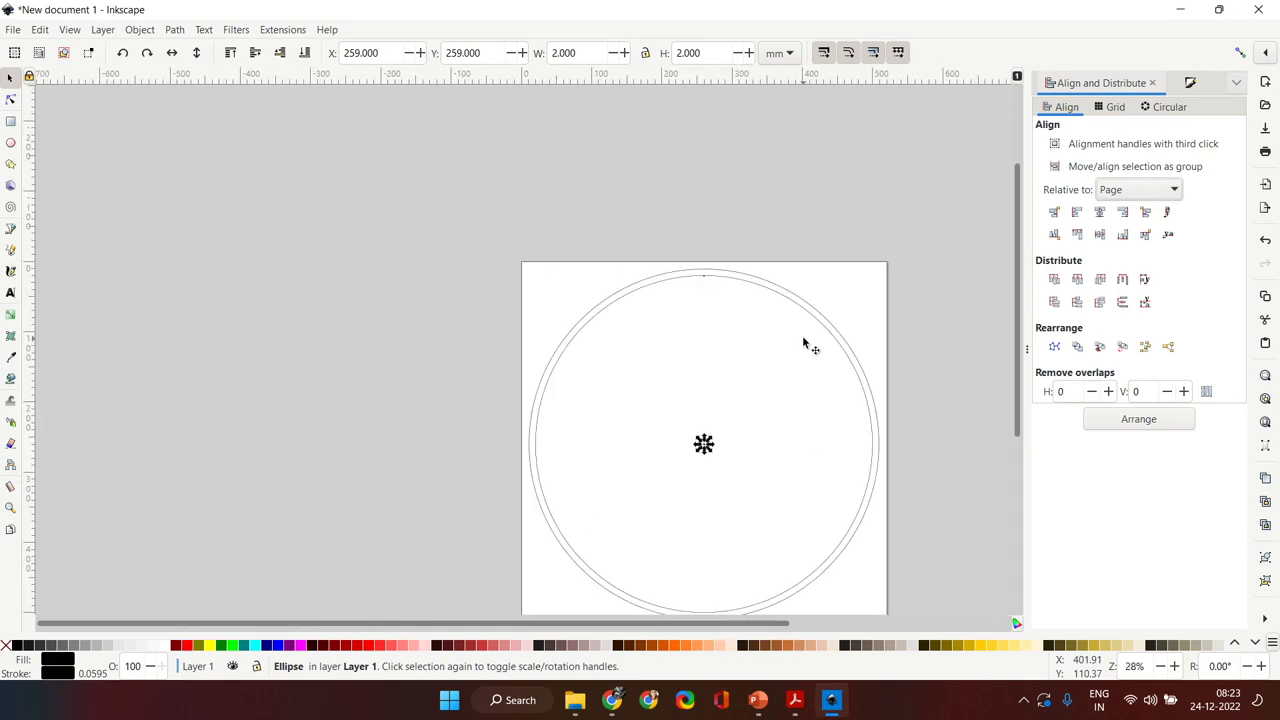
scroll(803, 343, up, 3)
scroll(803, 343, down, 3)
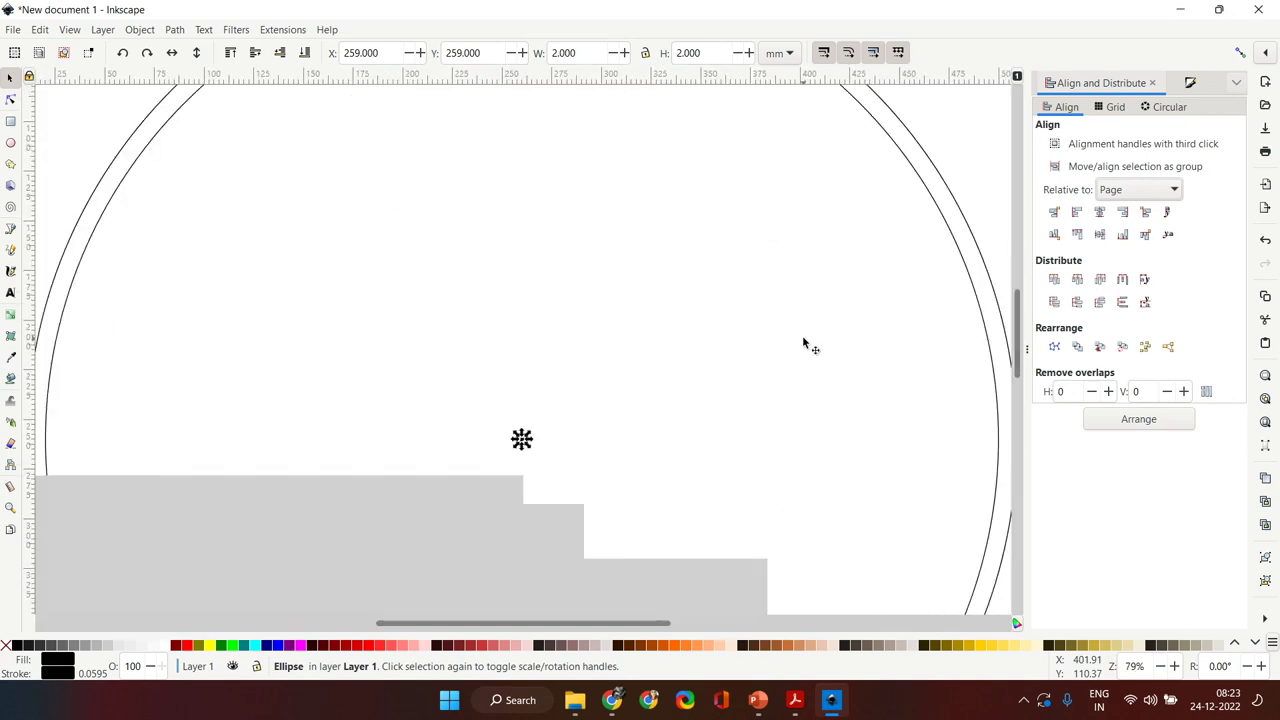
scroll(805, 343, up, 6)
scroll(806, 343, down, 3)
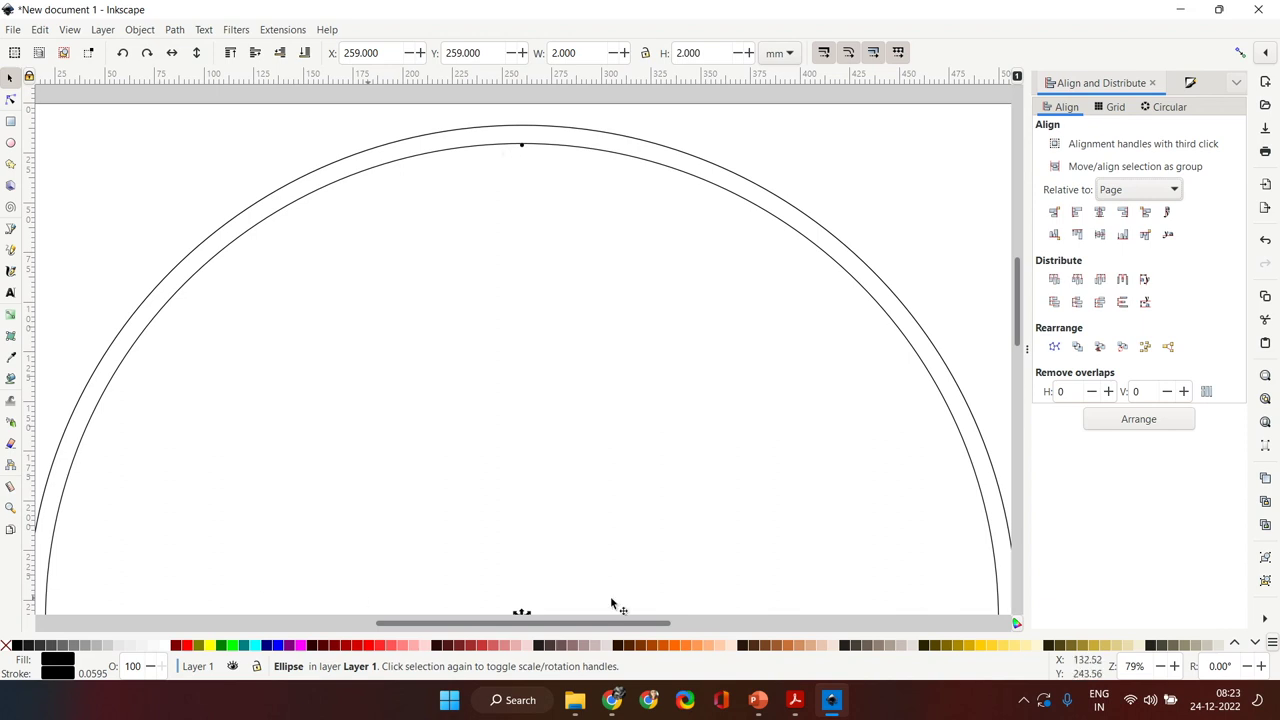
click(521, 148)
scroll(523, 180, down, 5)
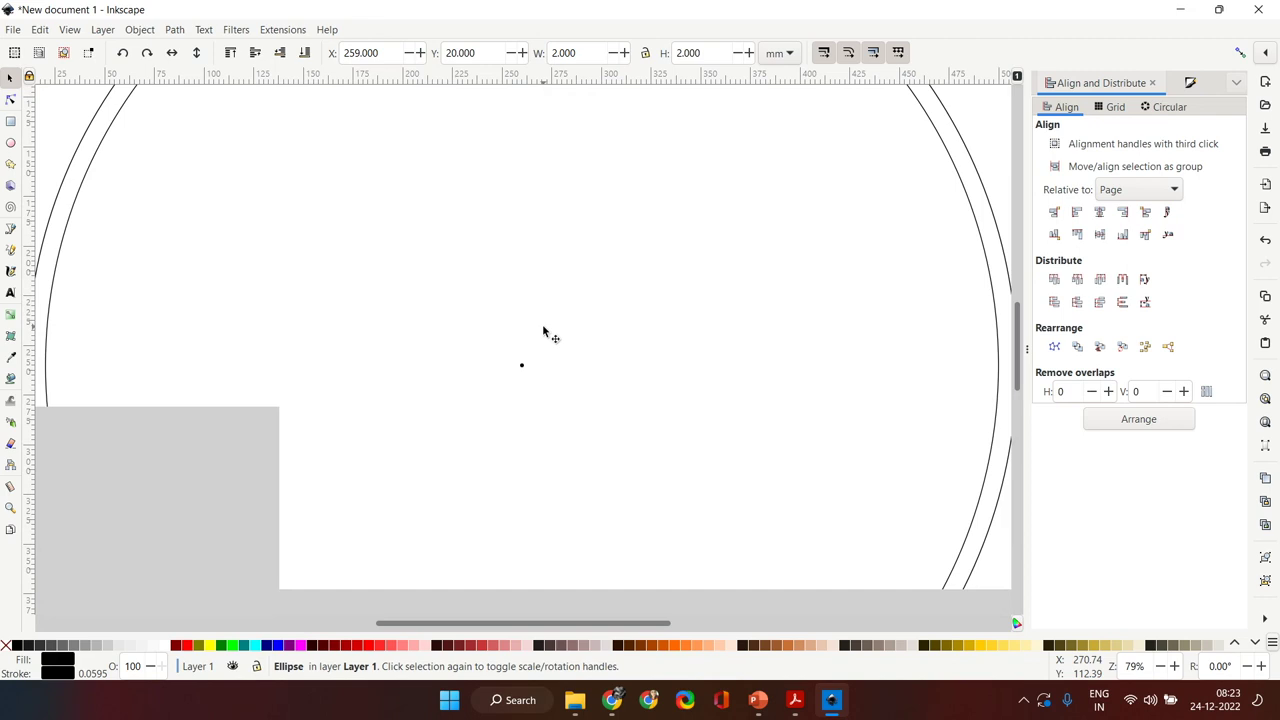
scroll(557, 150, up, 5)
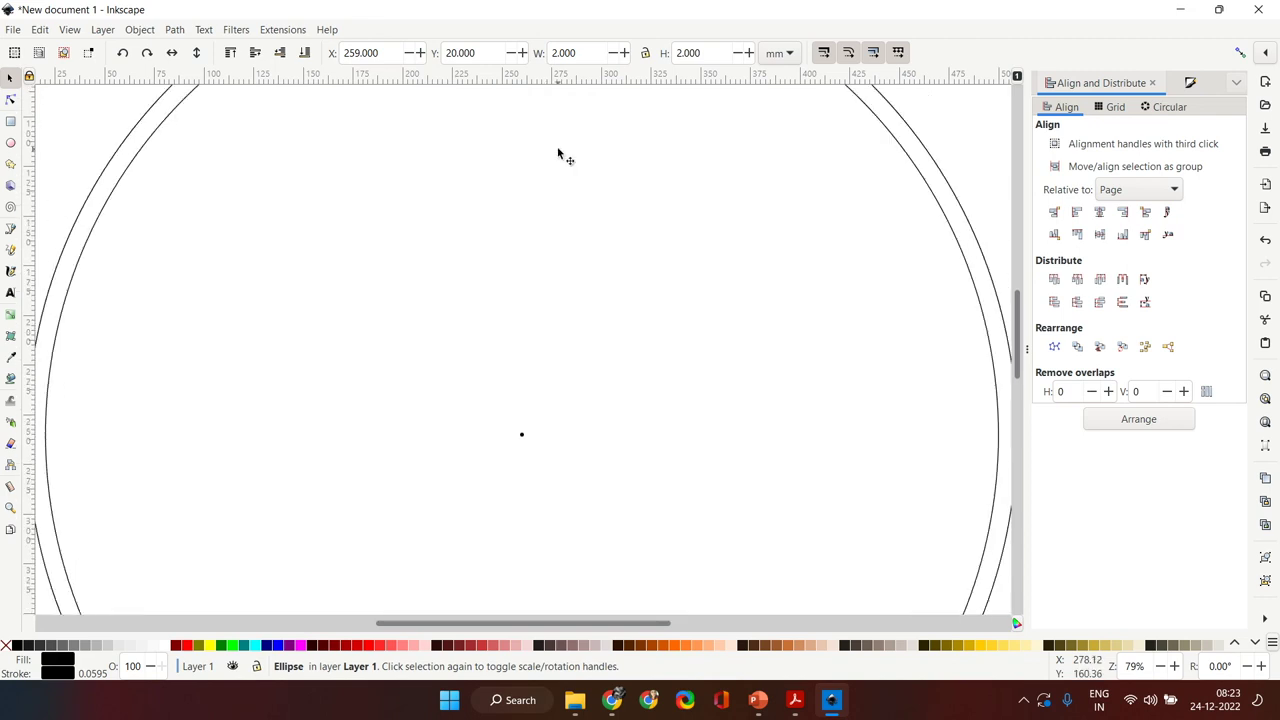
scroll(560, 150, up, 1)
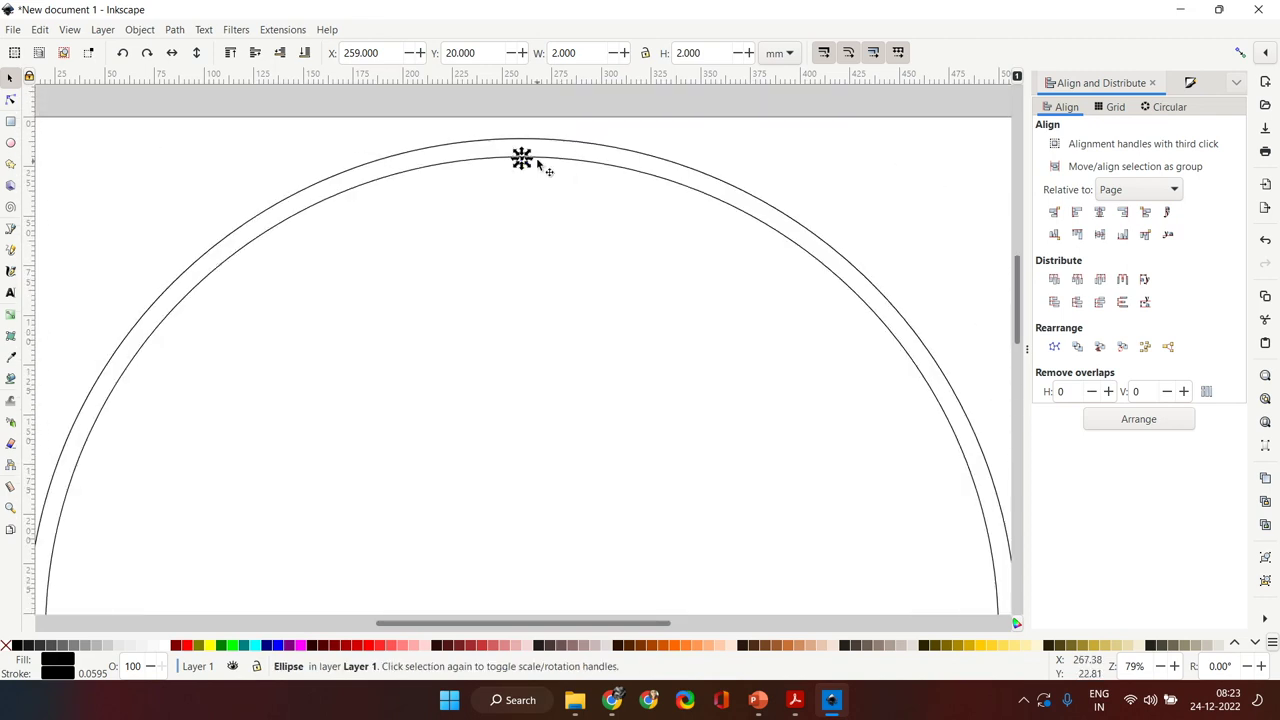
scroll(530, 323, down, 5)
scroll(530, 323, up, 2)
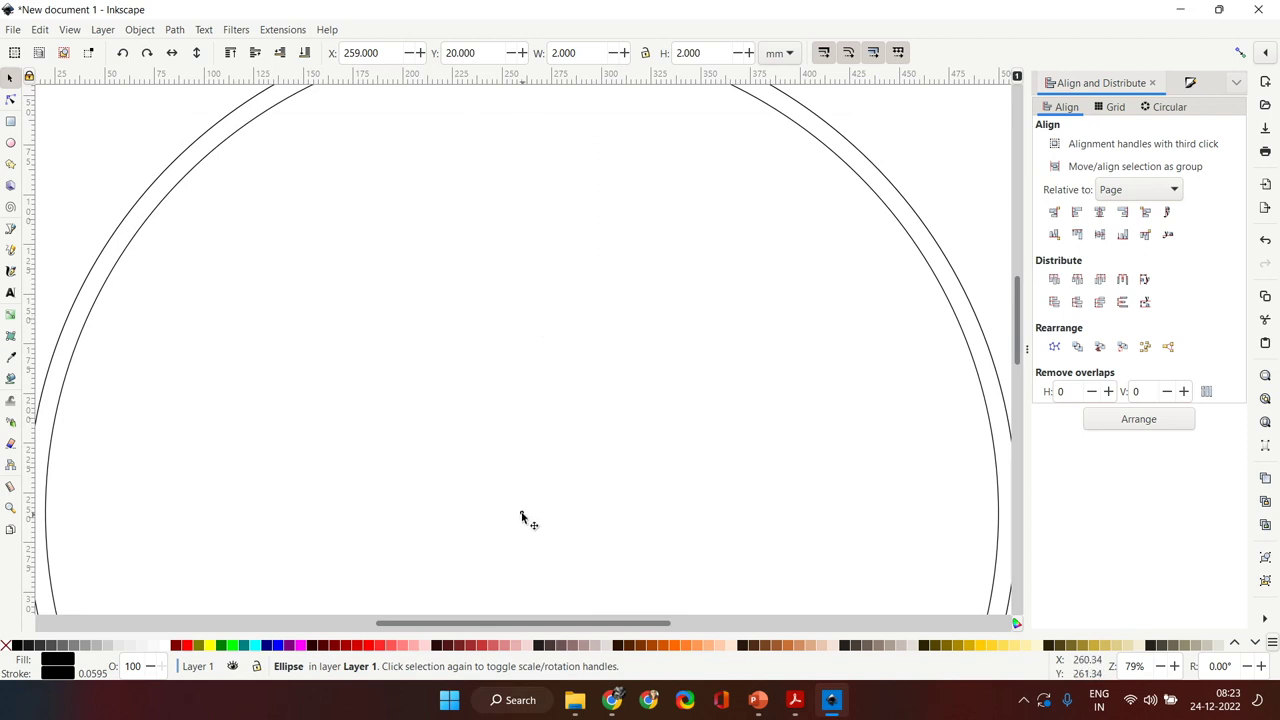
scroll(568, 357, up, 5)
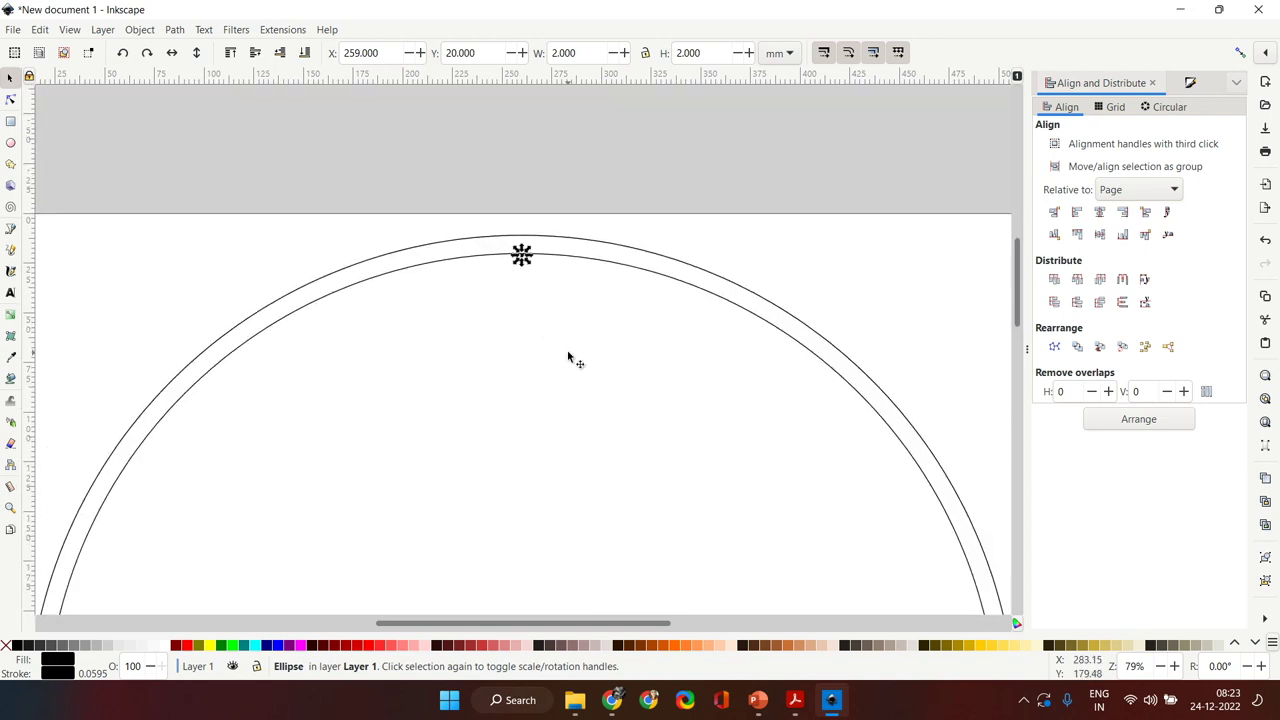
key(plus)
key(plus)
key(plus)
key(plus)
key(plus)
key(plus)
scroll(568, 357, up, 6)
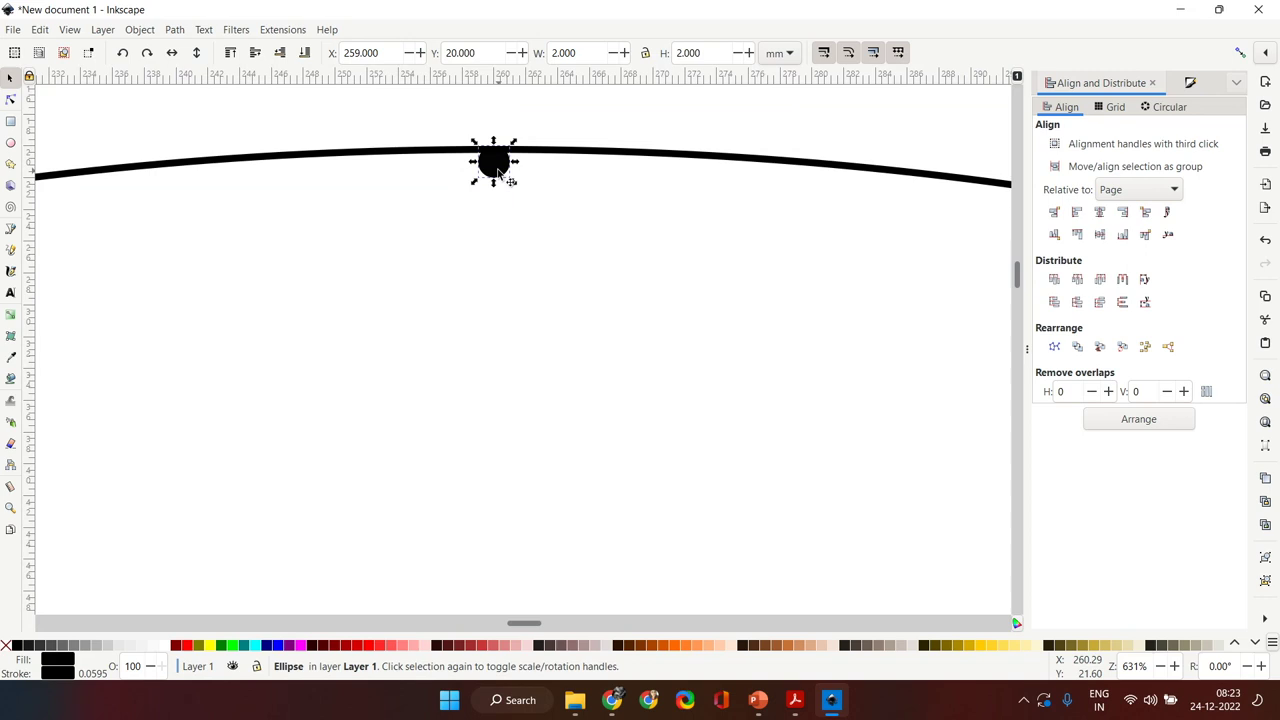
click(497, 170)
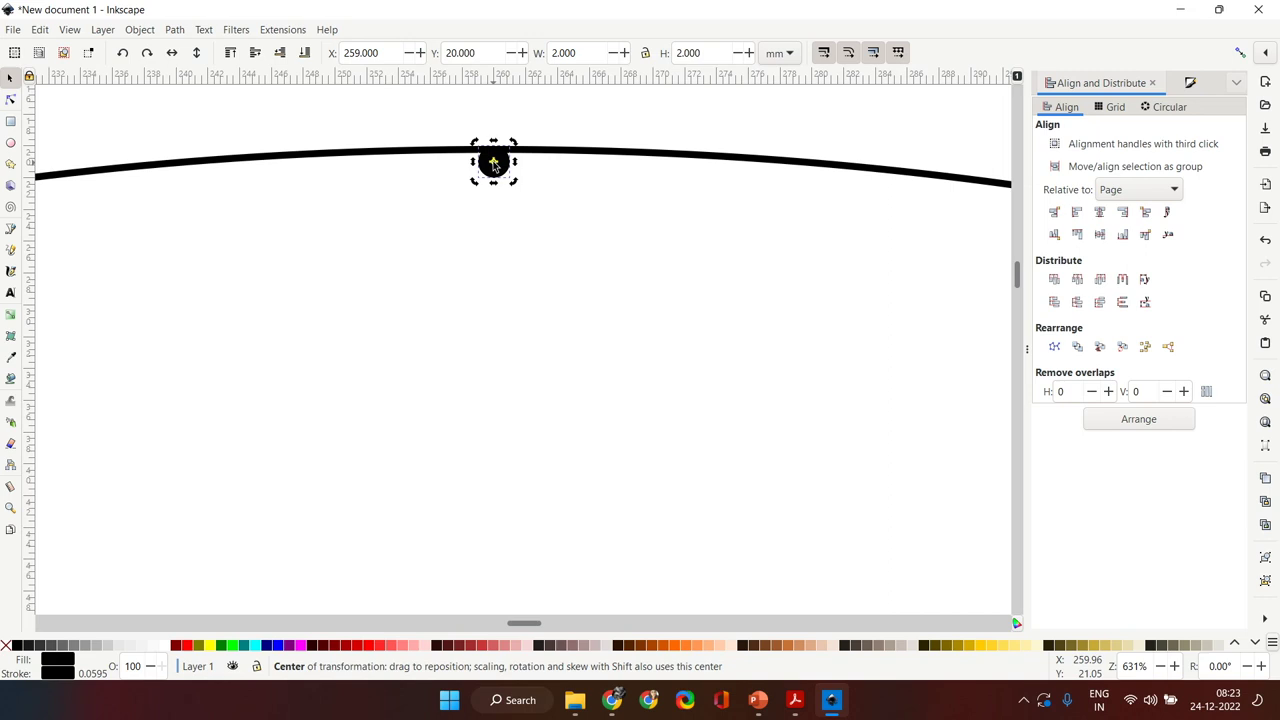
Step: Drag the dot's rotation centre down until it snaps at the circle's centre, 260 × 260 mm
drag(493, 165, 500, 449)
ctrl+scroll(500, 449, down, 3)
ctrl+scroll(500, 449, down, 1)
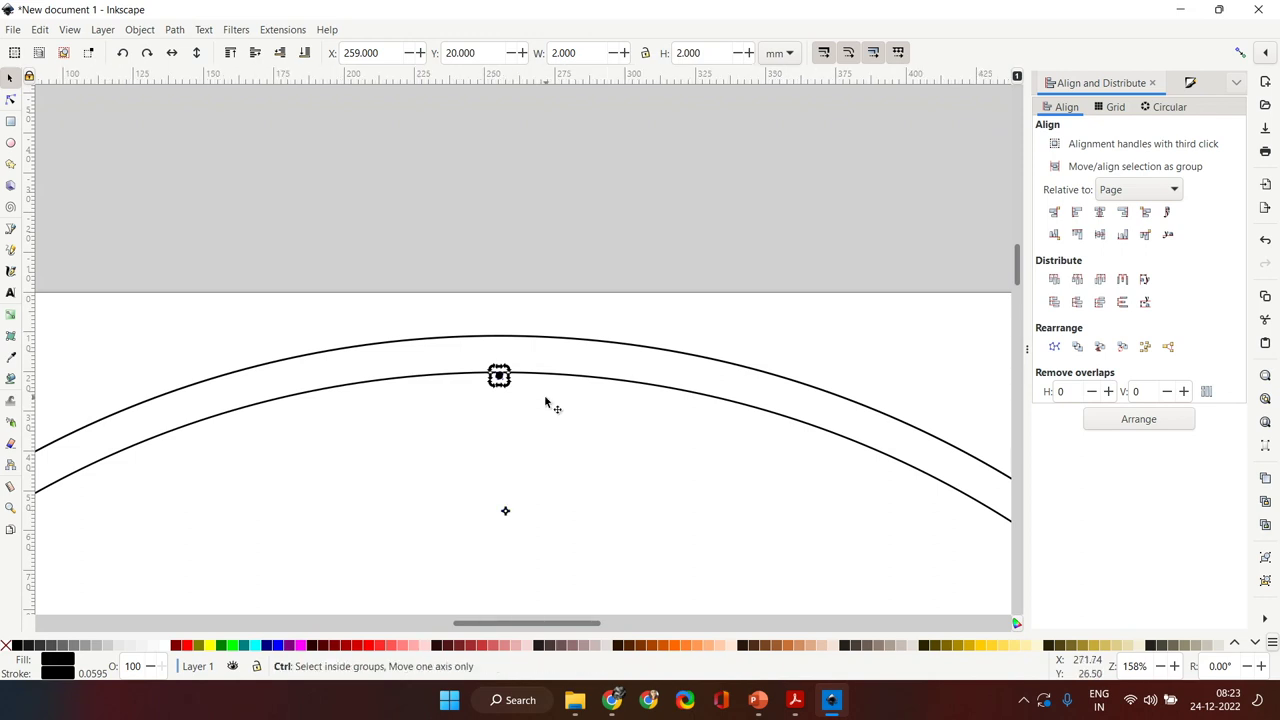
ctrl+scroll(549, 405, down, 3)
drag(531, 437, 525, 543)
key(5)
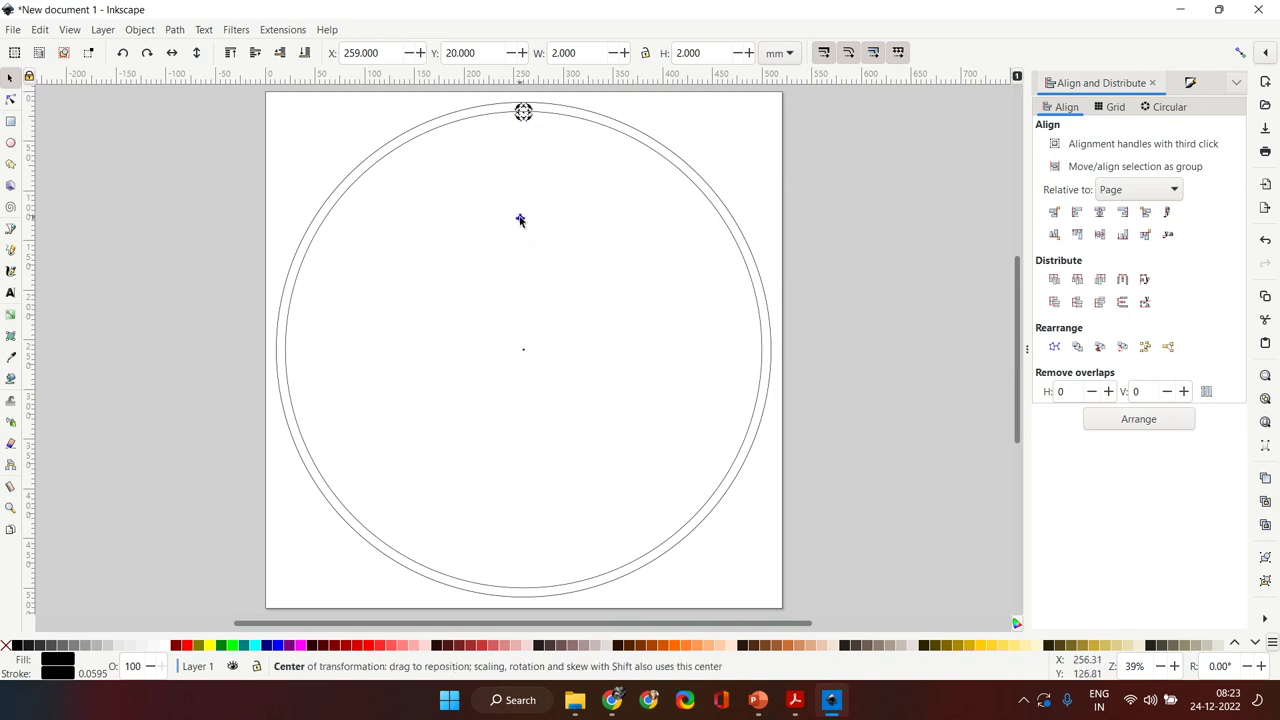
drag(519, 219, 523, 350)
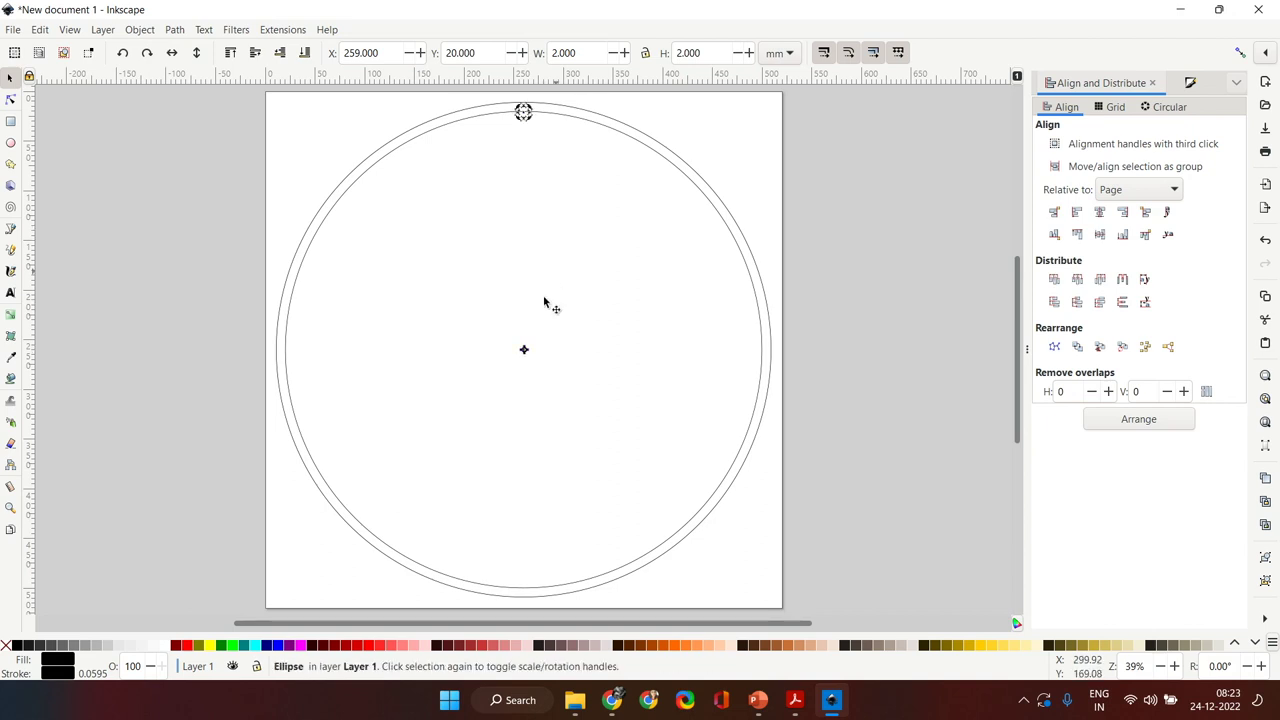
scroll(543, 300, up, 5)
scroll(491, 413, down, 8)
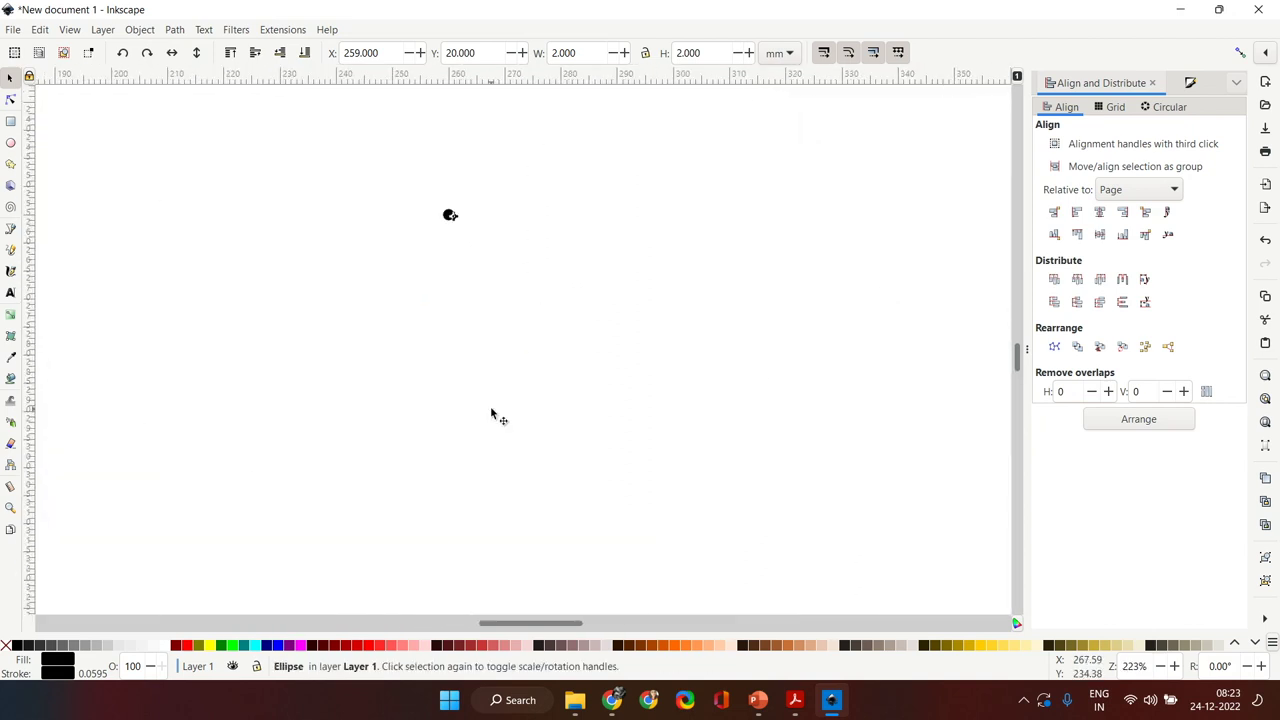
scroll(478, 266, up, 2)
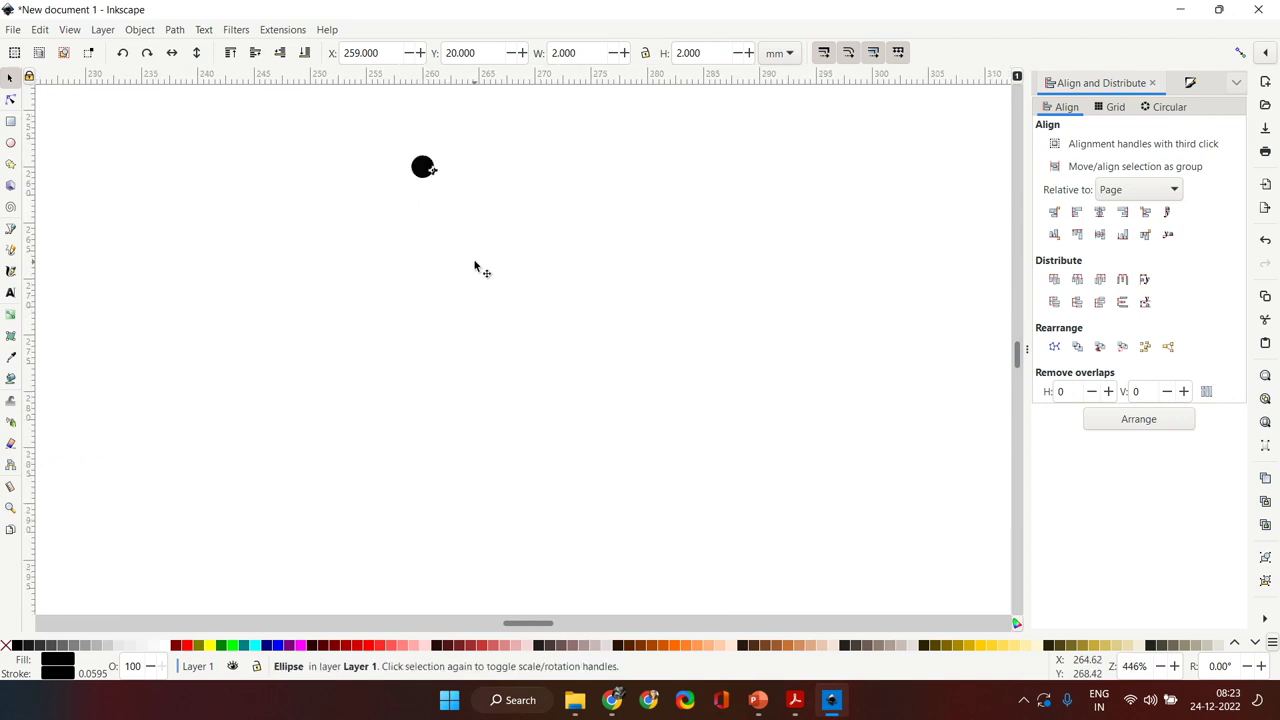
scroll(477, 266, up, 4)
drag(449, 315, 438, 309)
scroll(519, 296, down, 8)
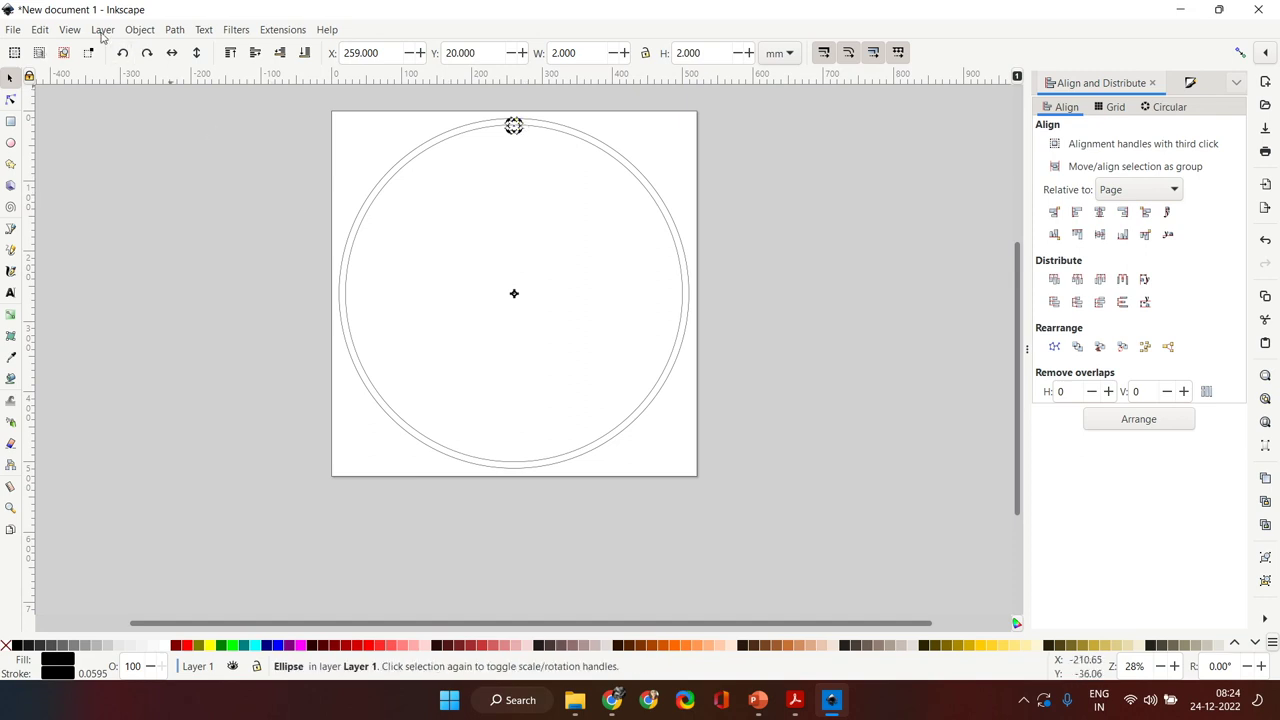
Step: Open Create Tiled Clones from Edit > Clone for the dot and show its Shift settings
click(42, 32)
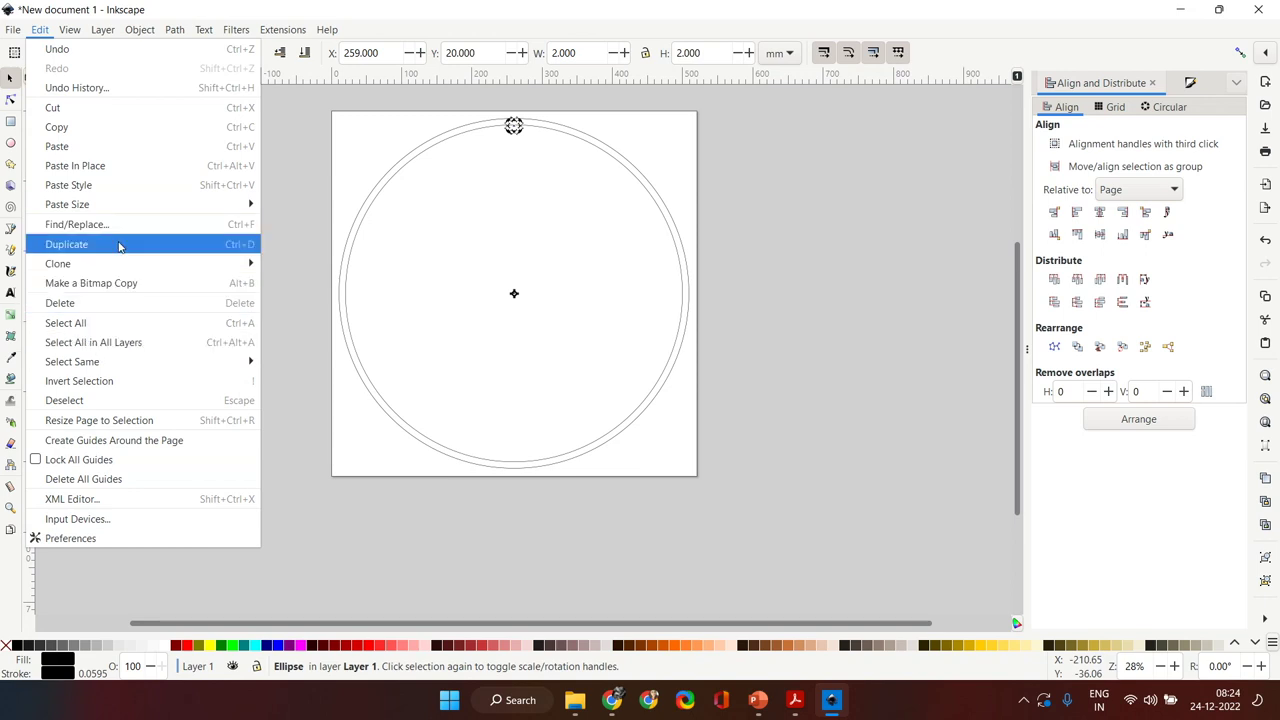
mouse_move(119, 268)
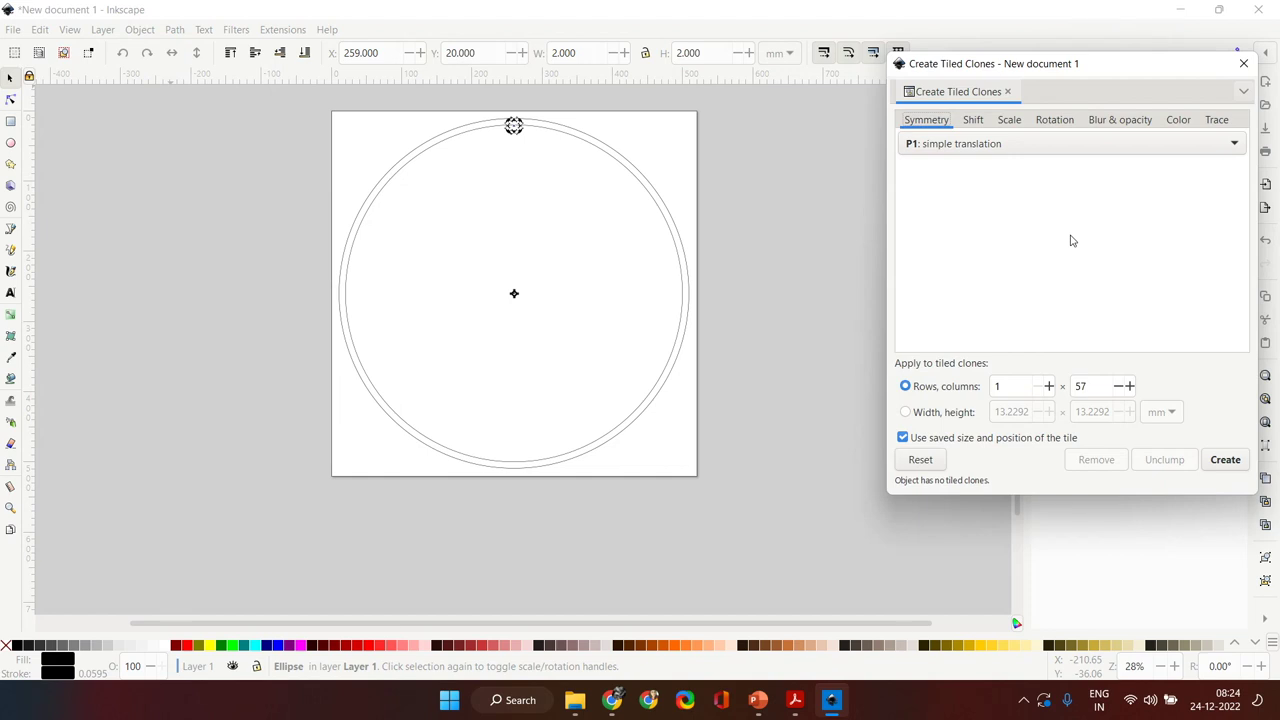
click(973, 121)
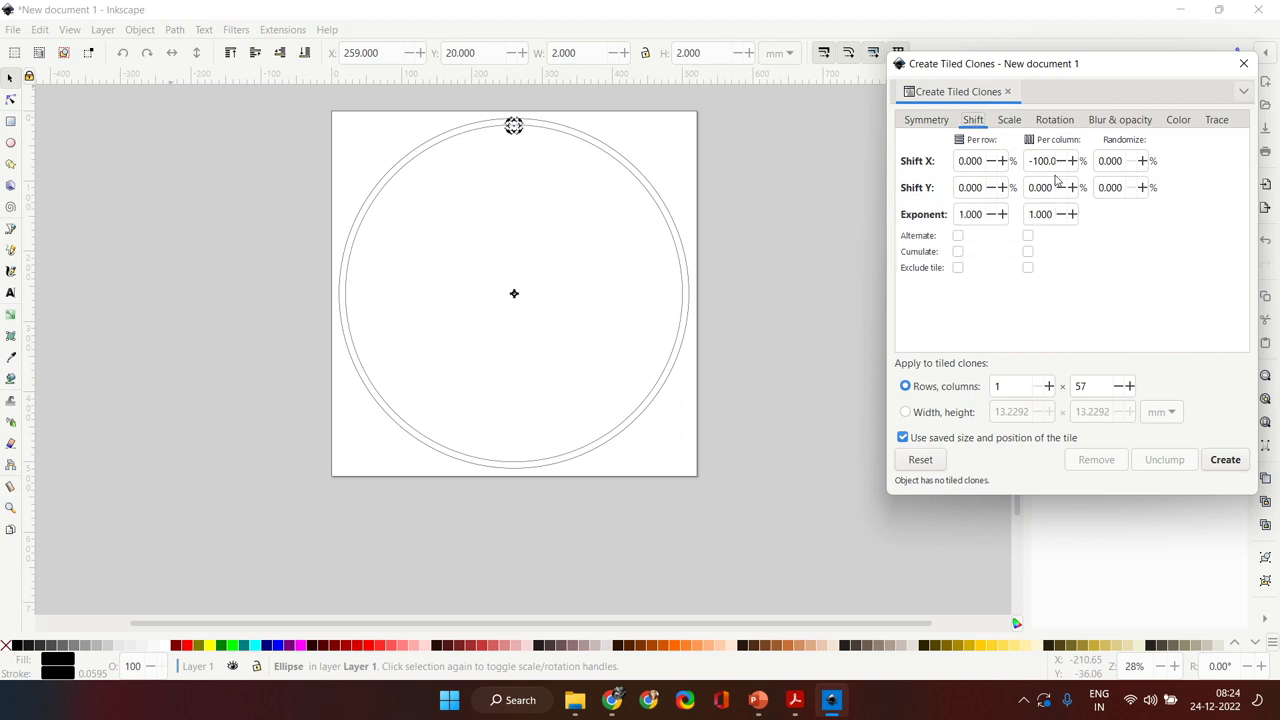
Step: Restore the per-column Shift X value to -100%
drag(1048, 161, 1030, 161)
text(0)
key(Left)
key(BackSpace)
key(Delete)
text(-100)
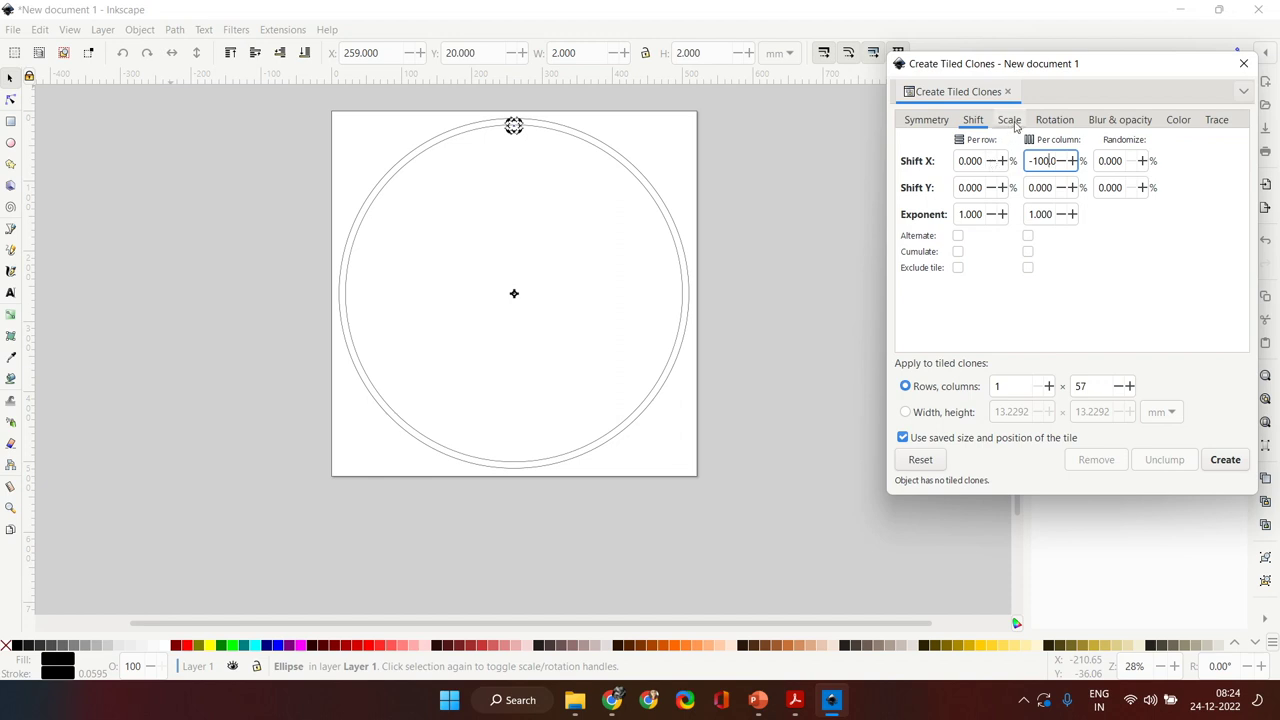
Step: Set the per-column rotation angle to 0
click(1054, 119)
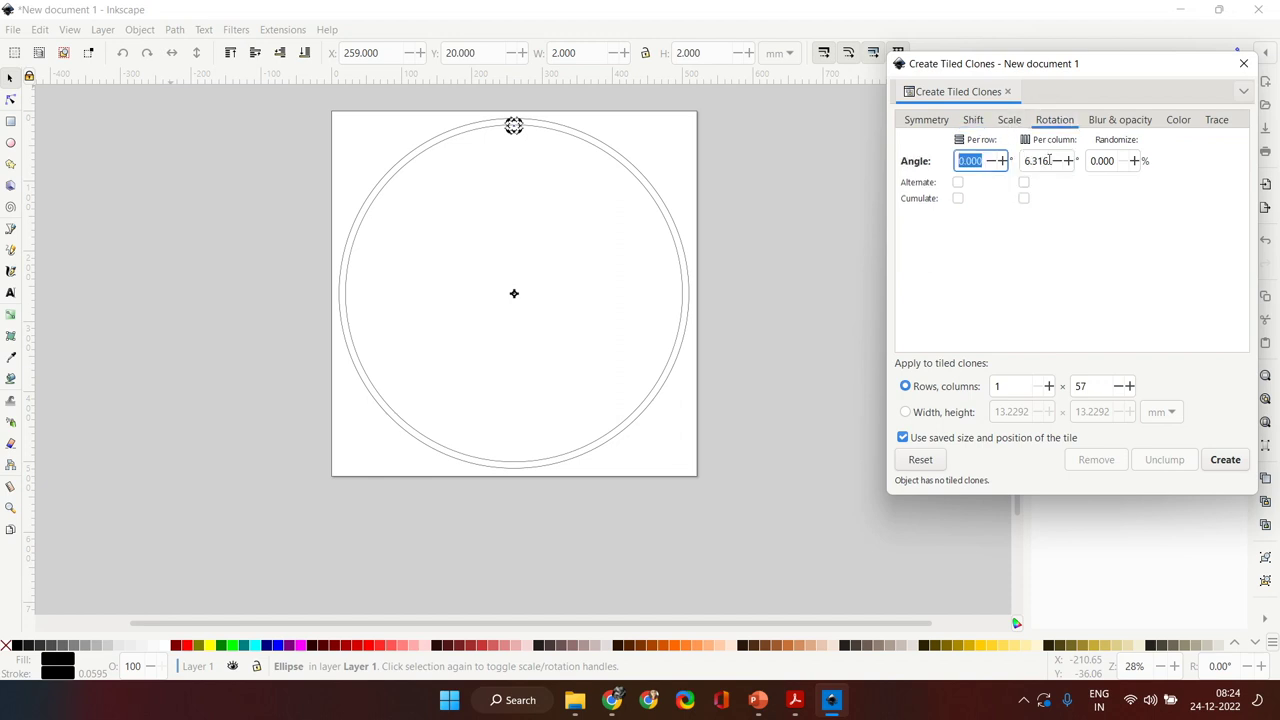
click(1048, 160)
key(ctrl+a)
text(0)
key(Tab)
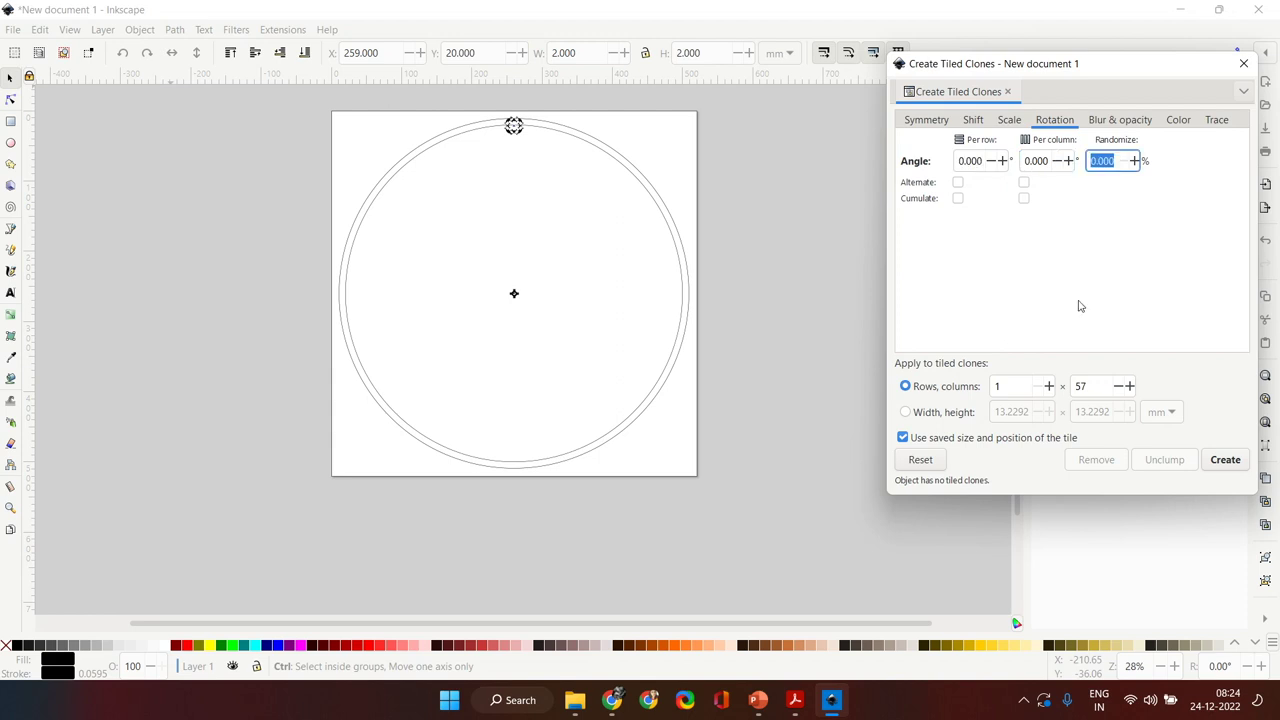
click(1010, 385)
Step: Set the tiling to 1 row by 200 columns
key(BackSpace)
text(2)
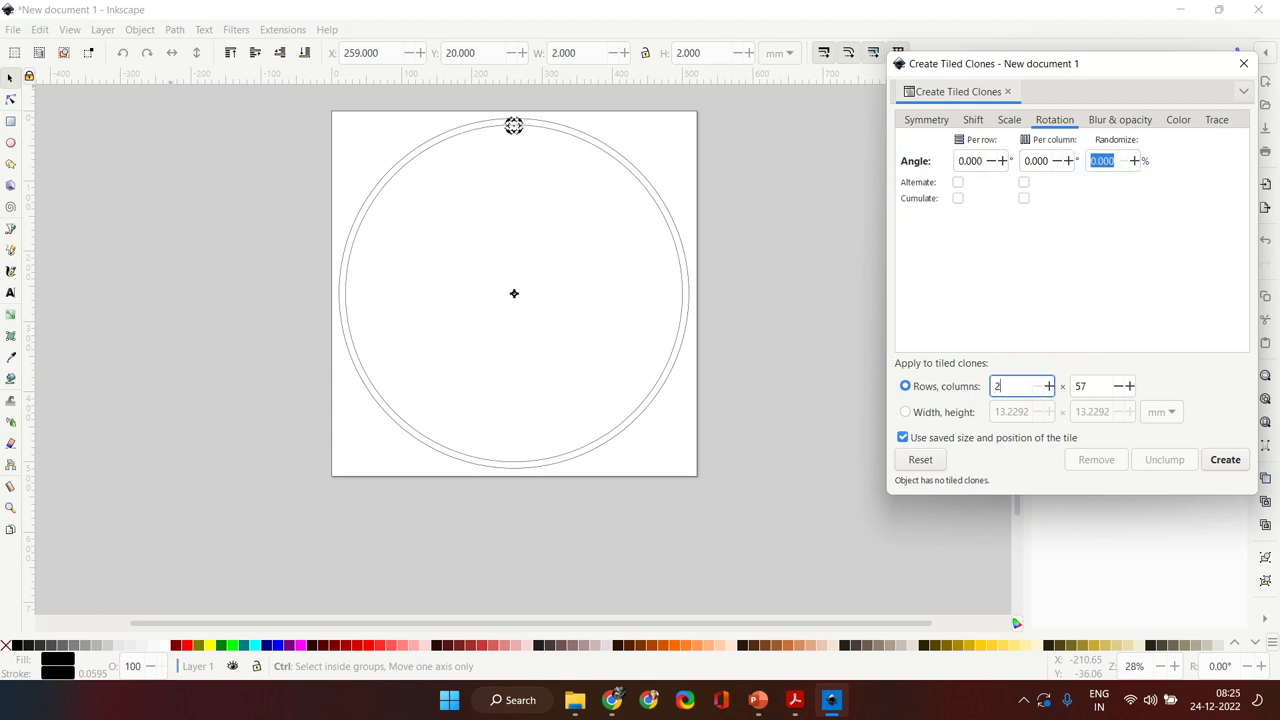
key(Tab)
text(2)
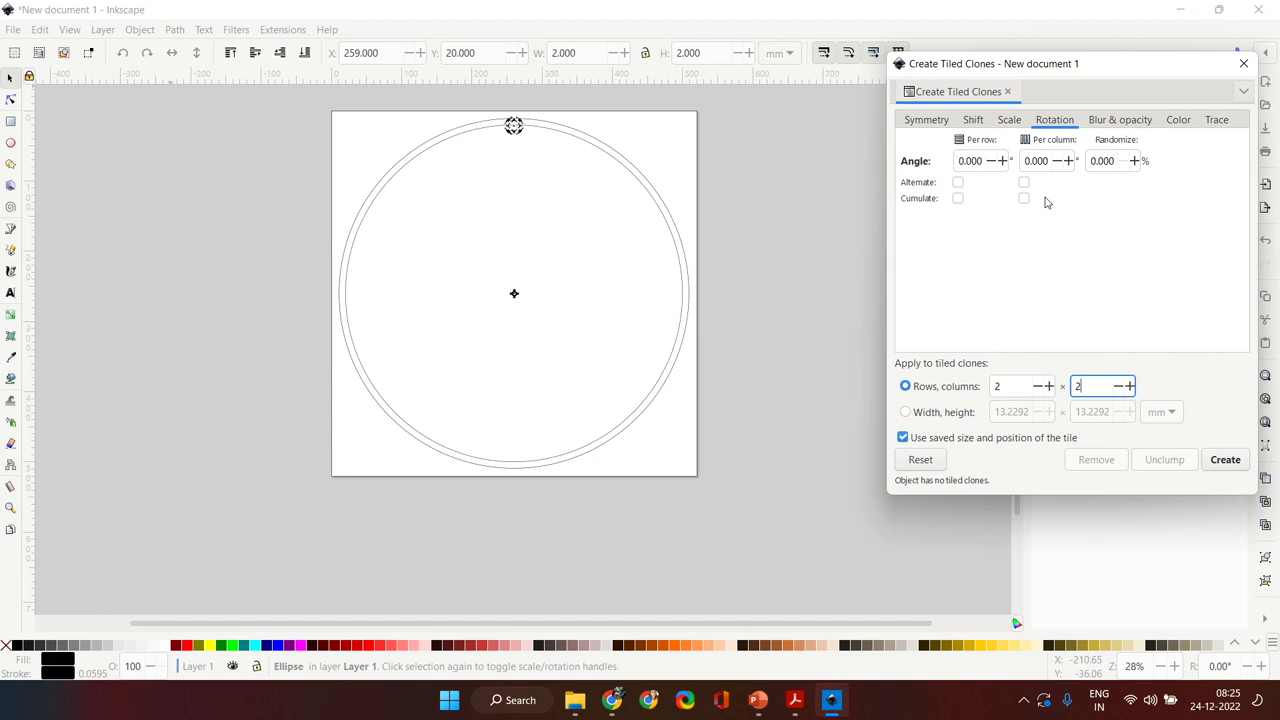
click(998, 393)
key(BackSpace)
text(1)
key(Tab)
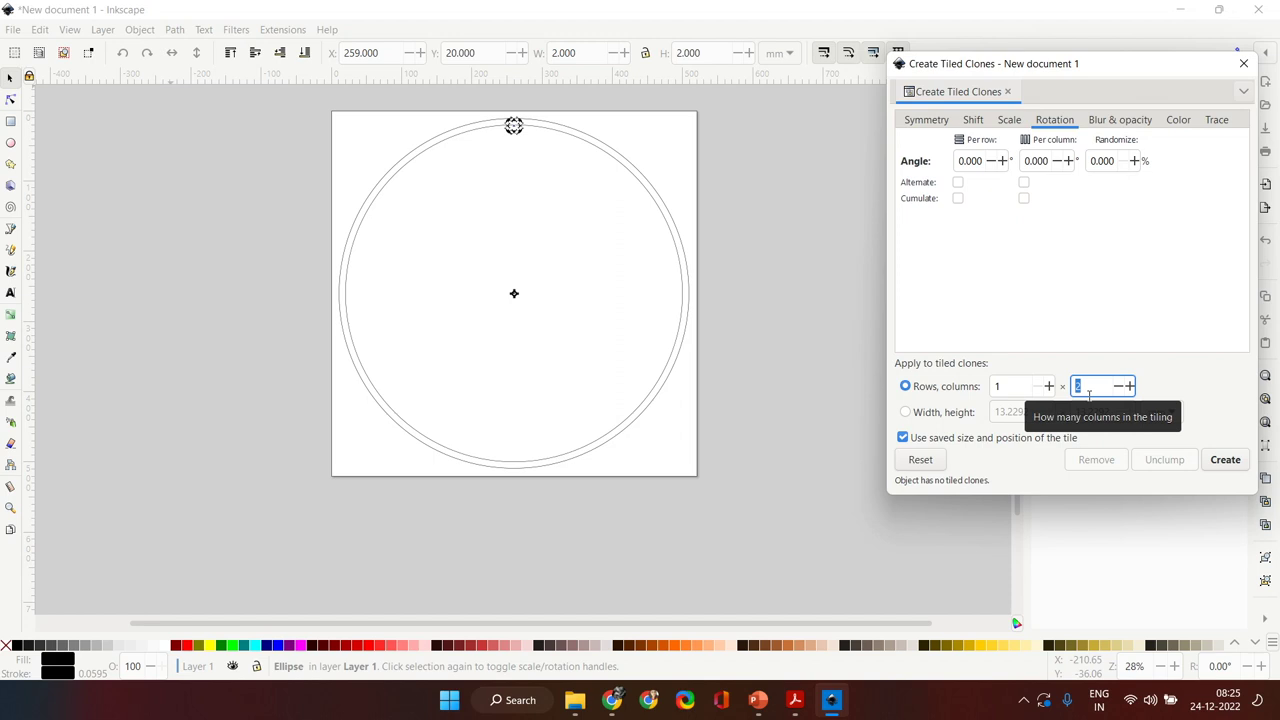
text(200)
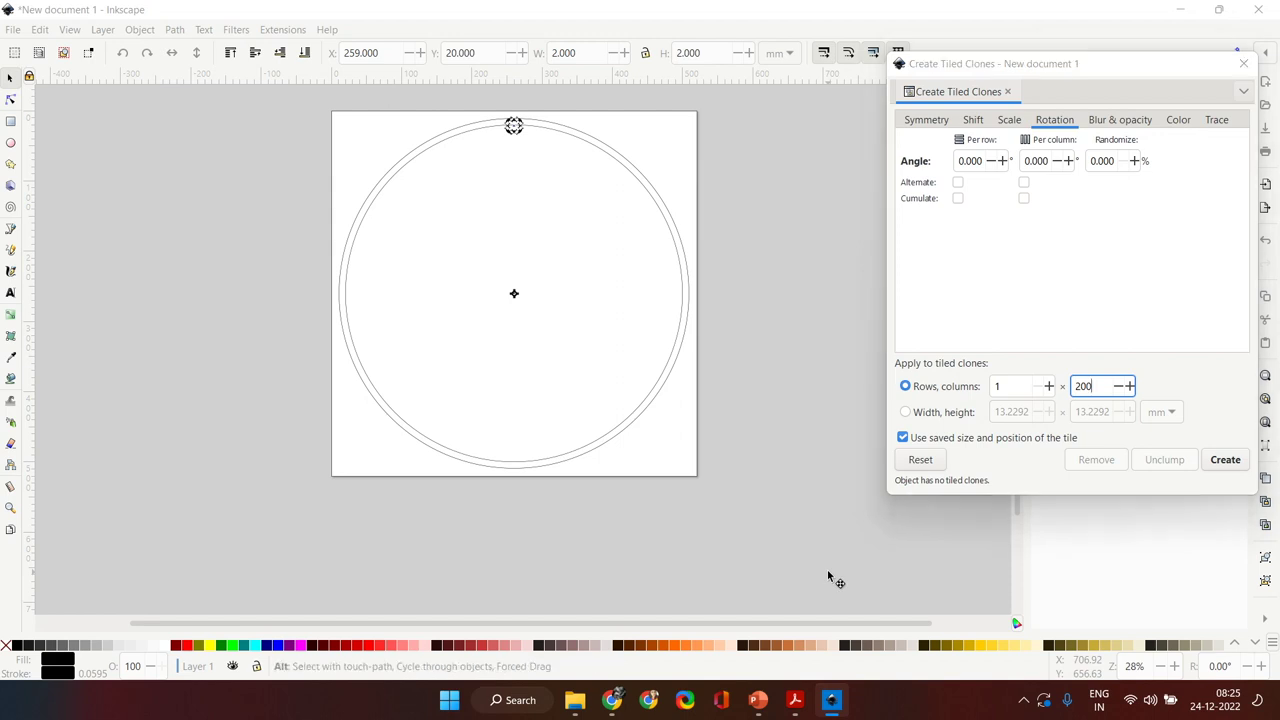
Step: Compute 360 ÷ 200 = 1.8 in Calculator, launched with Win+R 'calc'
key(super+r)
text(calc)
key(Return)
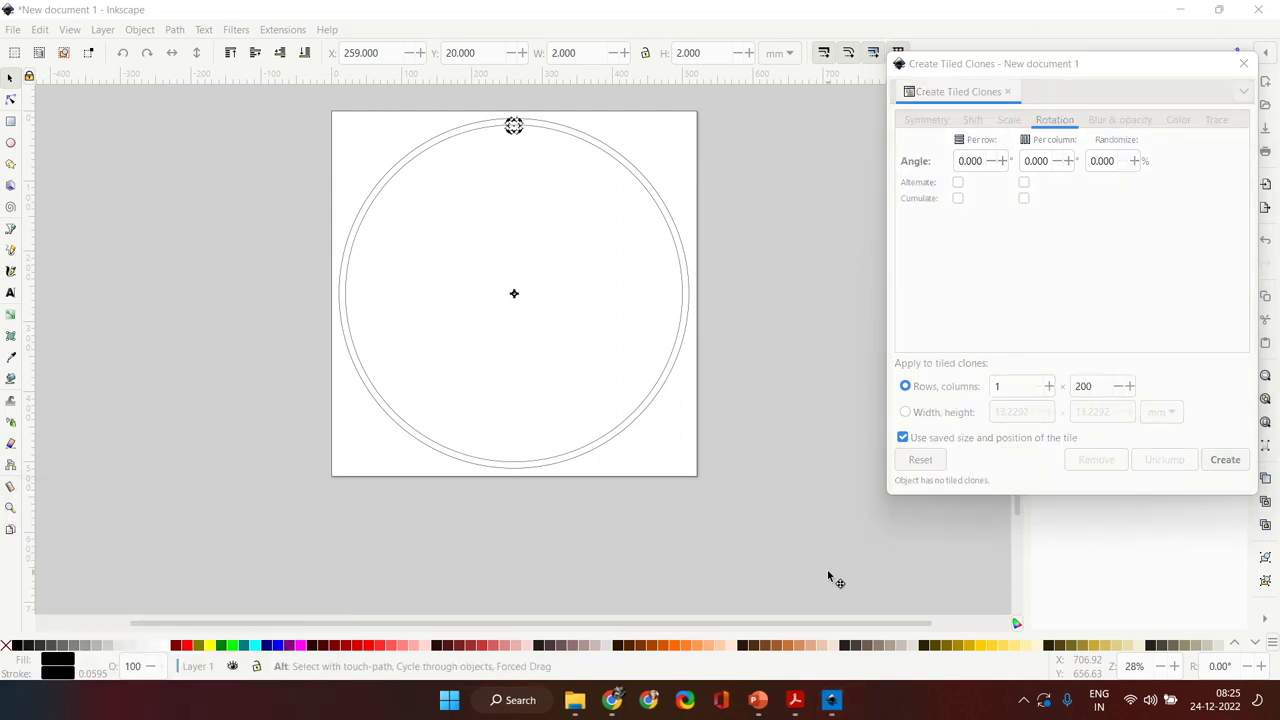
text(360/200)
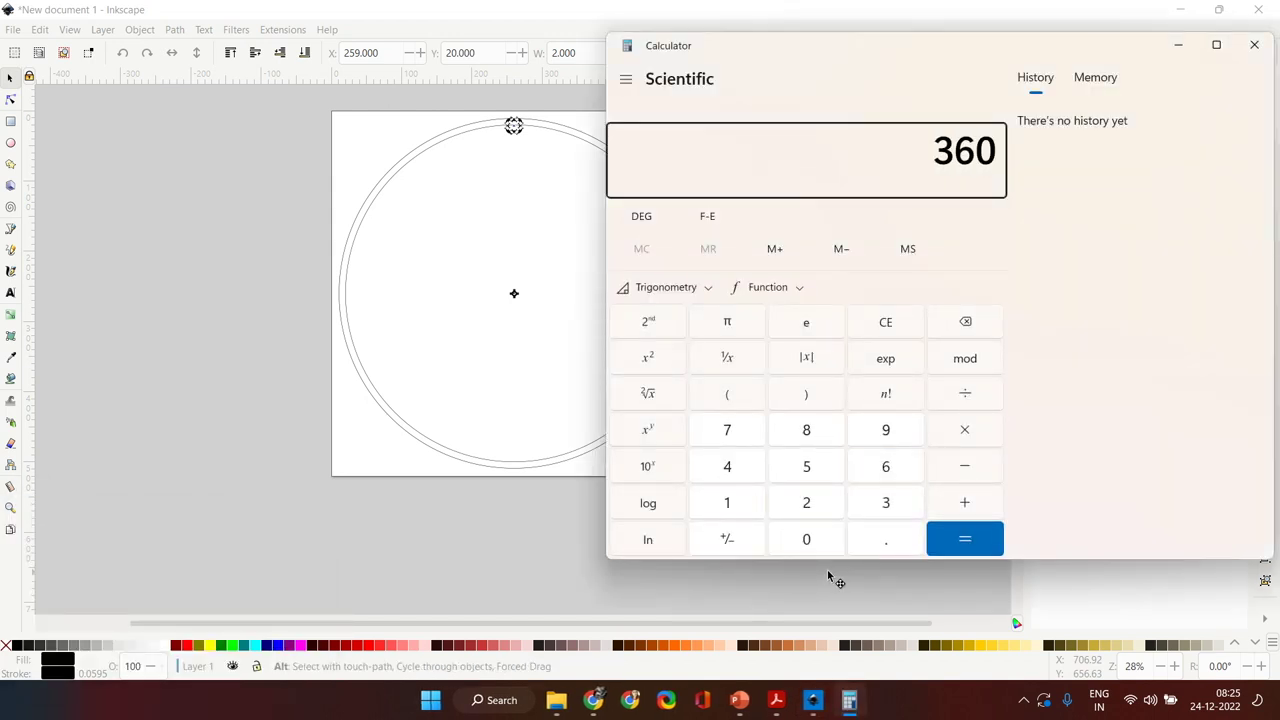
key(Return)
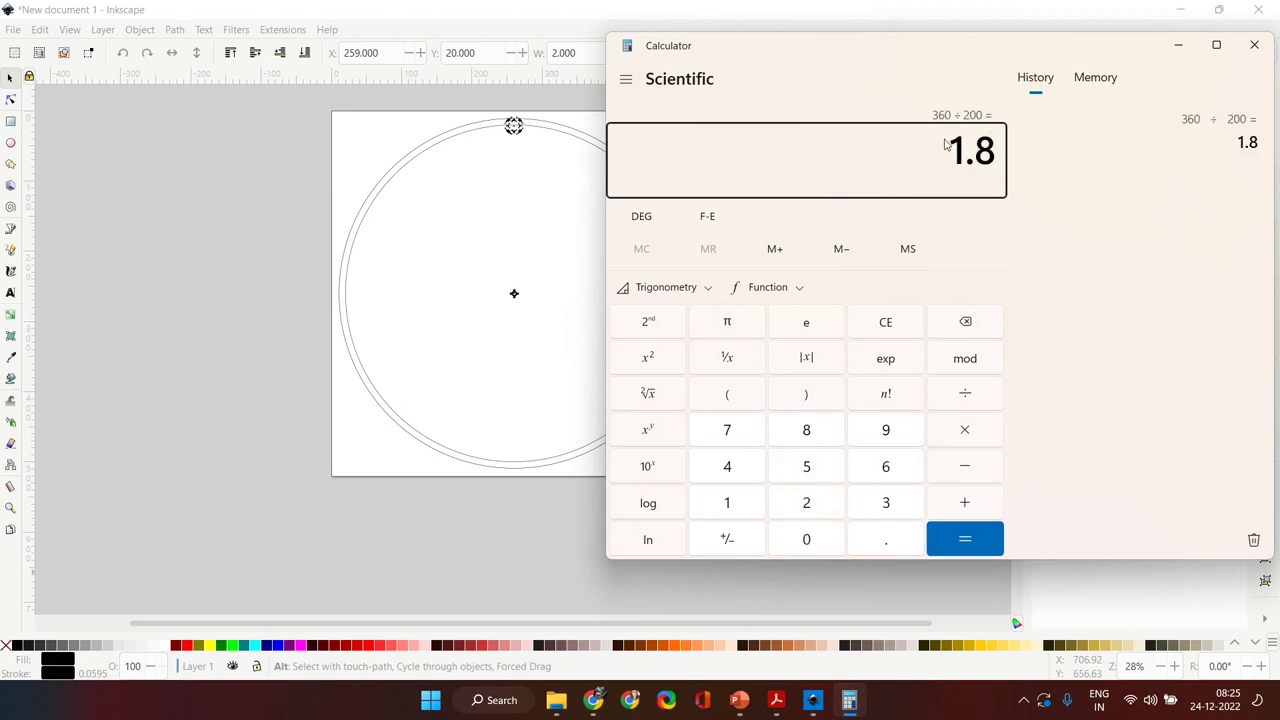
key(alt+Tab)
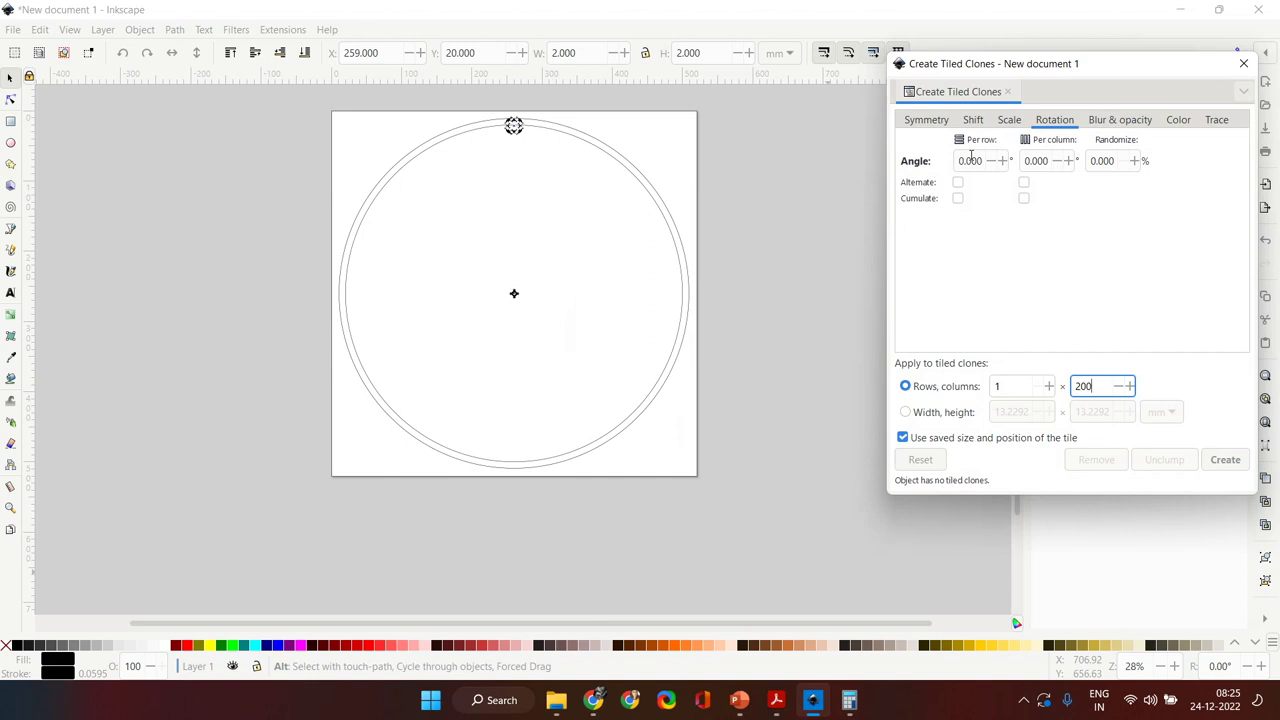
Step: Set 1.8° rotation per column, create the 200 clones, and deselect to inspect the ring
click(1047, 160)
key(BackSpace)
key(BackSpace)
key(BackSpace)
key(BackSpace)
key(BackSpace)
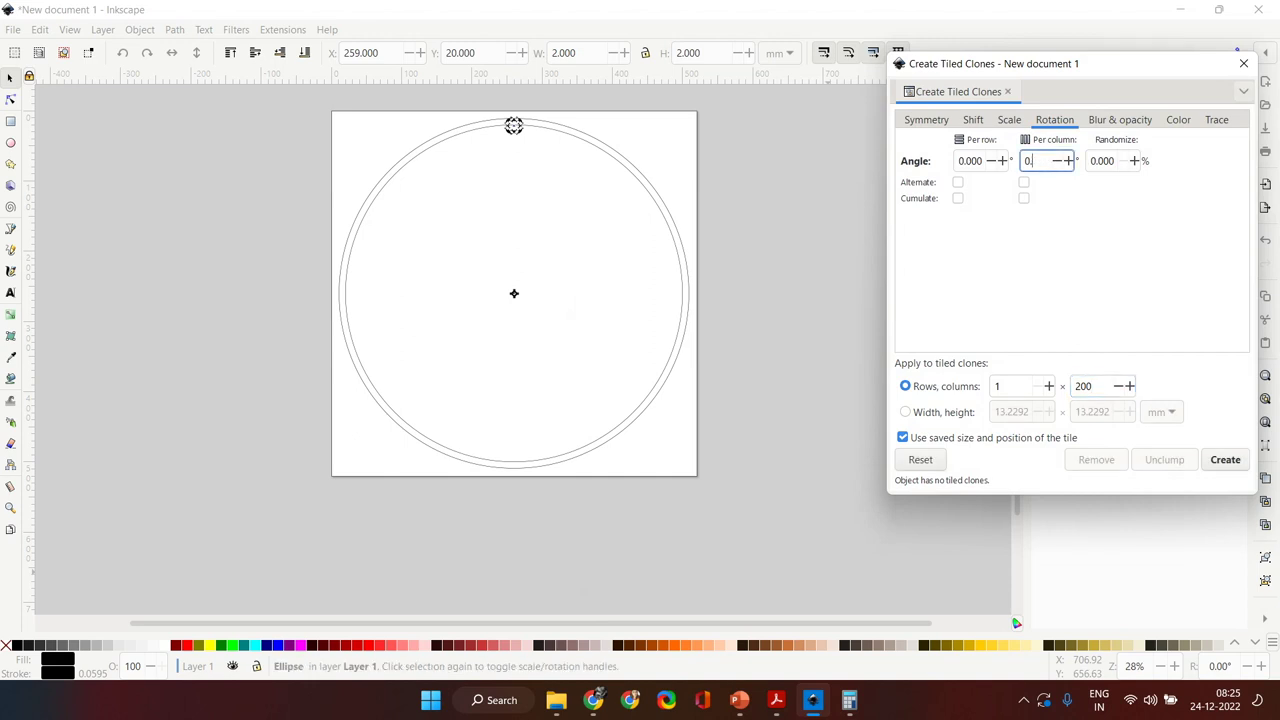
text(1.8)
key(Return)
click(1222, 460)
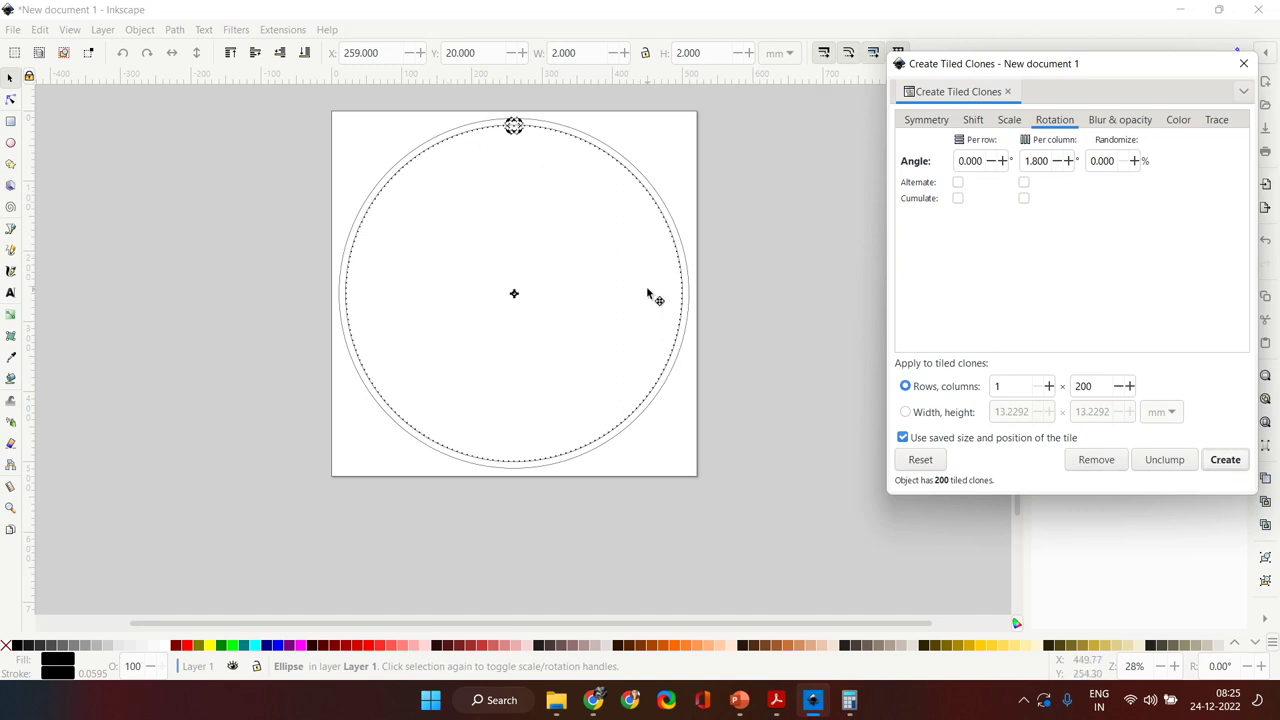
click(700, 240)
scroll(705, 235, up, 1)
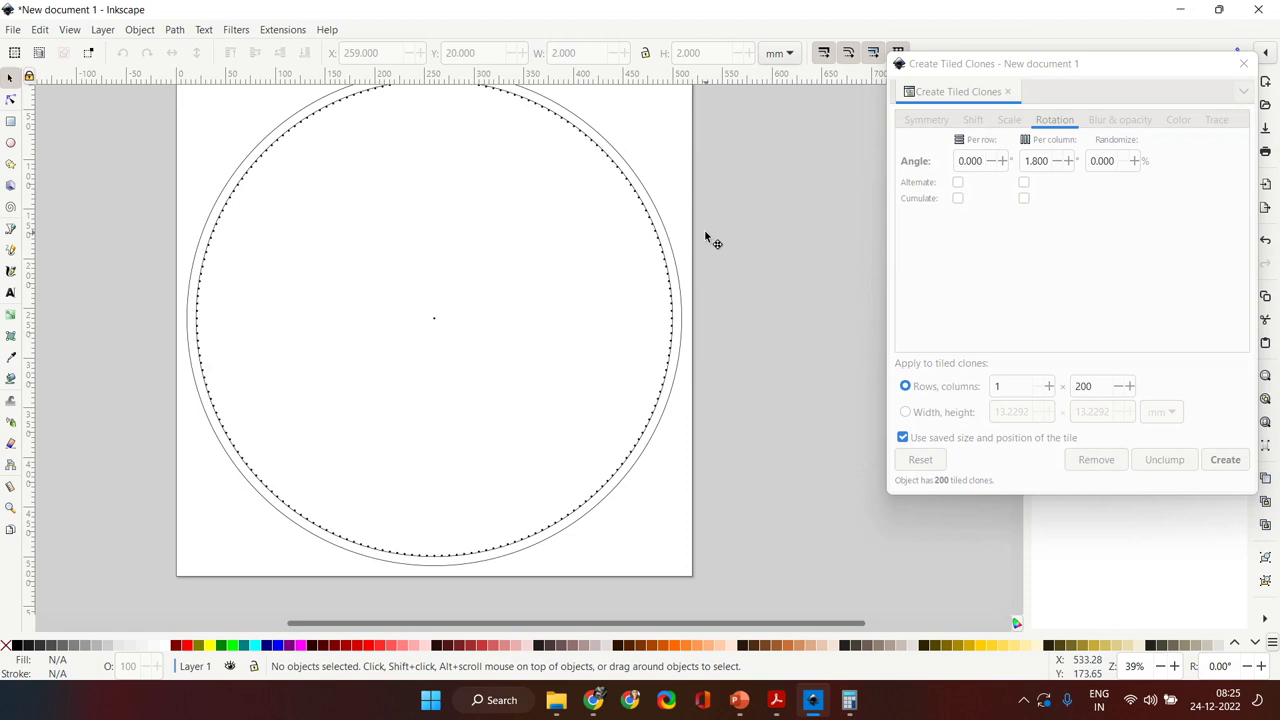
scroll(705, 236, up, 4)
scroll(705, 236, down, 3)
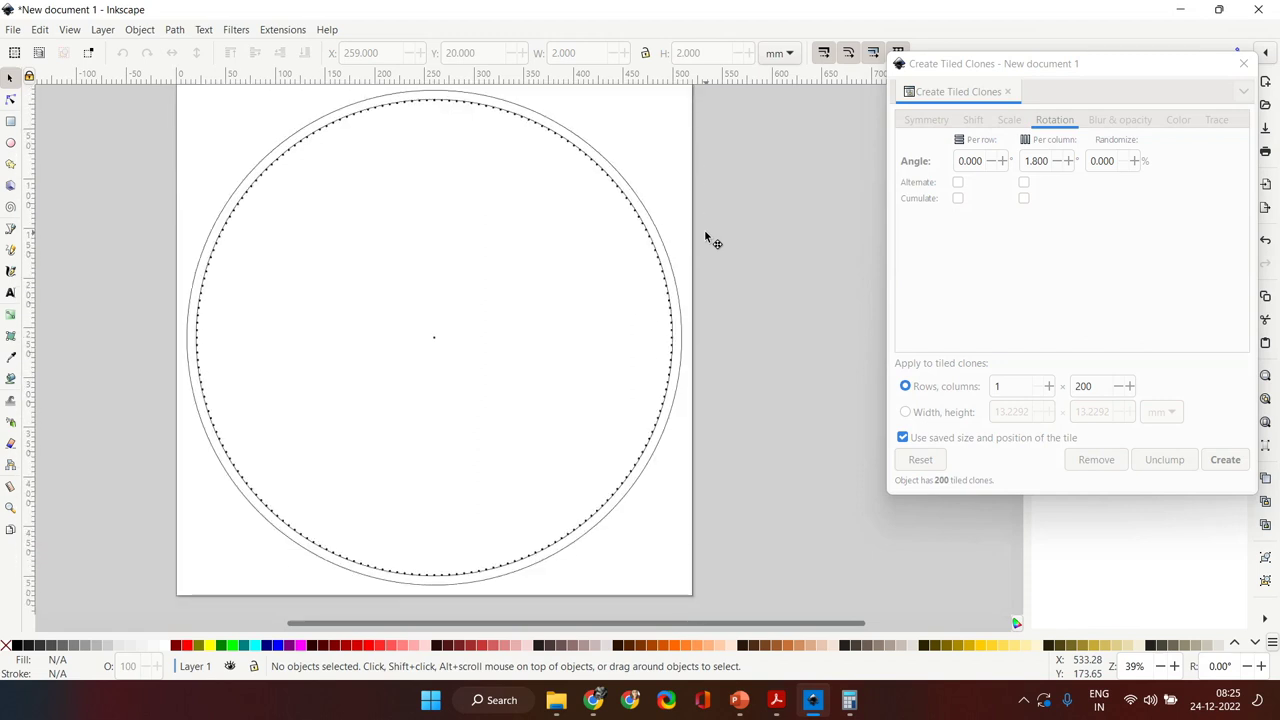
scroll(705, 236, up, 5)
scroll(705, 236, left, 10)
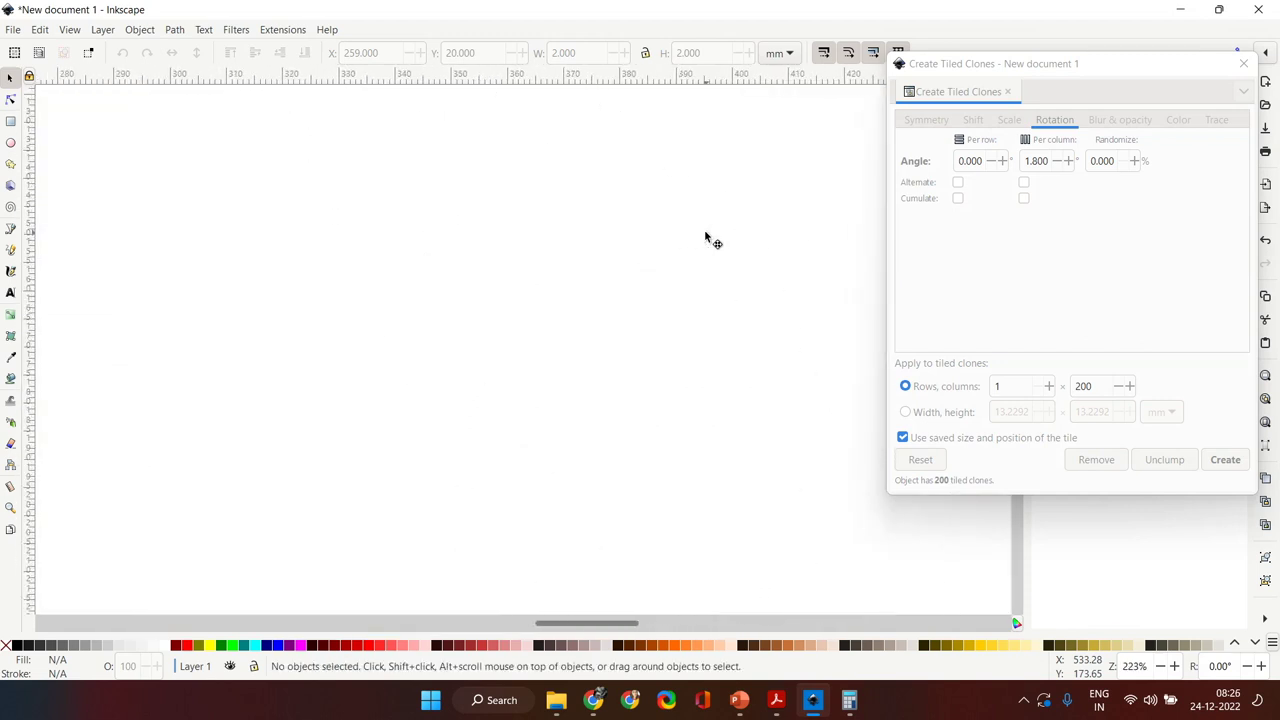
scroll(705, 236, right, 3)
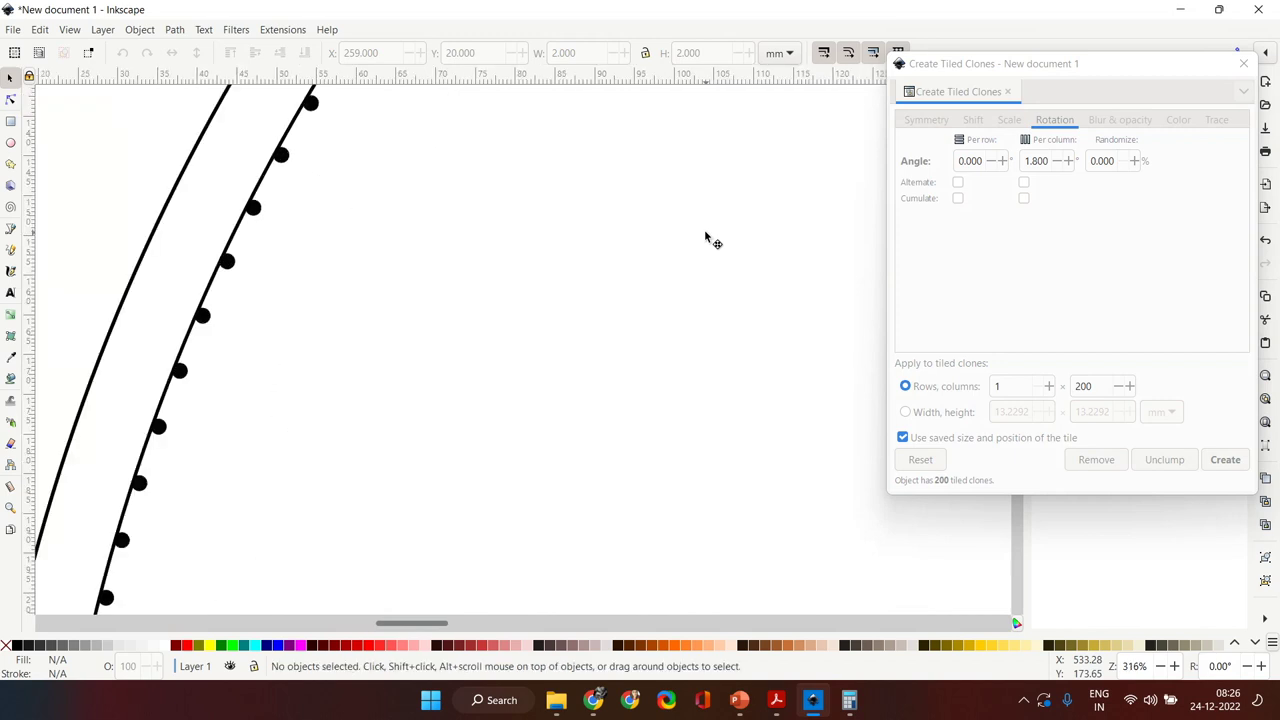
scroll(705, 236, down, 1)
scroll(705, 236, down, 4)
scroll(705, 236, right, 6)
scroll(705, 236, left, 5)
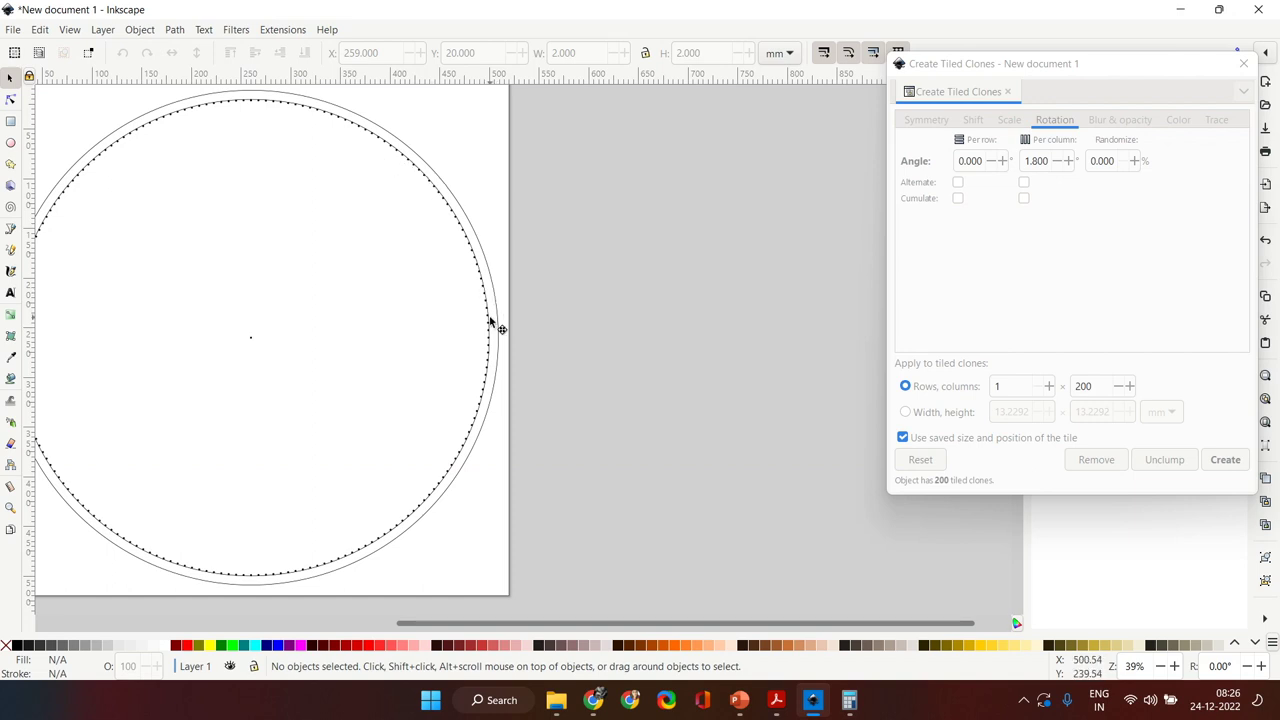
scroll(411, 335, left, 8)
scroll(410, 335, right, 5)
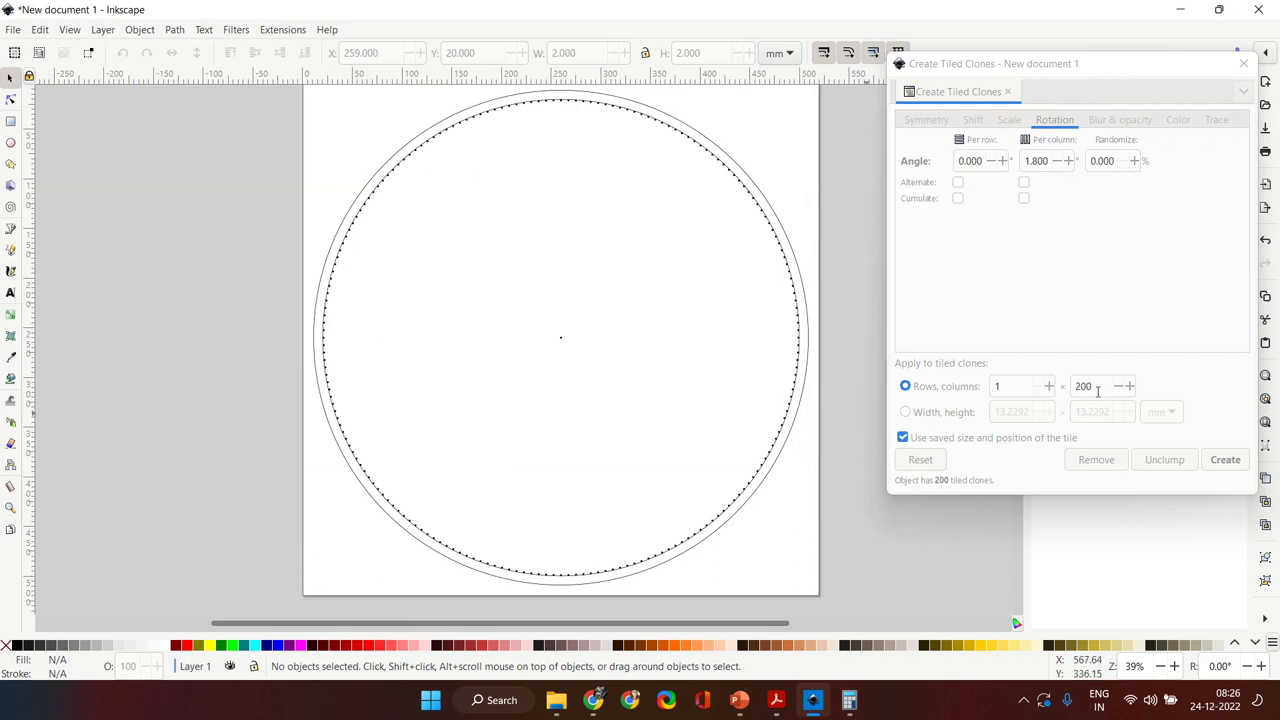
Step: Delete the 200-clone ring and reselect the original nail dot at the circle's top
click(796, 331)
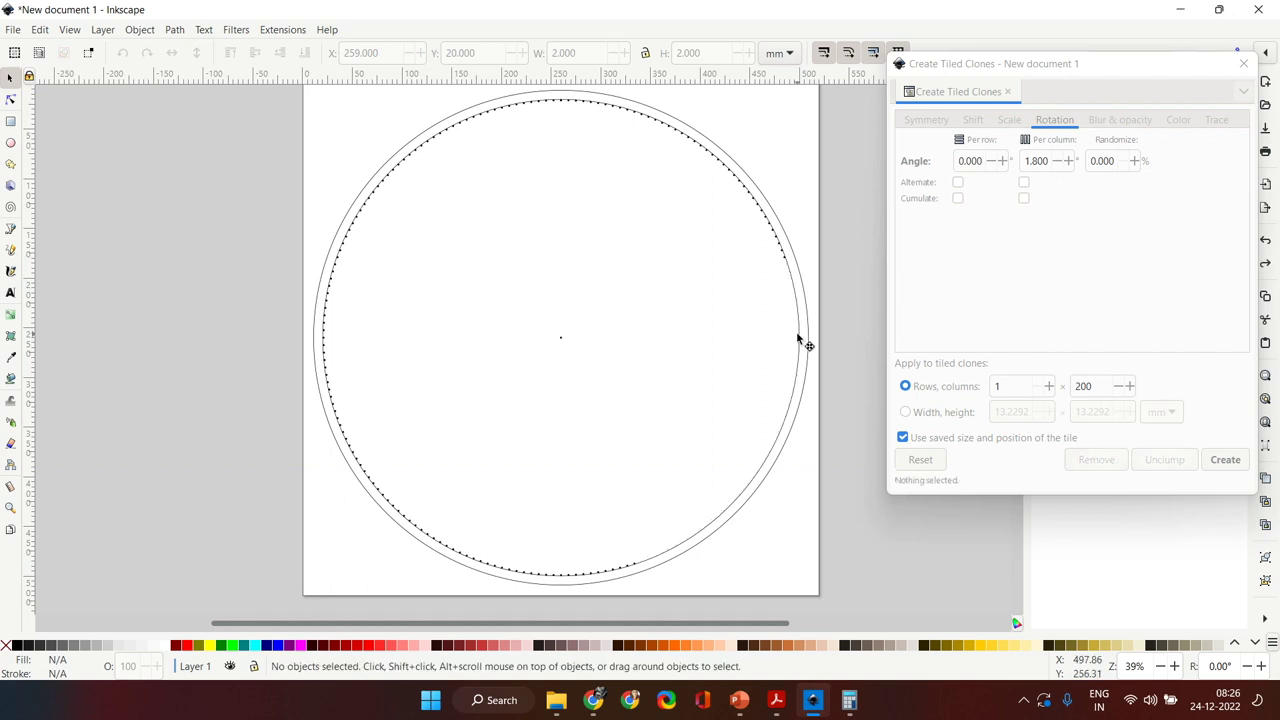
click(561, 104)
click(561, 103)
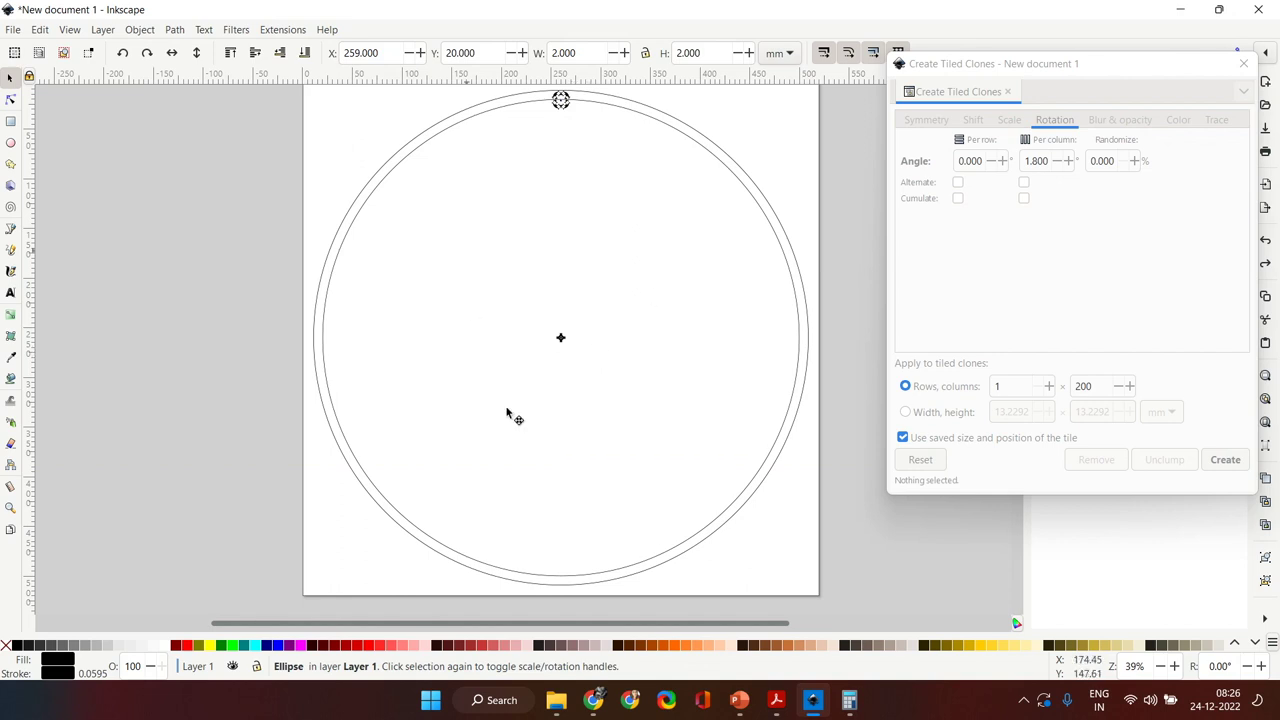
click(1093, 386)
Step: Change the column count to 197 and enter 360/197 in Calculator
double_click(1093, 386)
text(197)
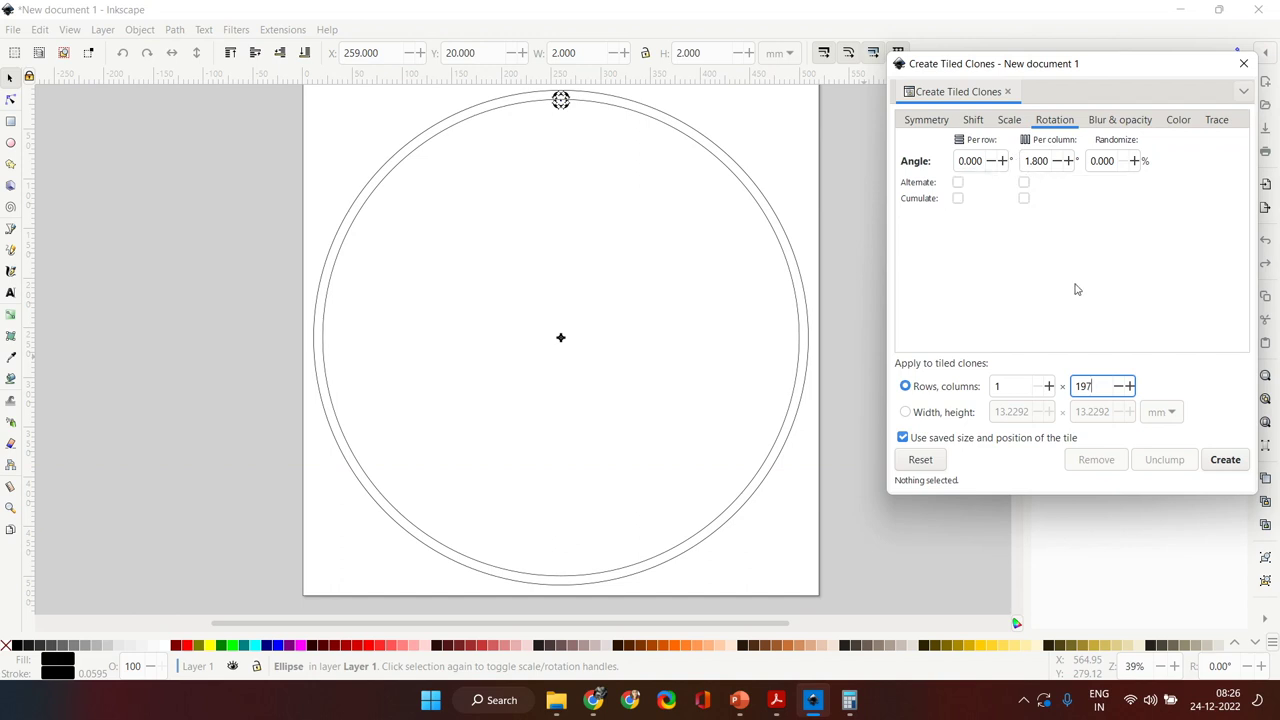
click(849, 699)
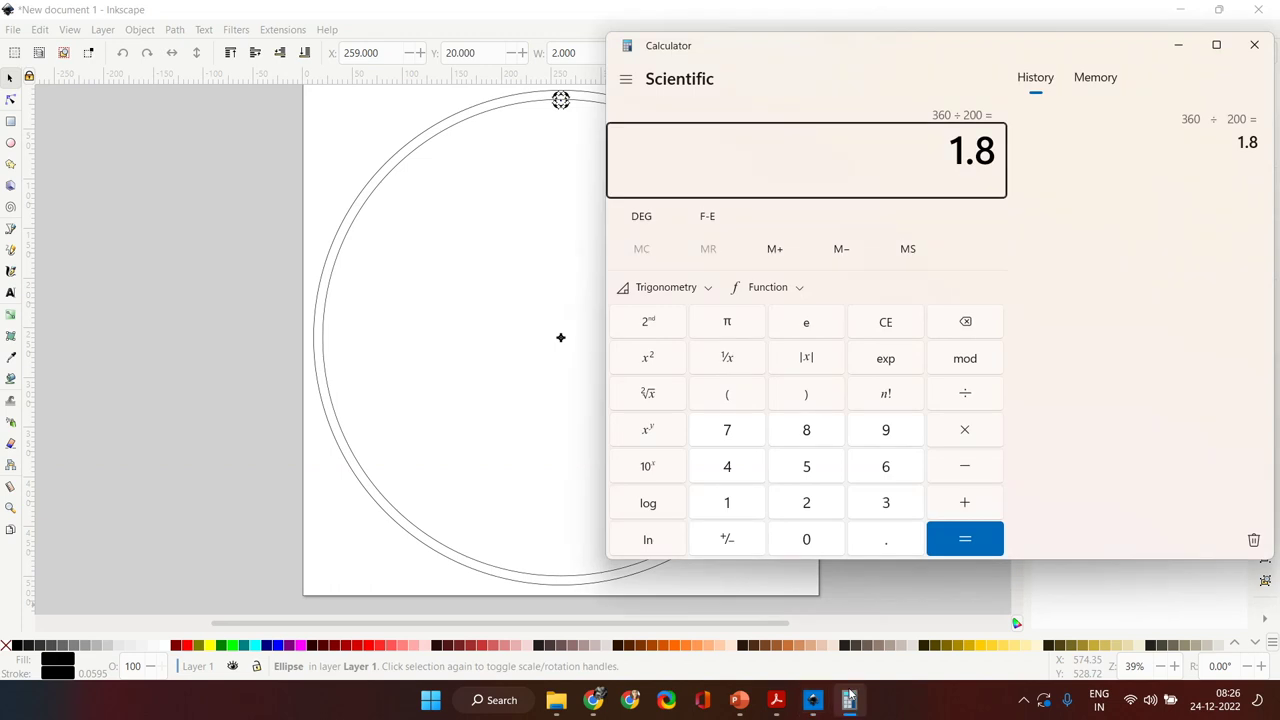
text(360)
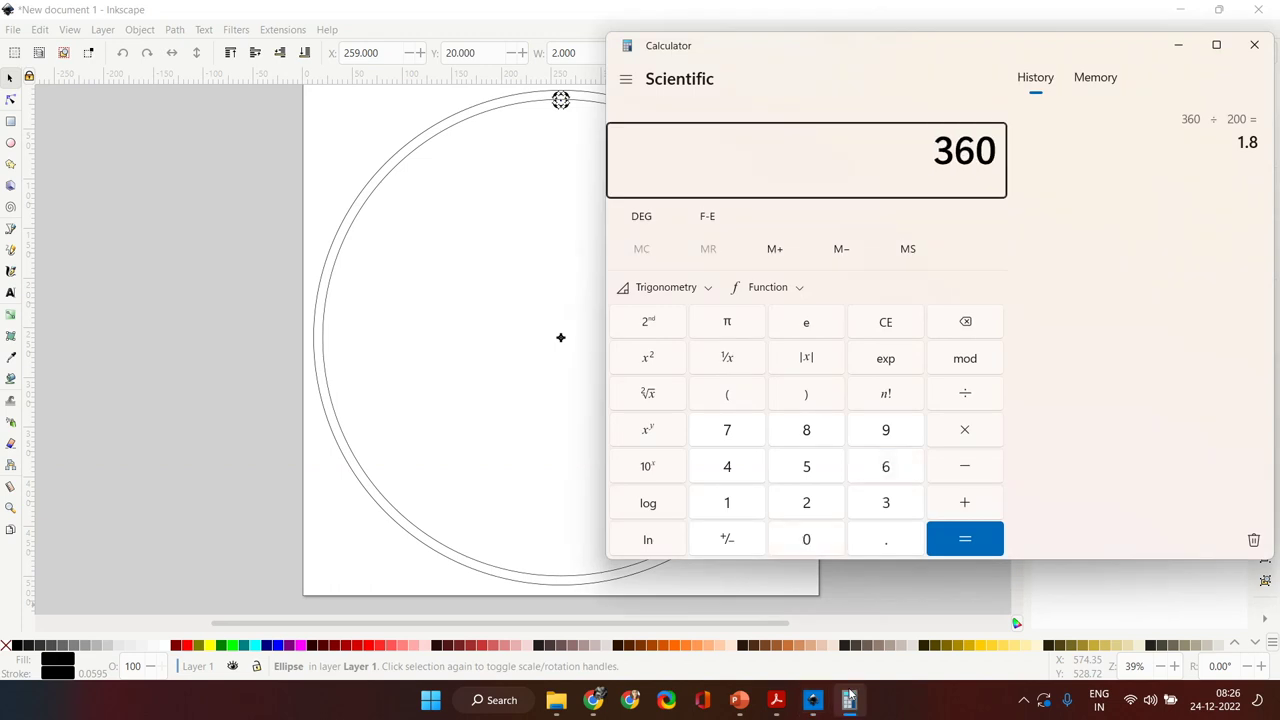
text(/197)
Step: Set the per-column rotation to 1.8274111° (360/197) and create the 197 clones
key(Return)
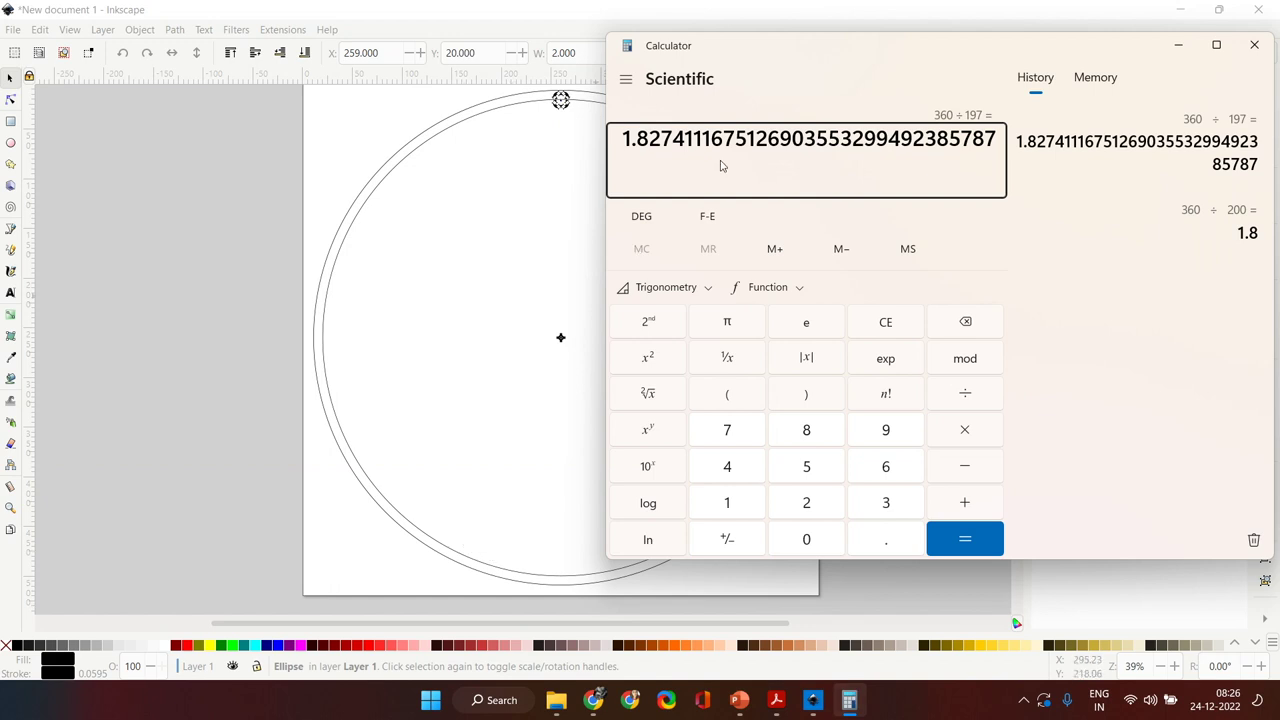
key(alt+Tab)
click(1047, 160)
key(BackSpace)
key(BackSpace)
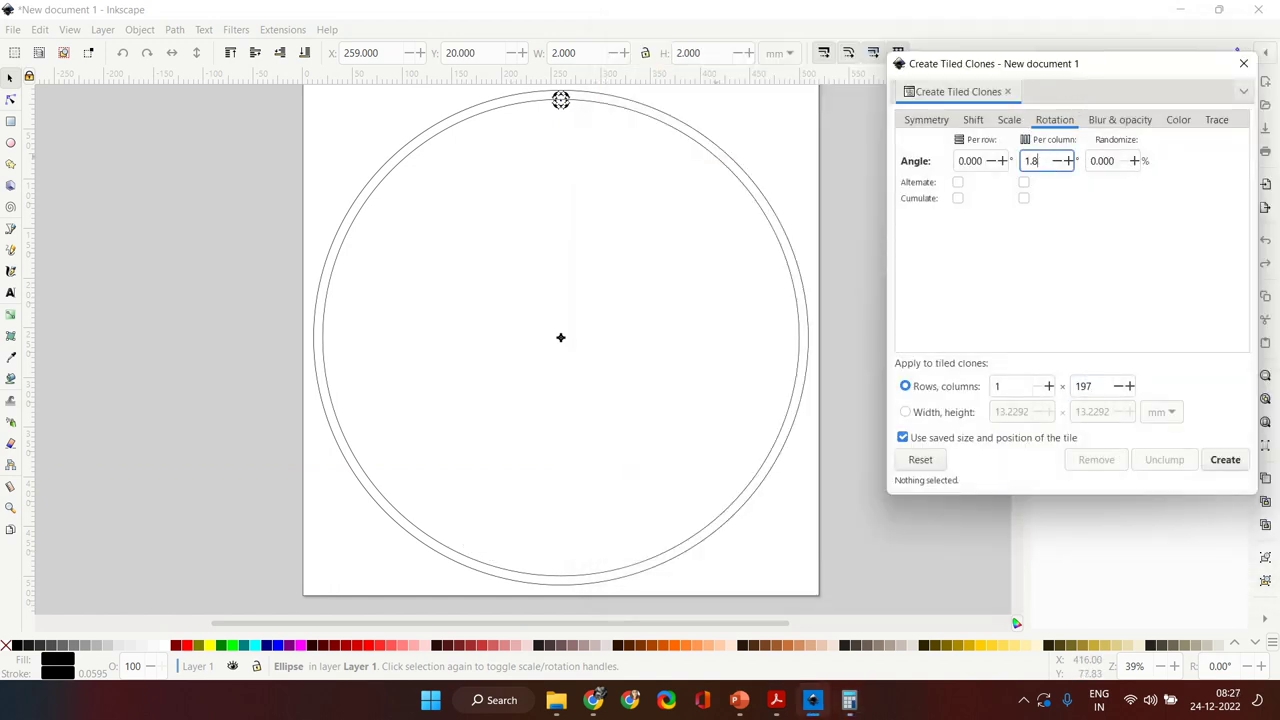
text(274111)
click(1226, 461)
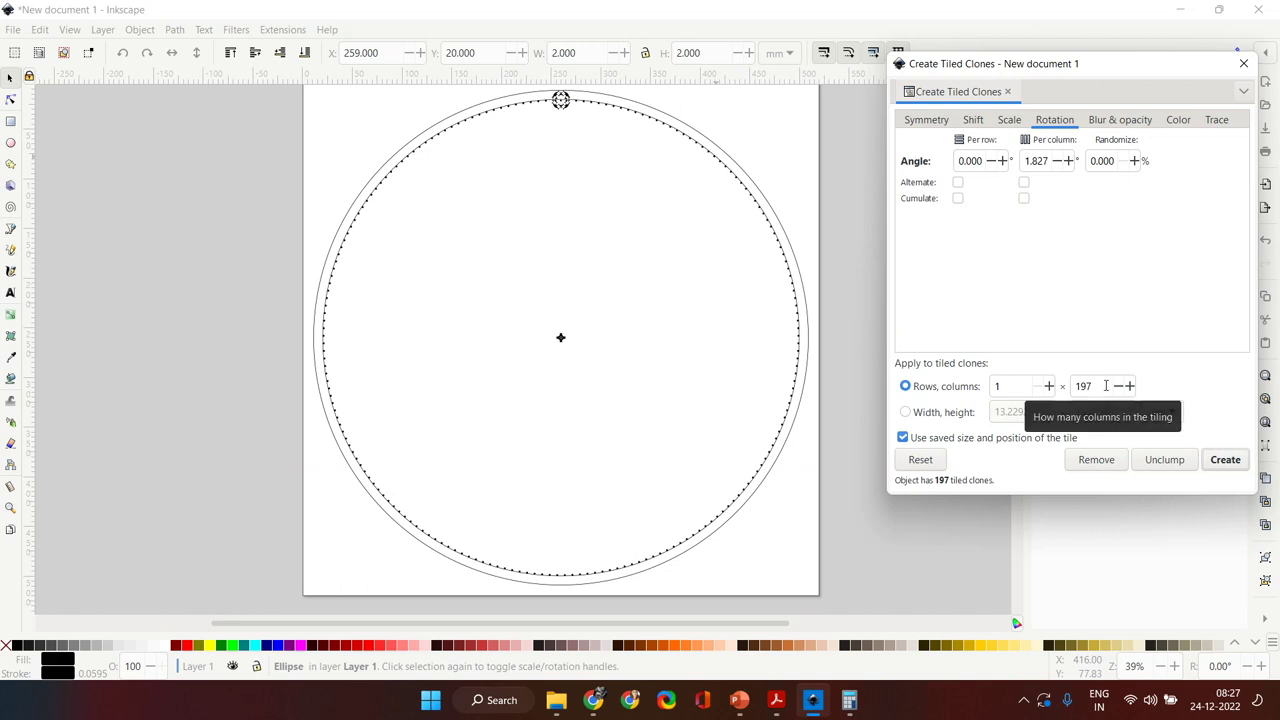
click(973, 120)
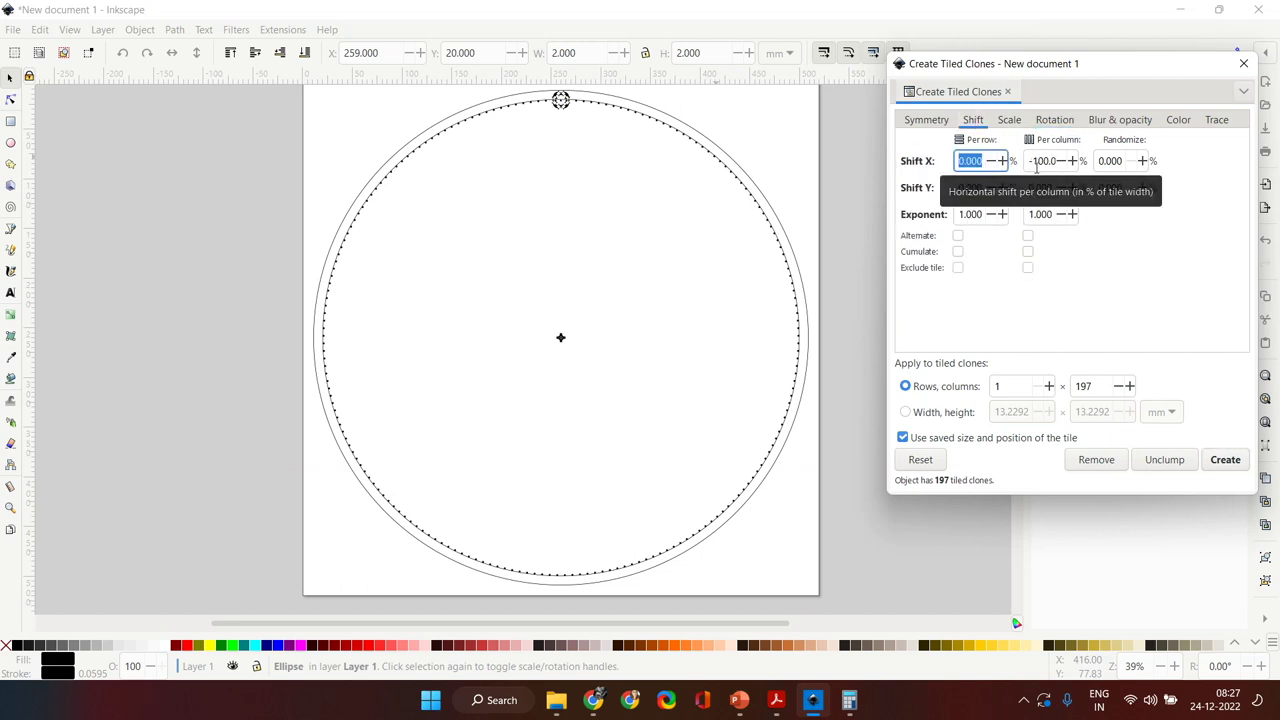
Step: Reselect the original dot, set per-column Shift X to 0, and create the clones
click(812, 194)
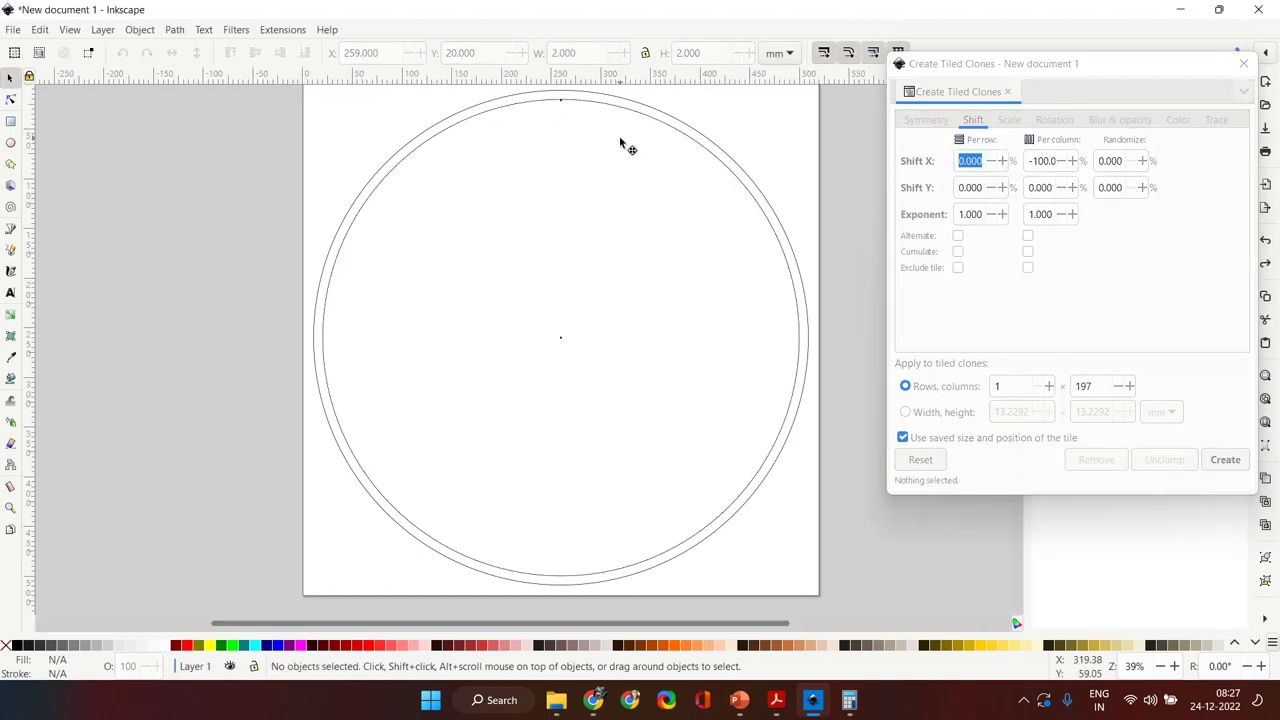
click(561, 103)
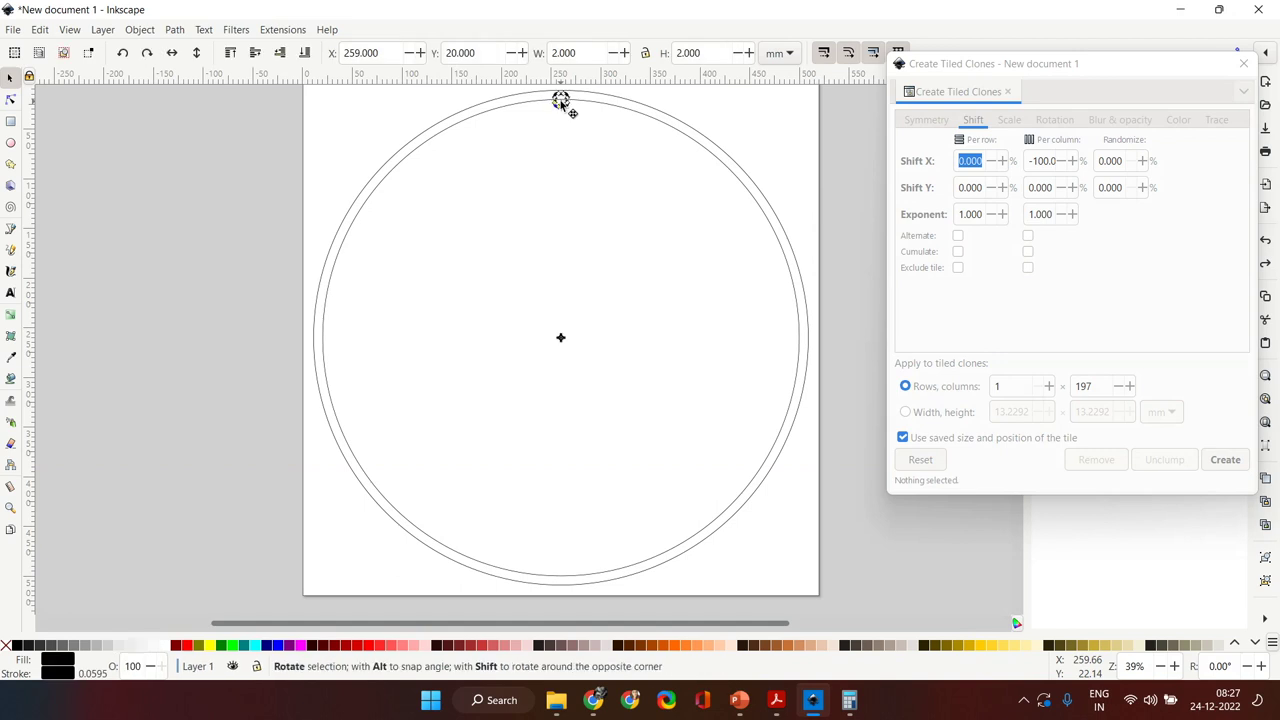
click(1046, 160)
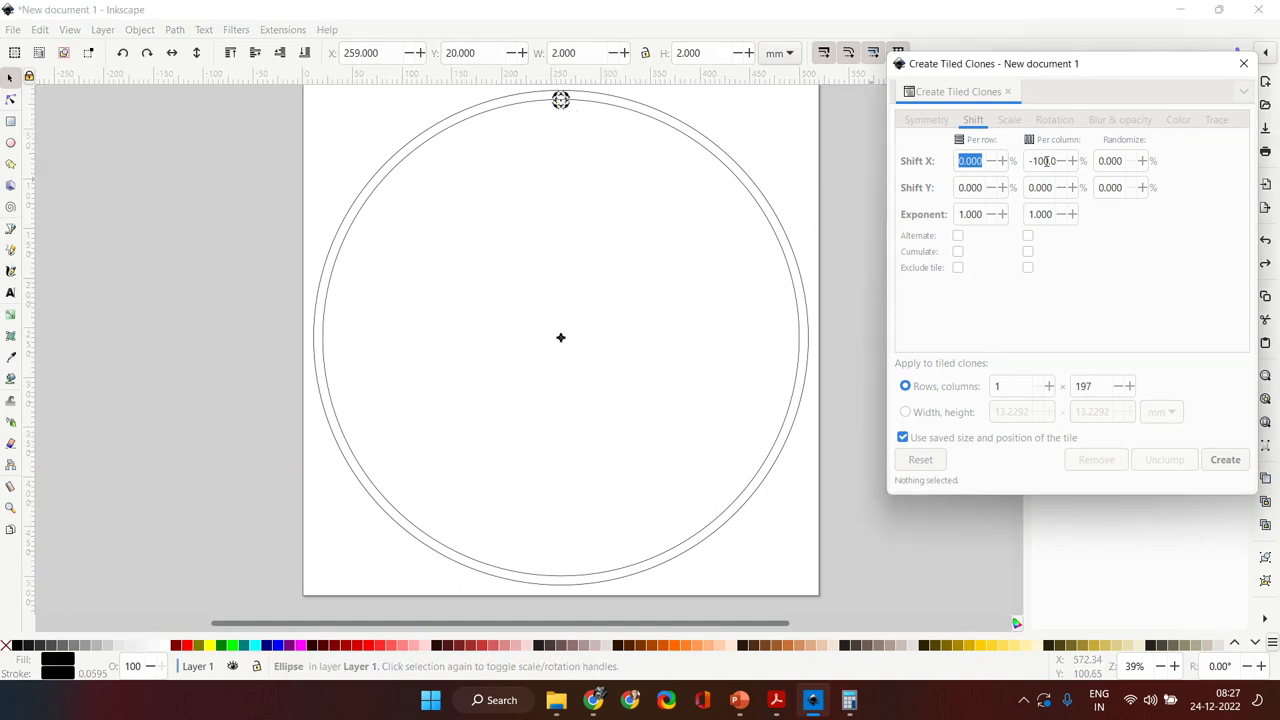
key(BackSpace)
key(BackSpace)
key(BackSpace)
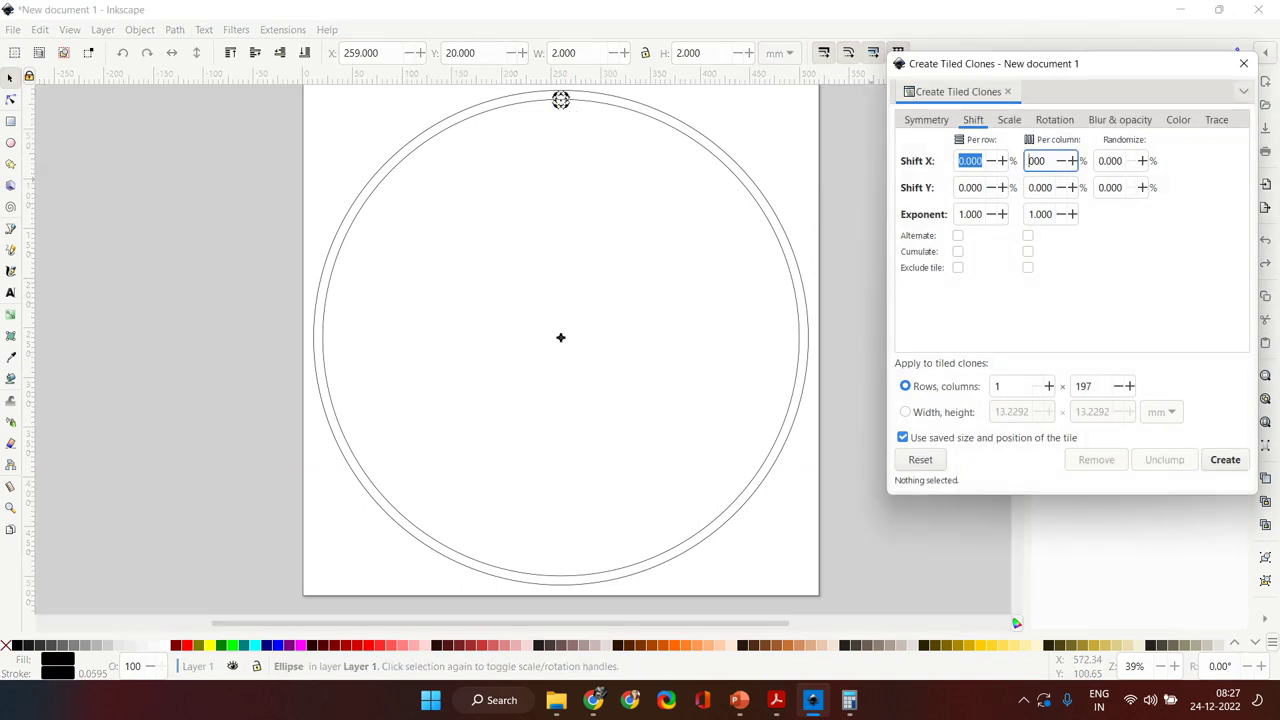
text(0.)
click(1225, 464)
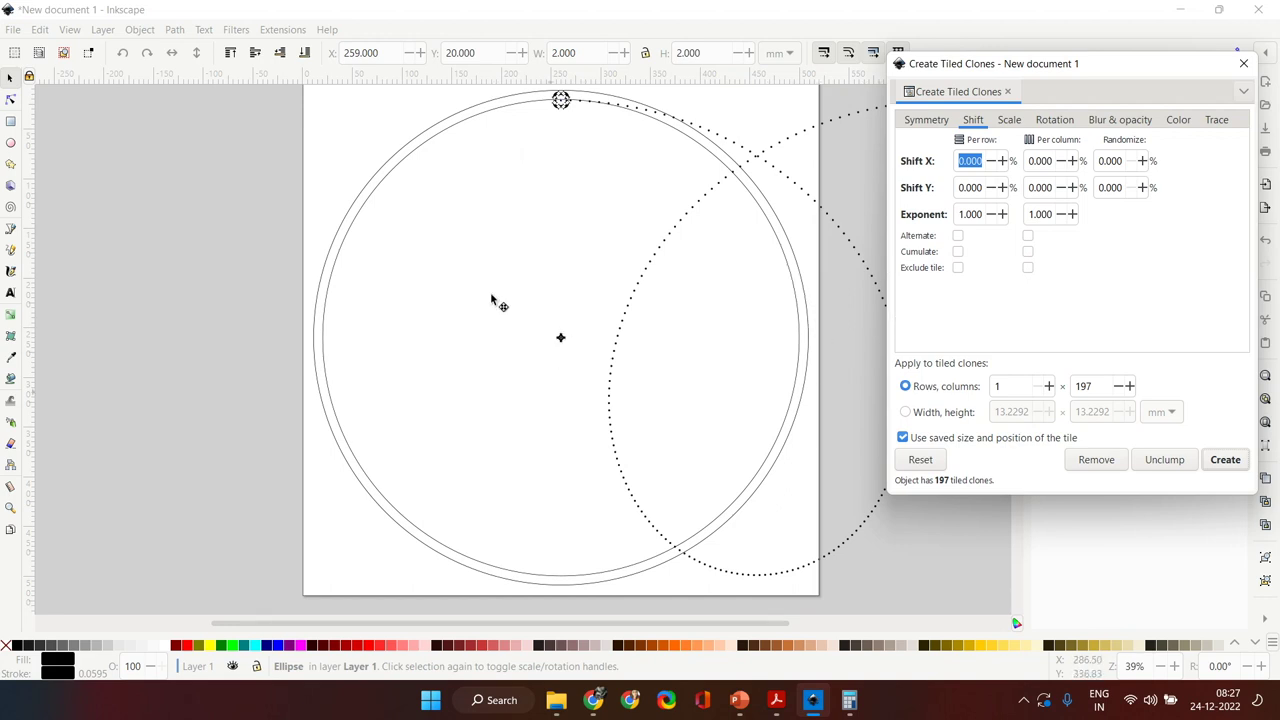
Step: Change per-column Shift X to -100% and re-create the 197 clones
click(1032, 161)
key(BackSpace)
text(-100)
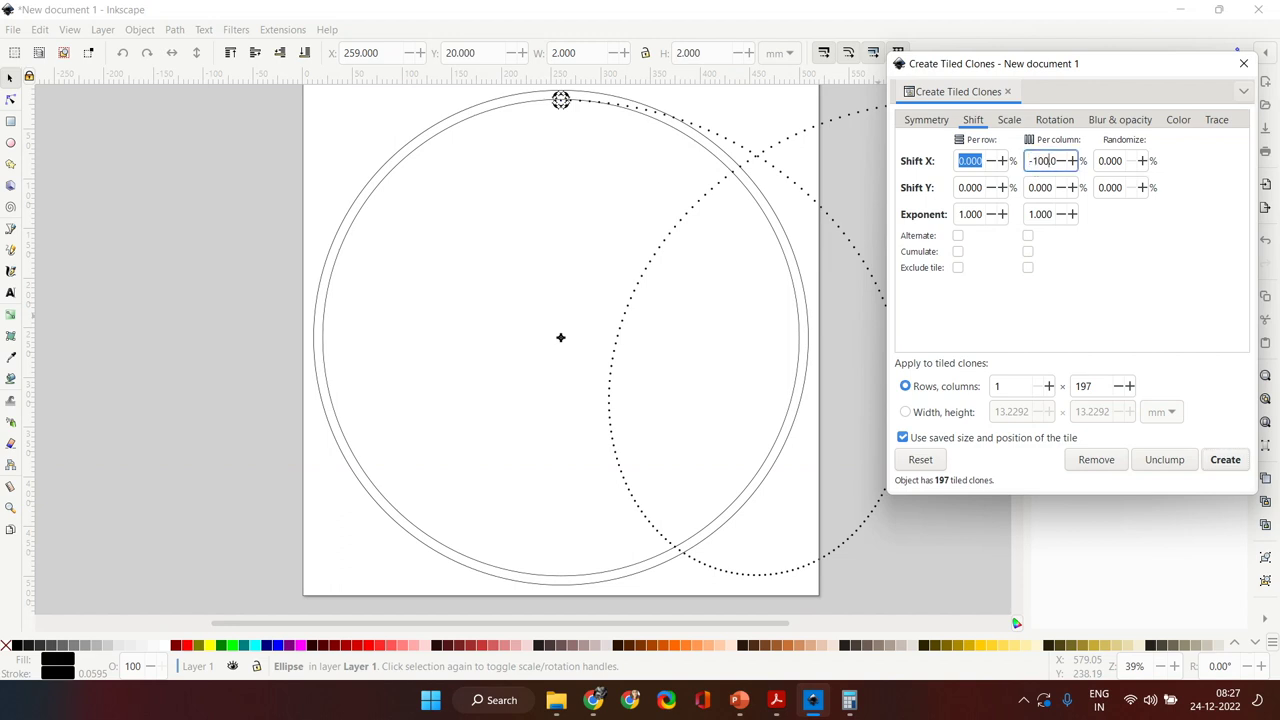
click(1220, 463)
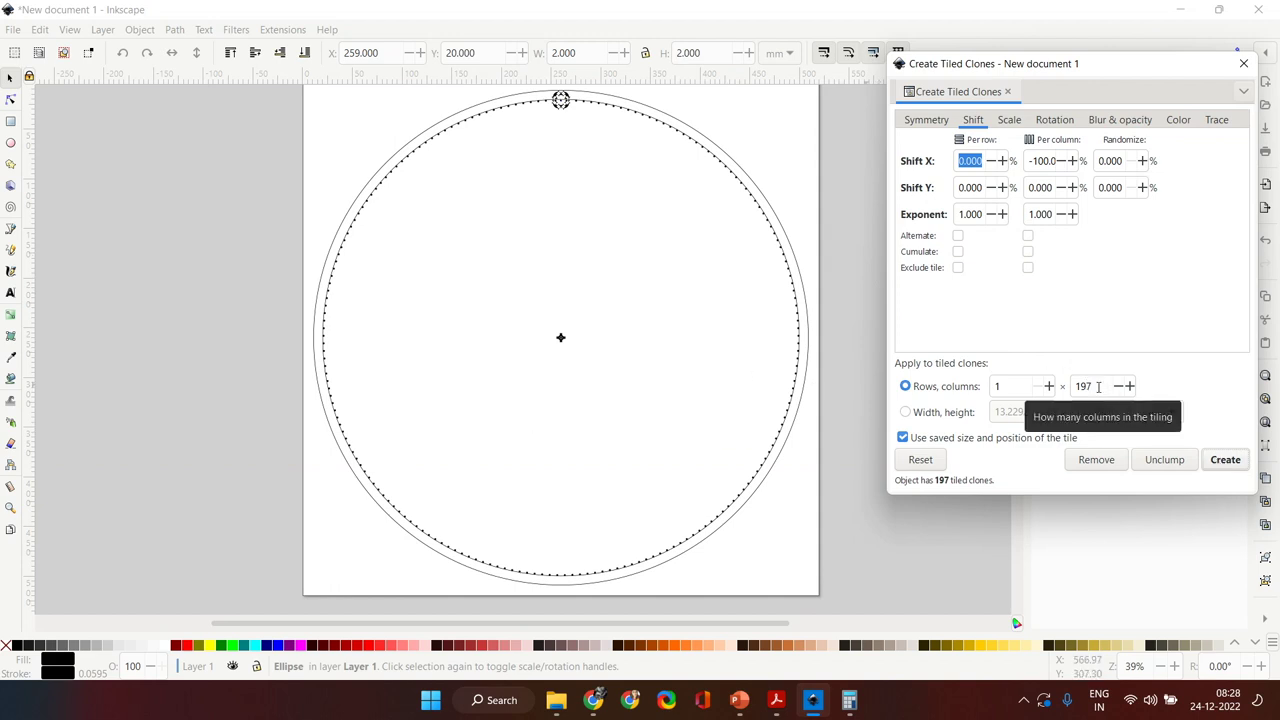
click(1053, 120)
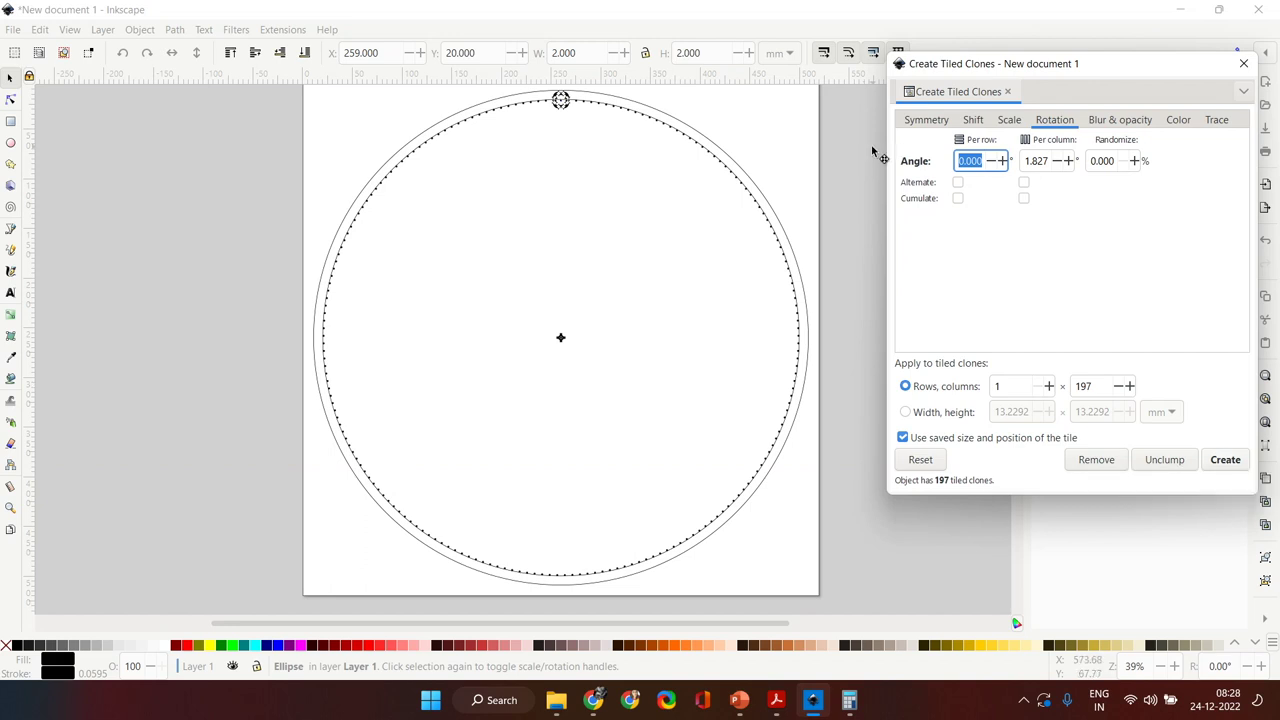
Step: Delete the outer and inner guide circles, keeping the ring of 197 dots and the centre dot
click(727, 162)
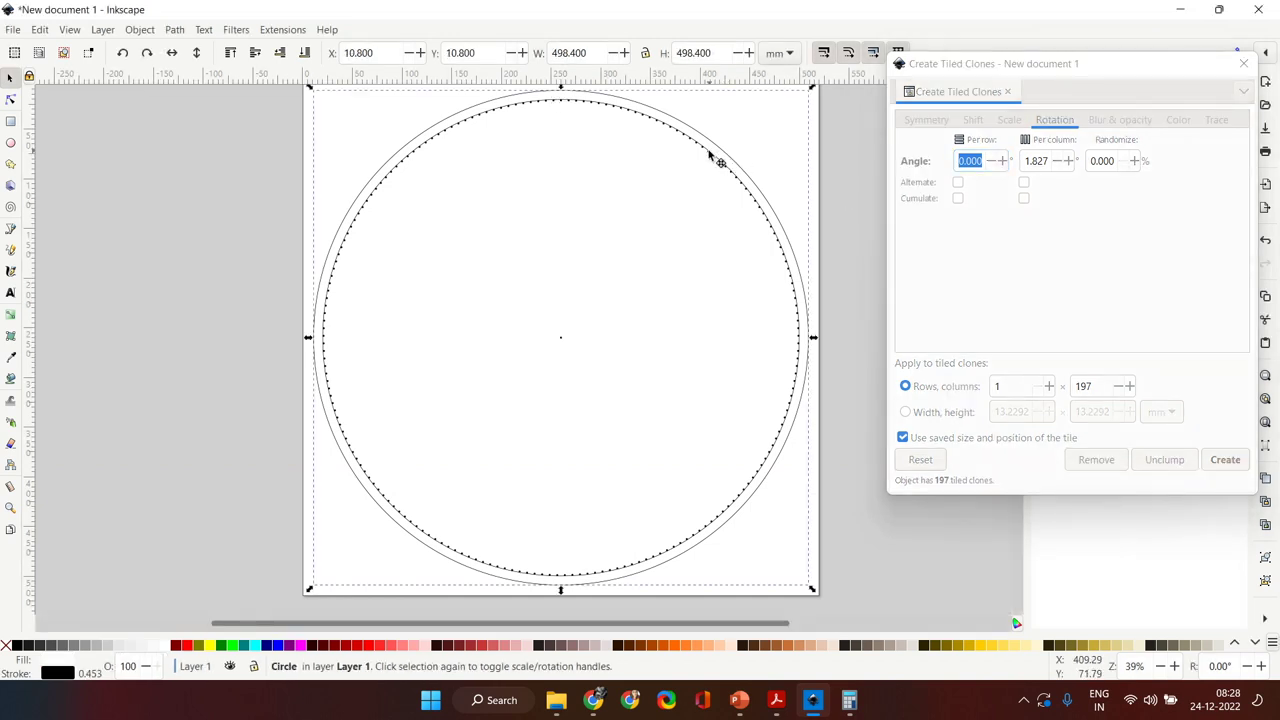
key(Delete)
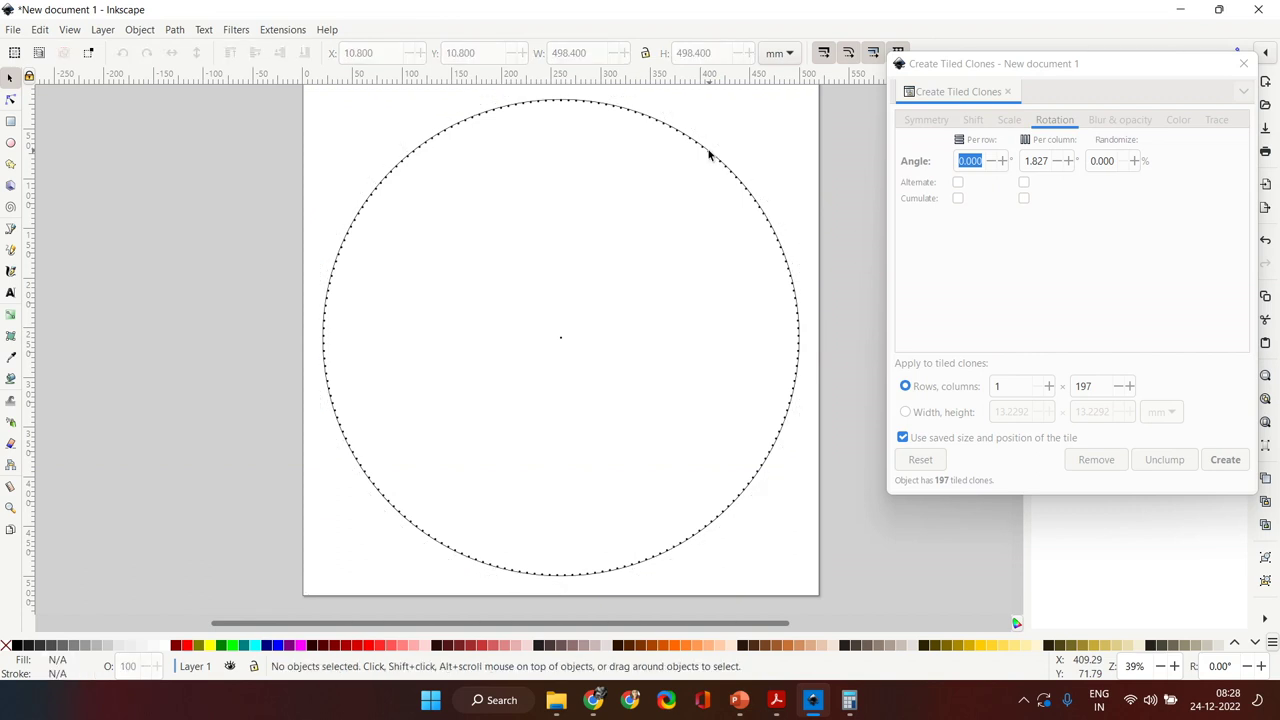
scroll(708, 155, up, 4)
scroll(760, 215, up, 5)
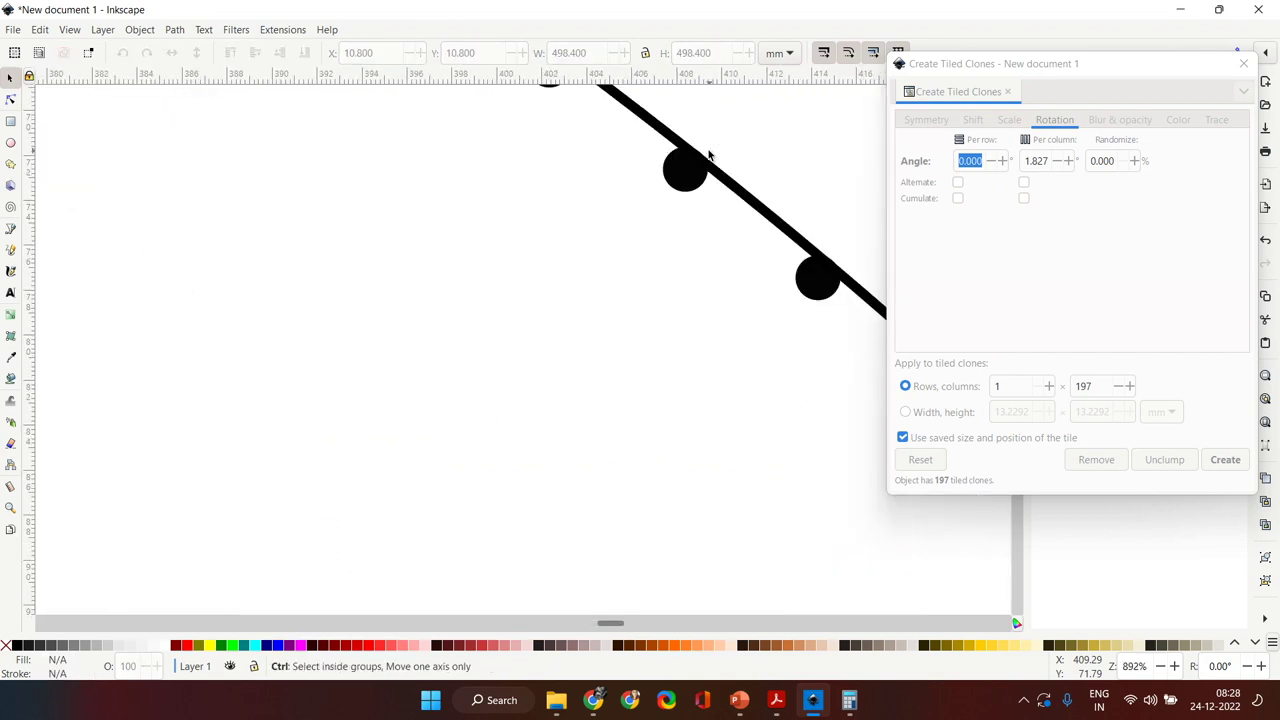
click(767, 220)
key(Escape)
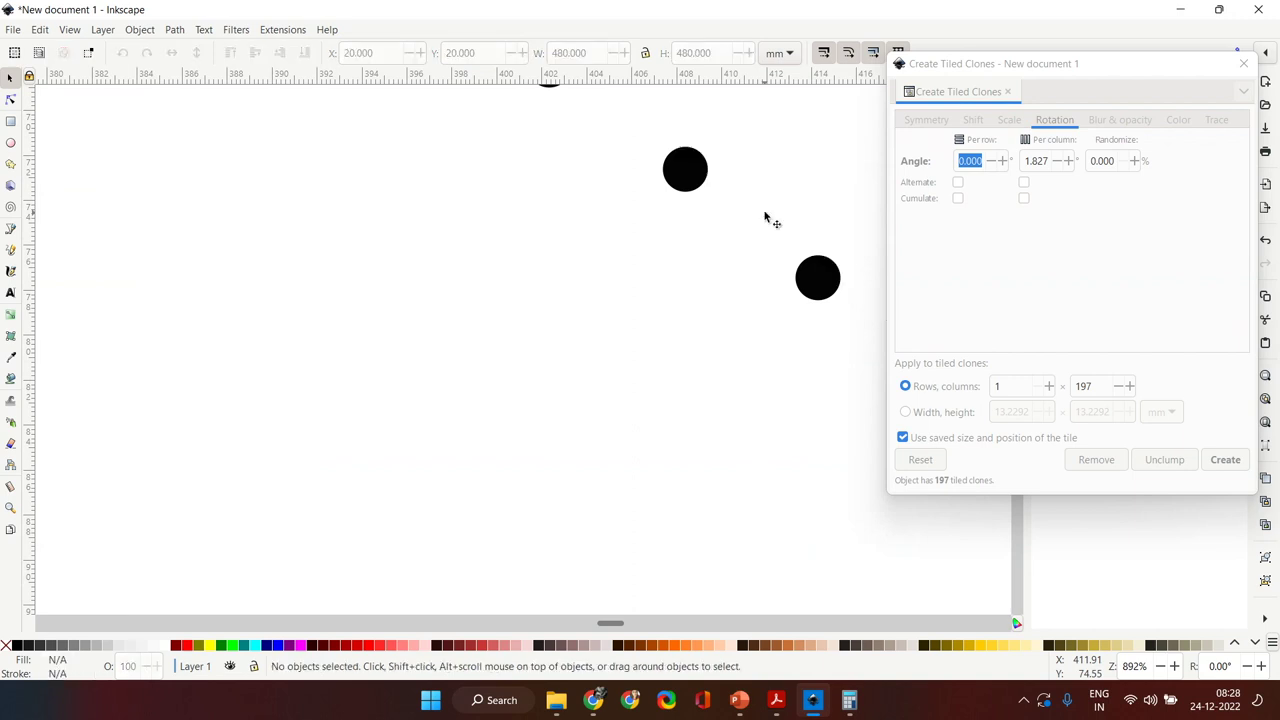
scroll(766, 217, down, 8)
scroll(765, 215, down, 1)
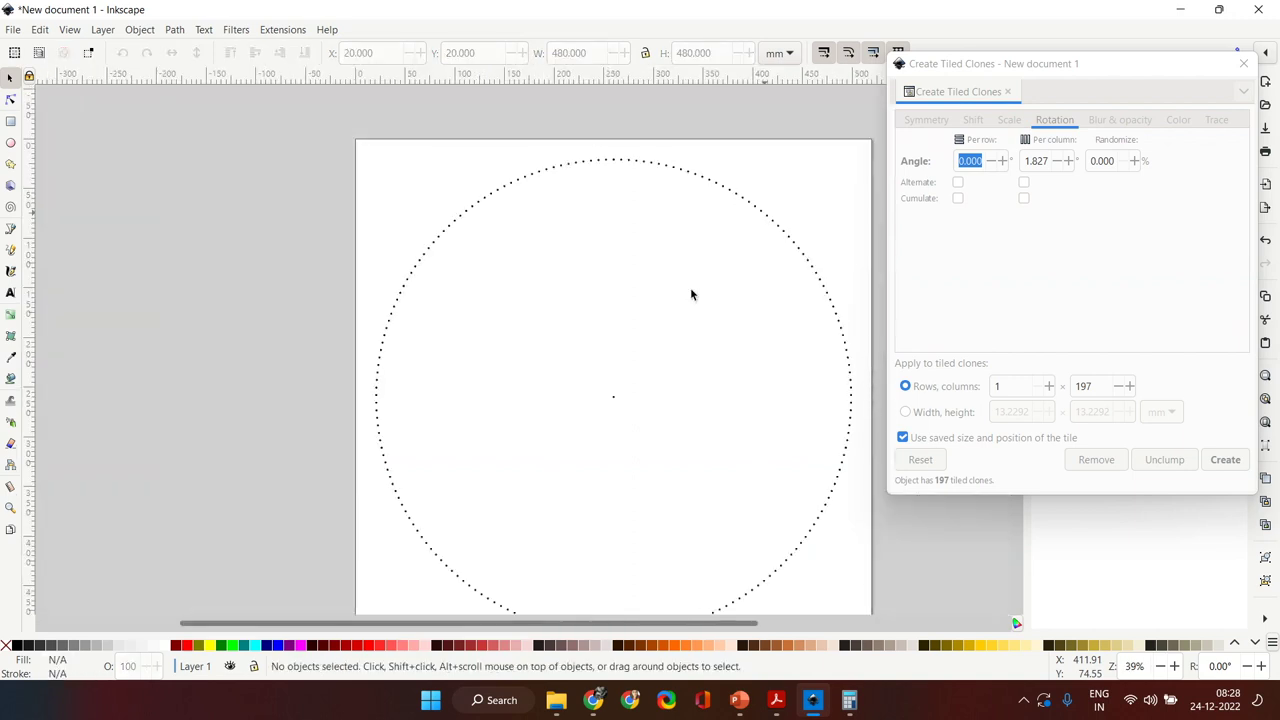
scroll(612, 398, down, 5)
scroll(612, 398, up, 4)
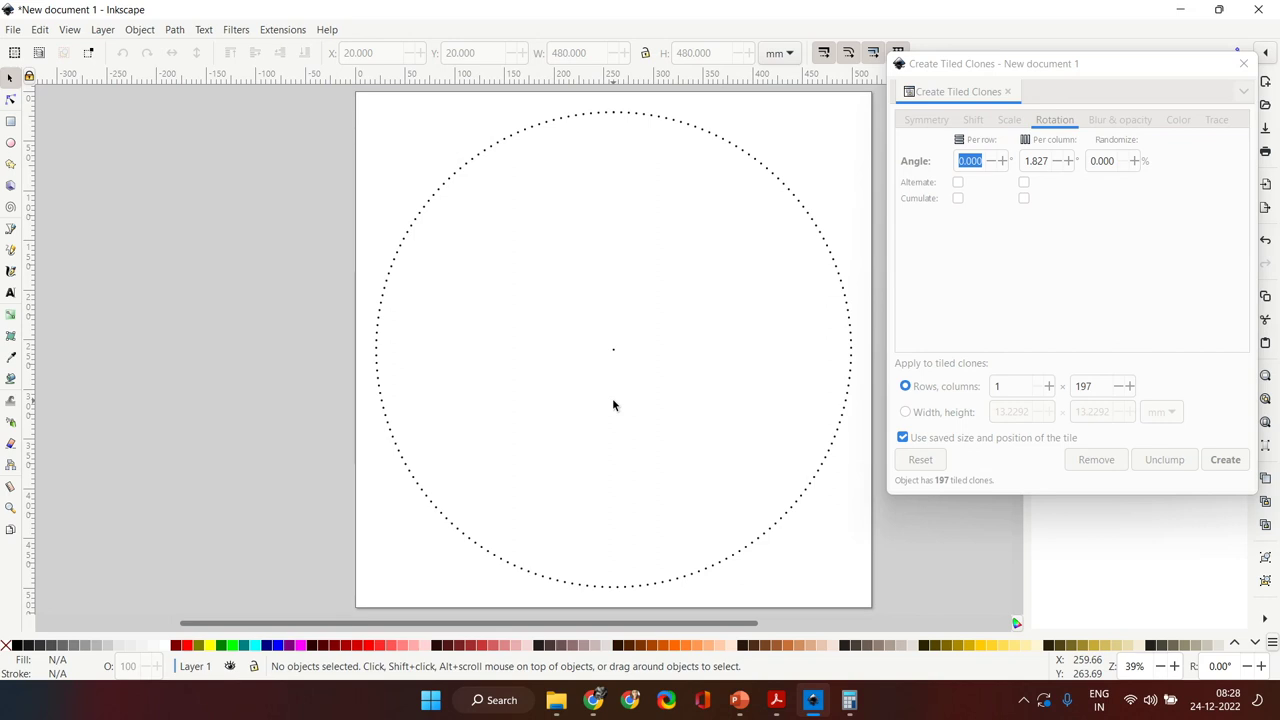
Step: Save the drawing as a PDF named 'Nail Placement Diagram' with default PDF options
click(10, 32)
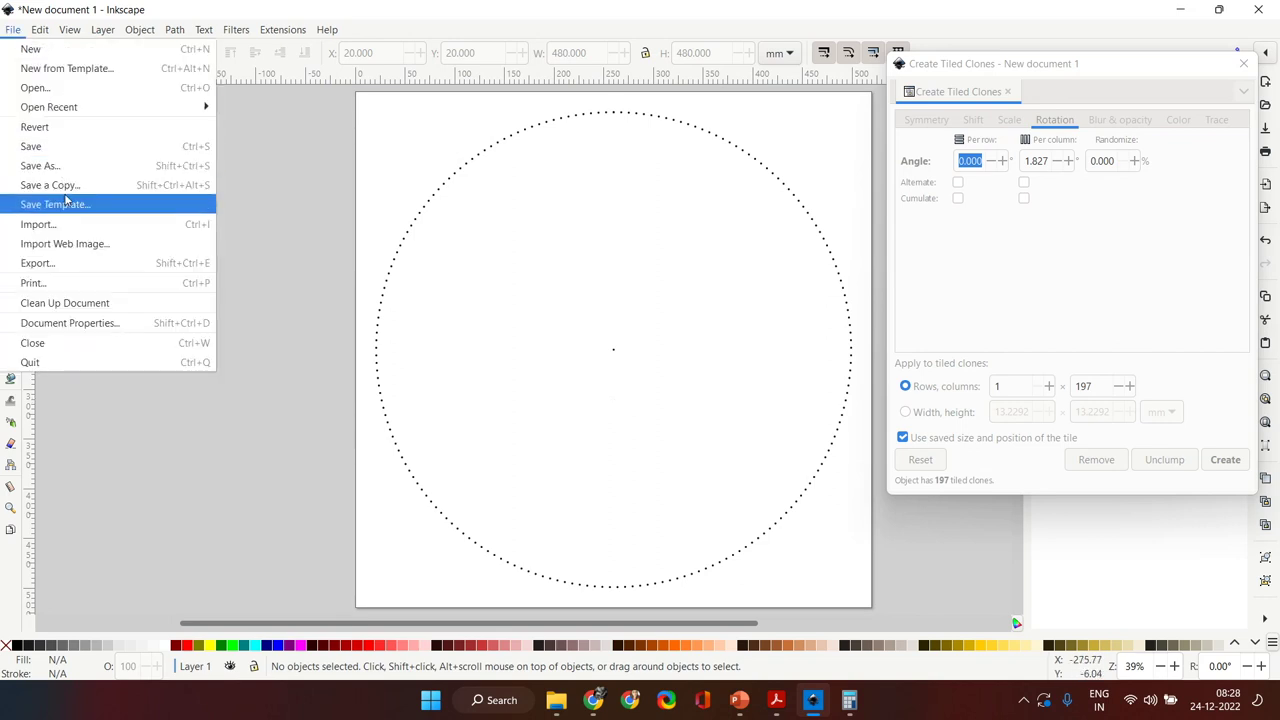
click(45, 166)
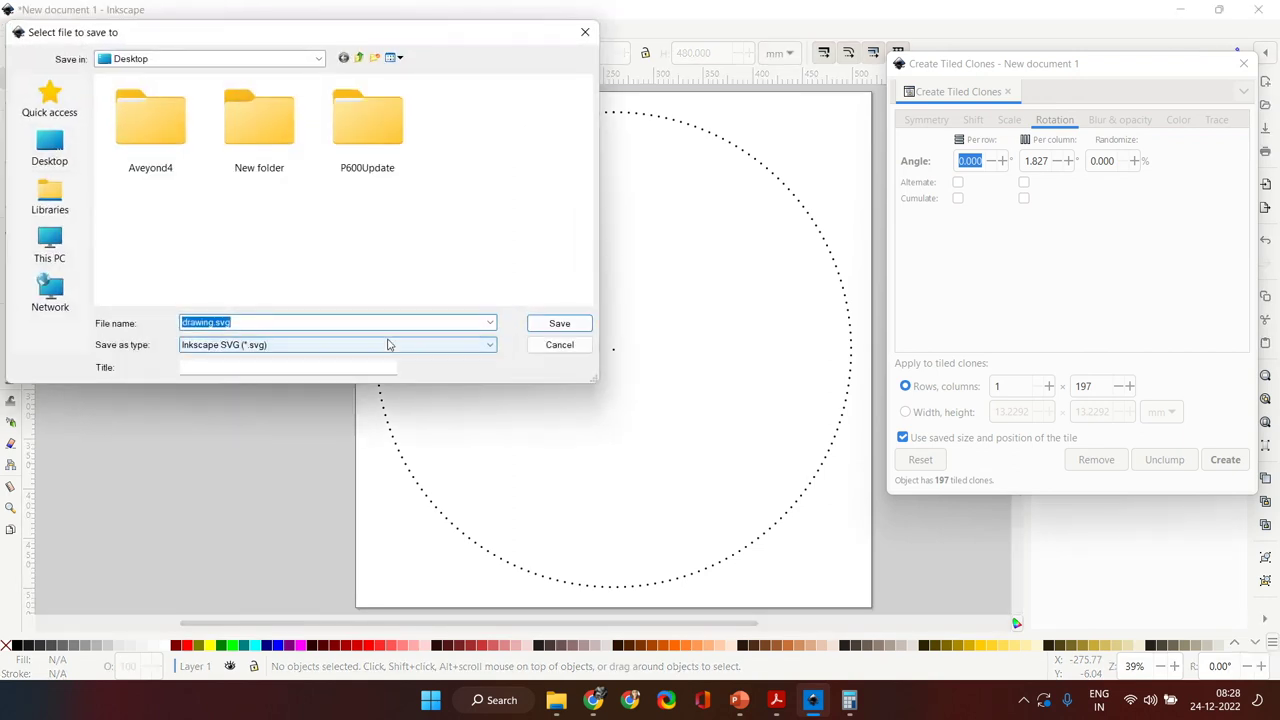
click(370, 353)
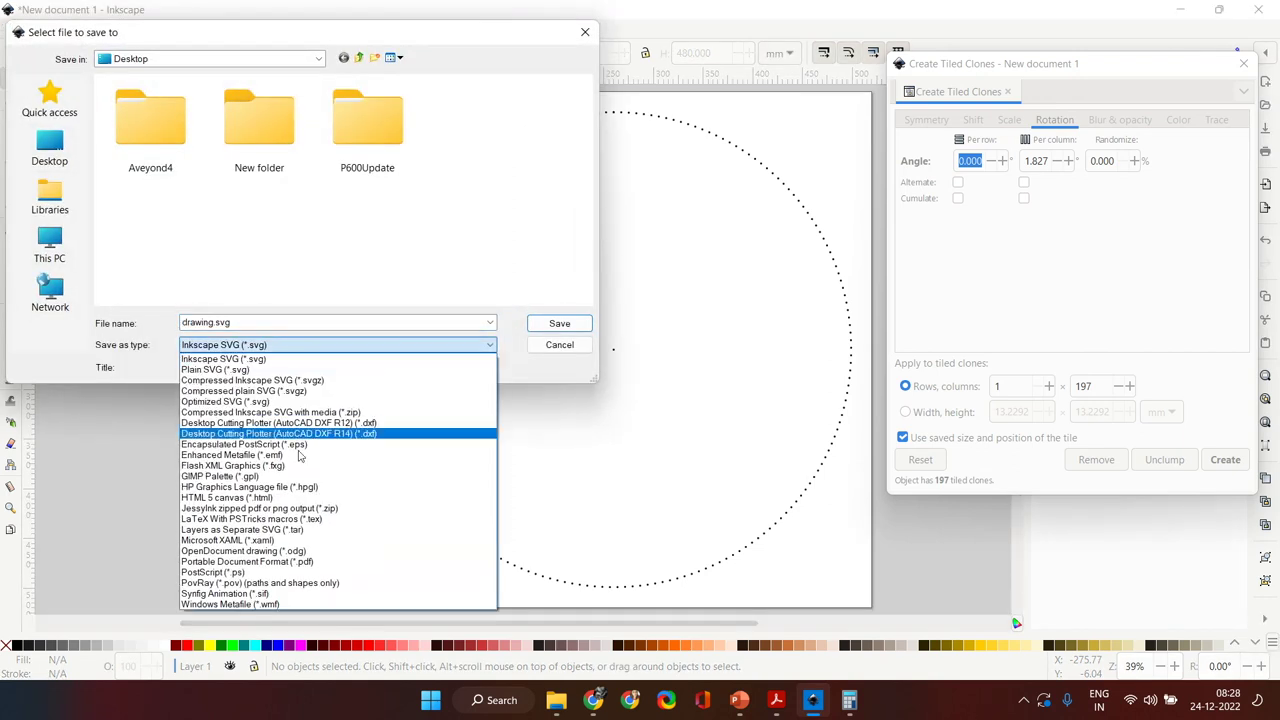
click(278, 567)
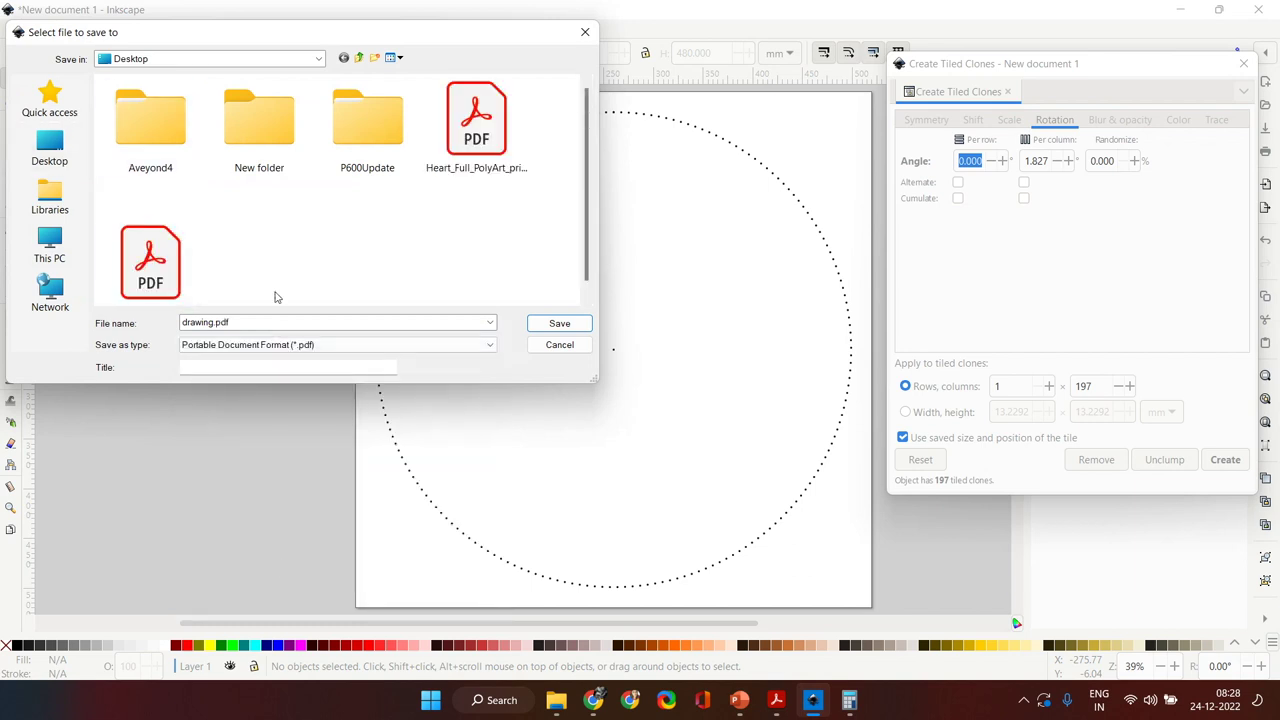
double_click(261, 322)
text(Nail )
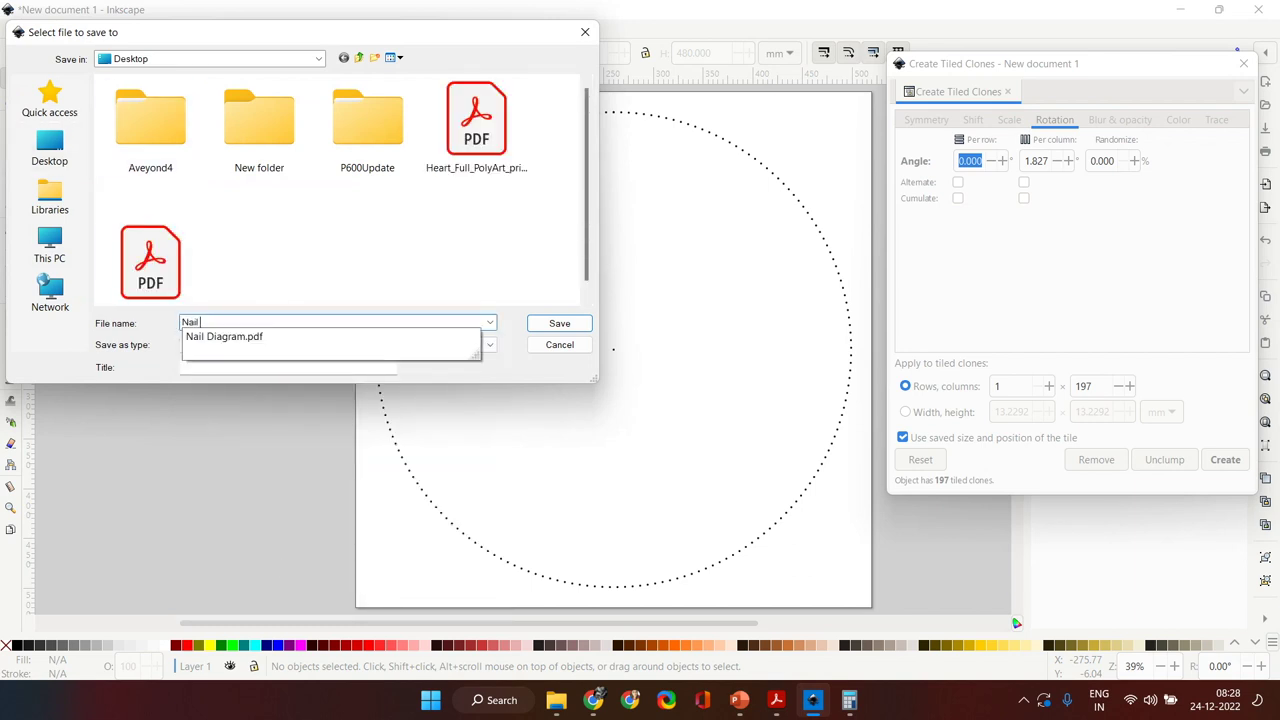
text(Placement Di)
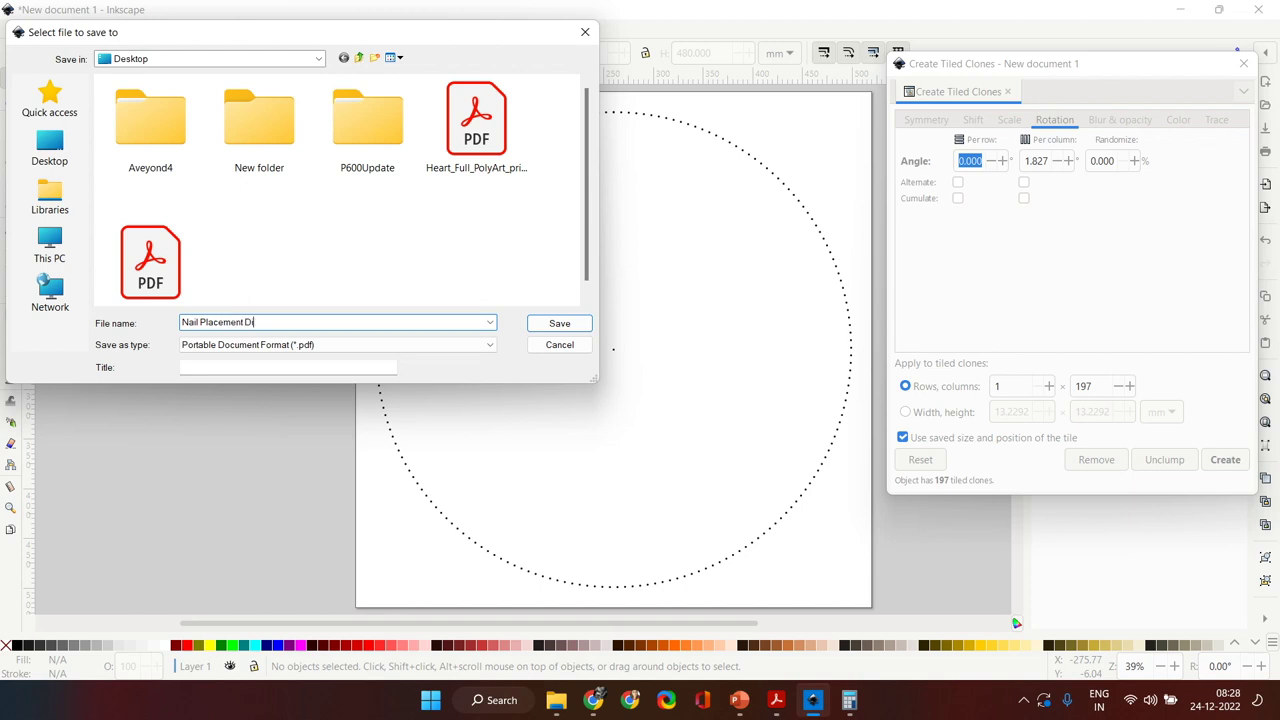
text(agram)
key(Return)
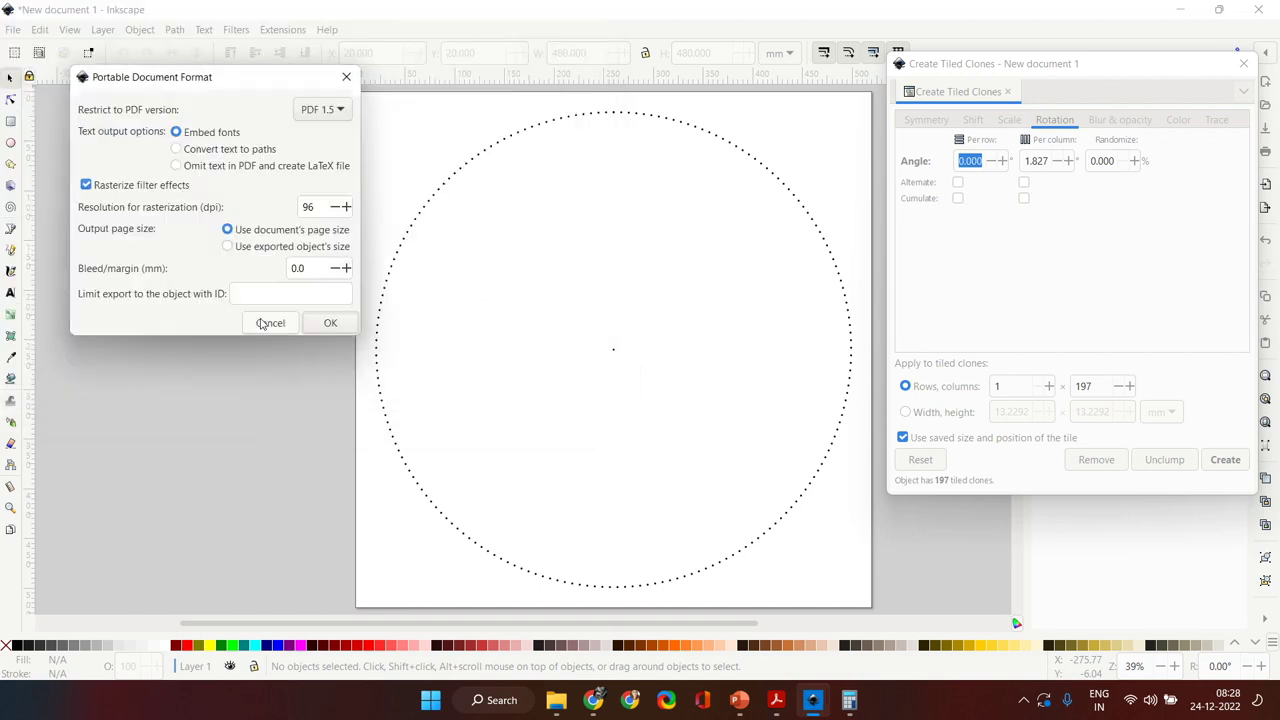
click(331, 322)
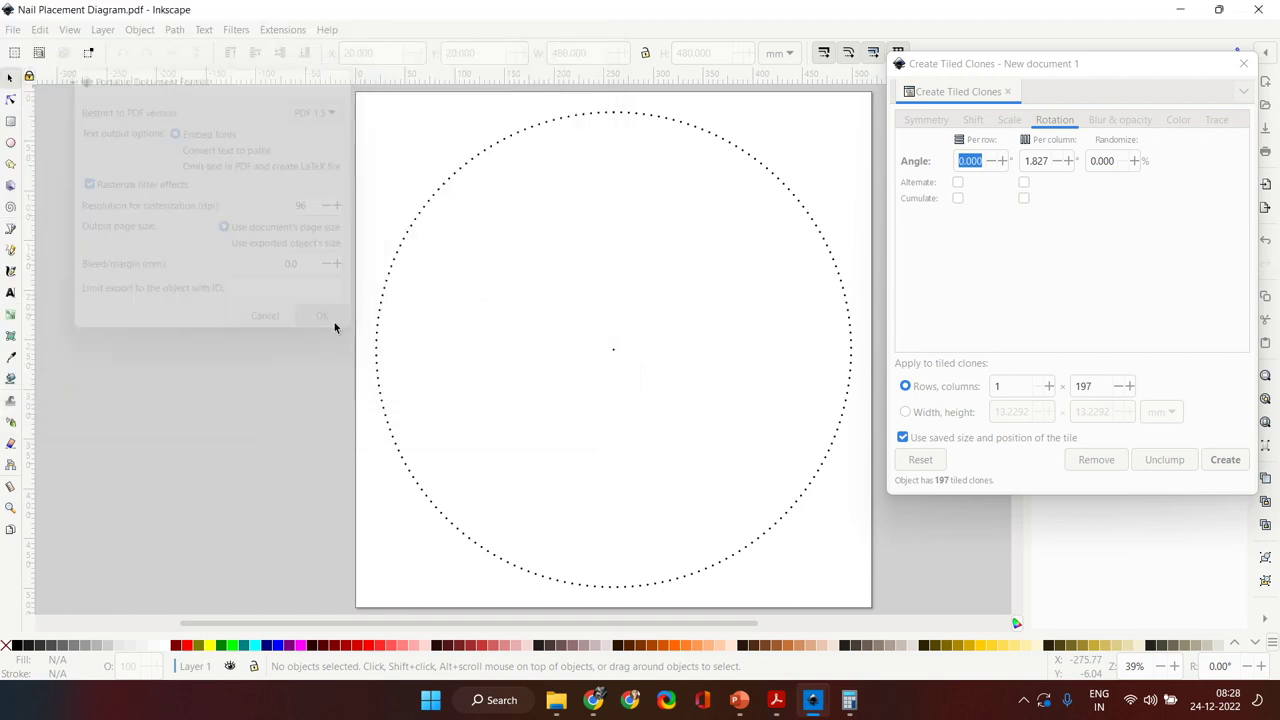
Step: Minimise Inkscape and open Nail Placement Diagram.pdf from the desktop
click(849, 700)
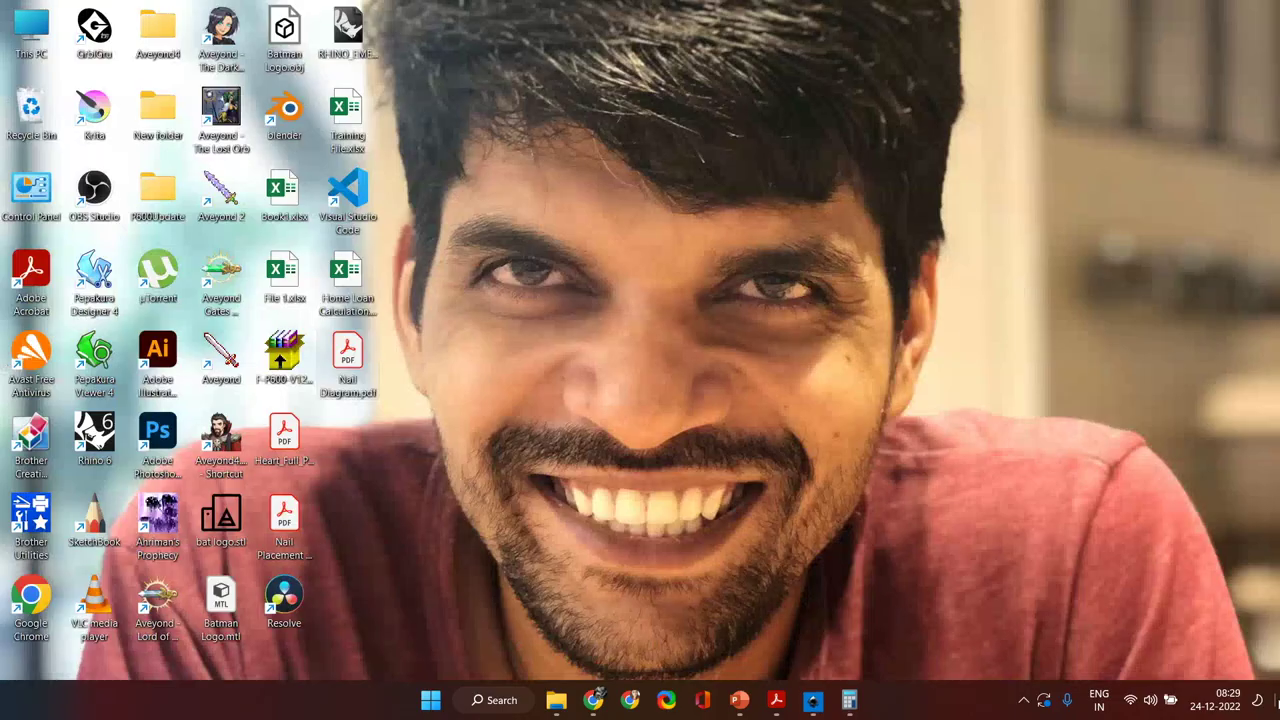
right_click(403, 342)
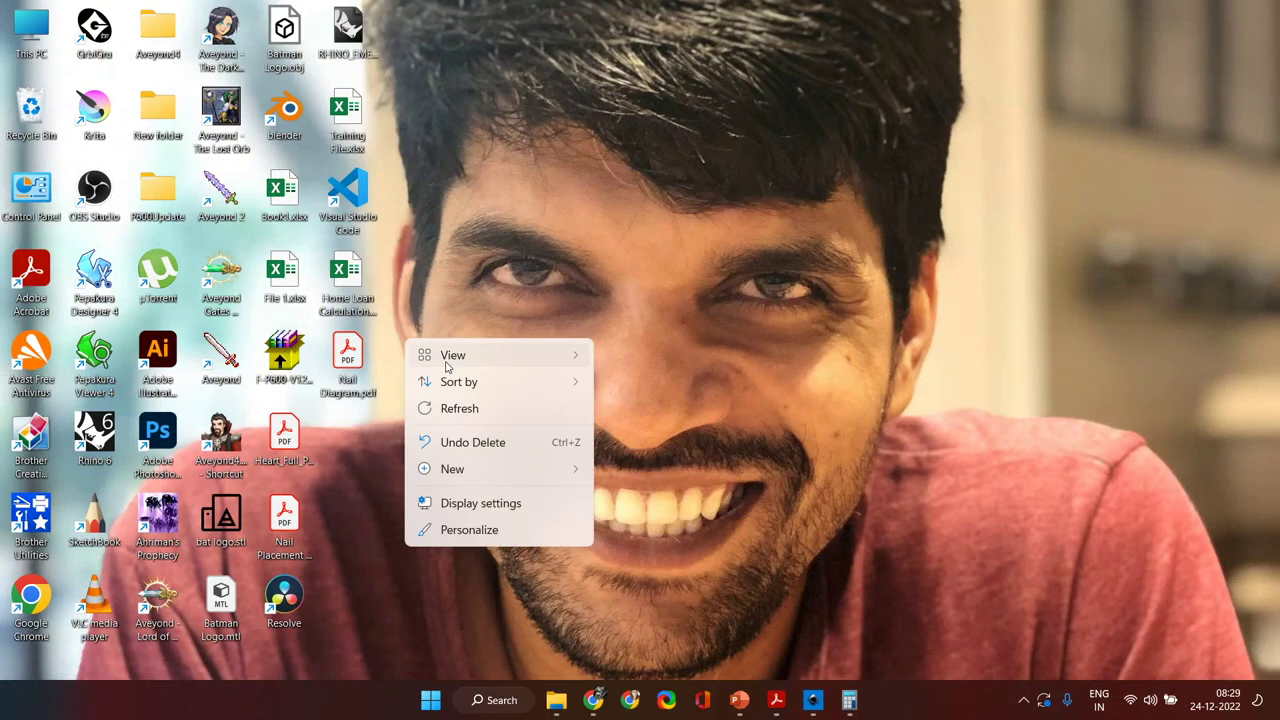
click(285, 530)
double_click(284, 528)
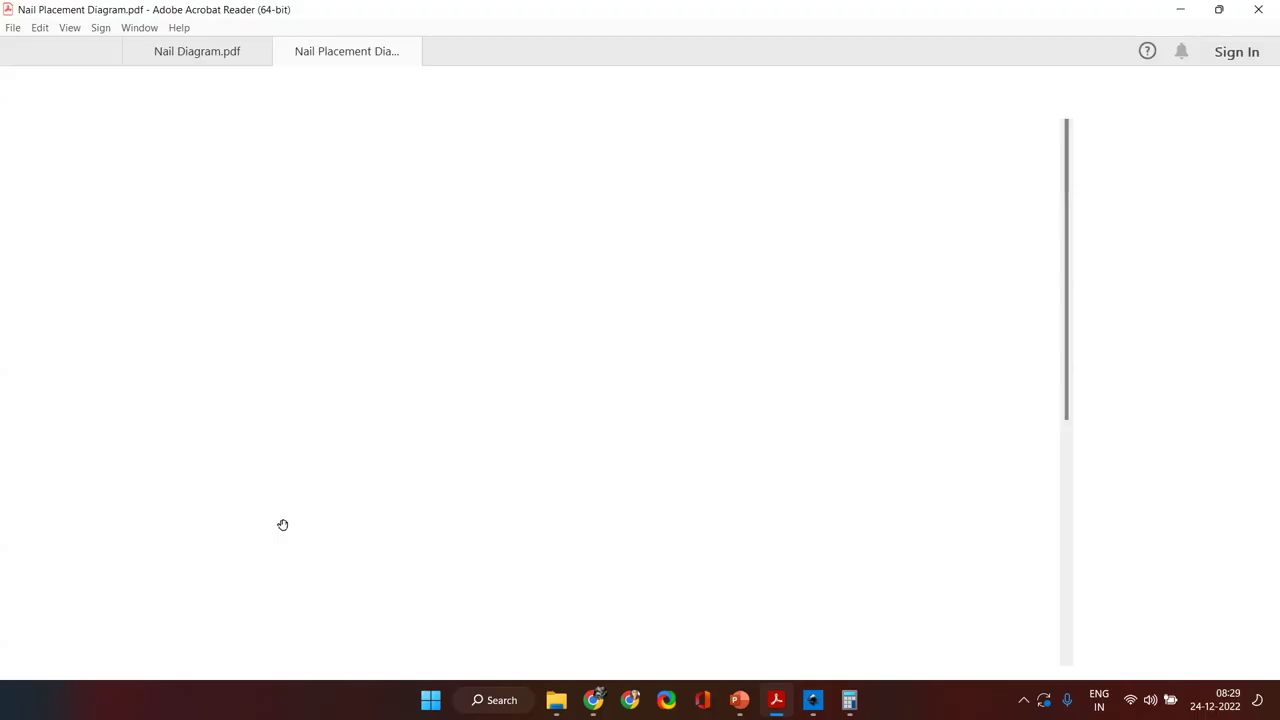
Step: Zoom in and out on the exported PDF to inspect the ring of nail dots
scroll(643, 402, up, 3)
scroll(643, 402, down, 3)
scroll(643, 402, up, 1)
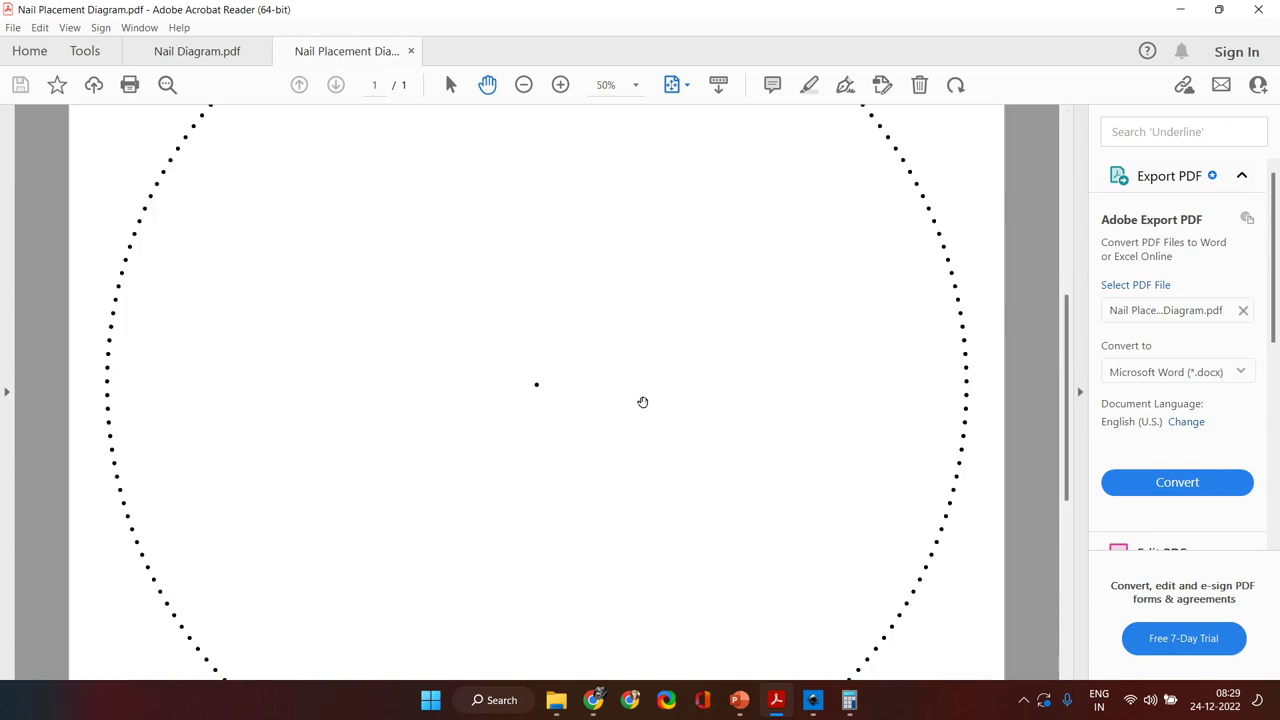
scroll(643, 402, up, 4)
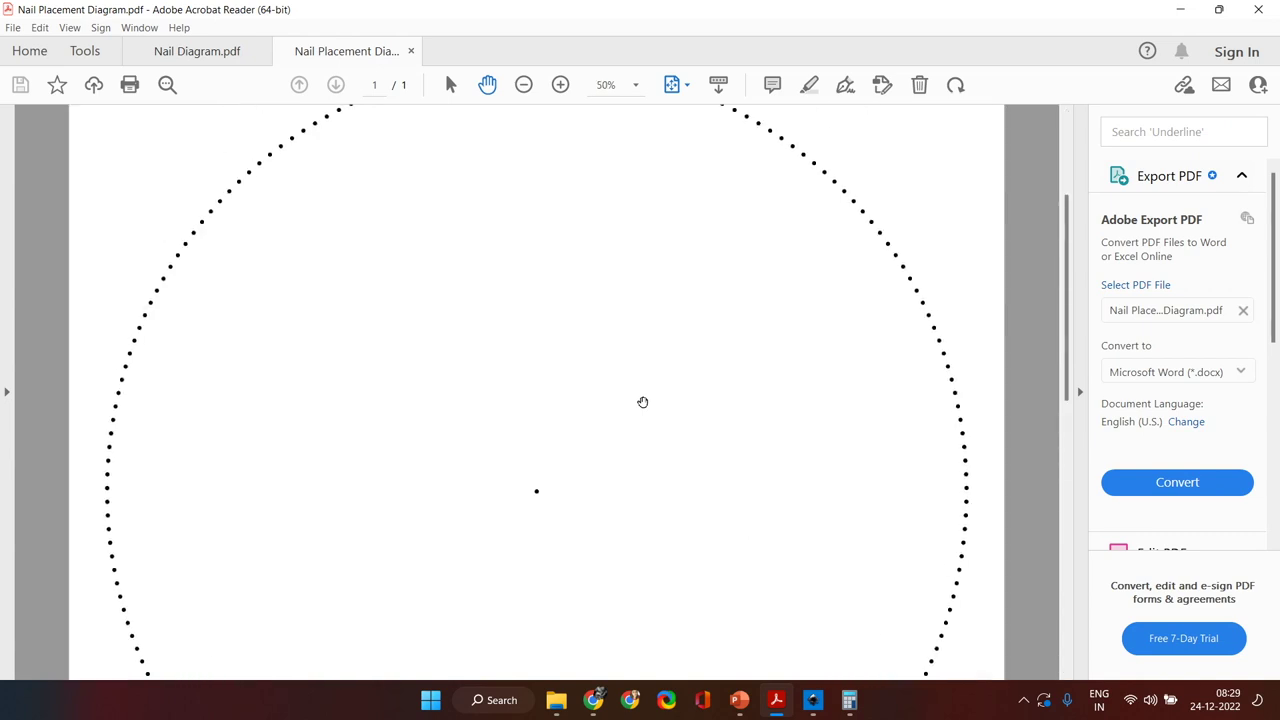
scroll(541, 143, up, 1)
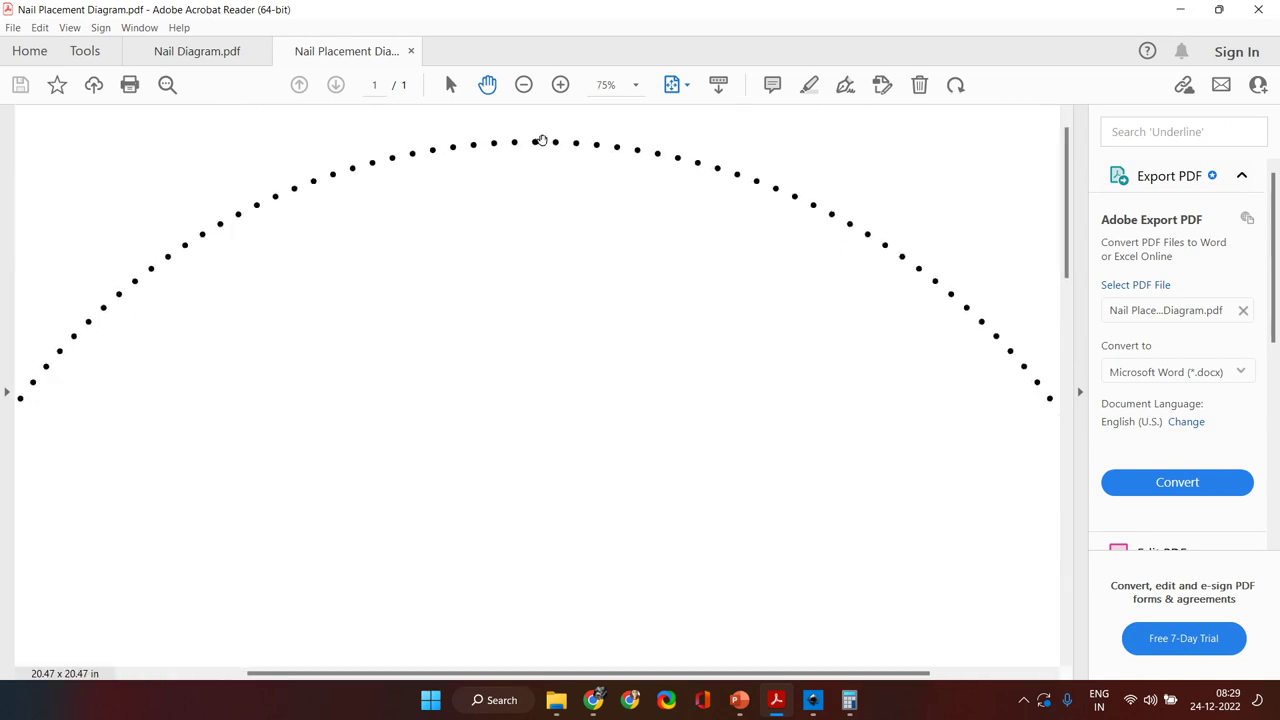
scroll(550, 170, down, 4)
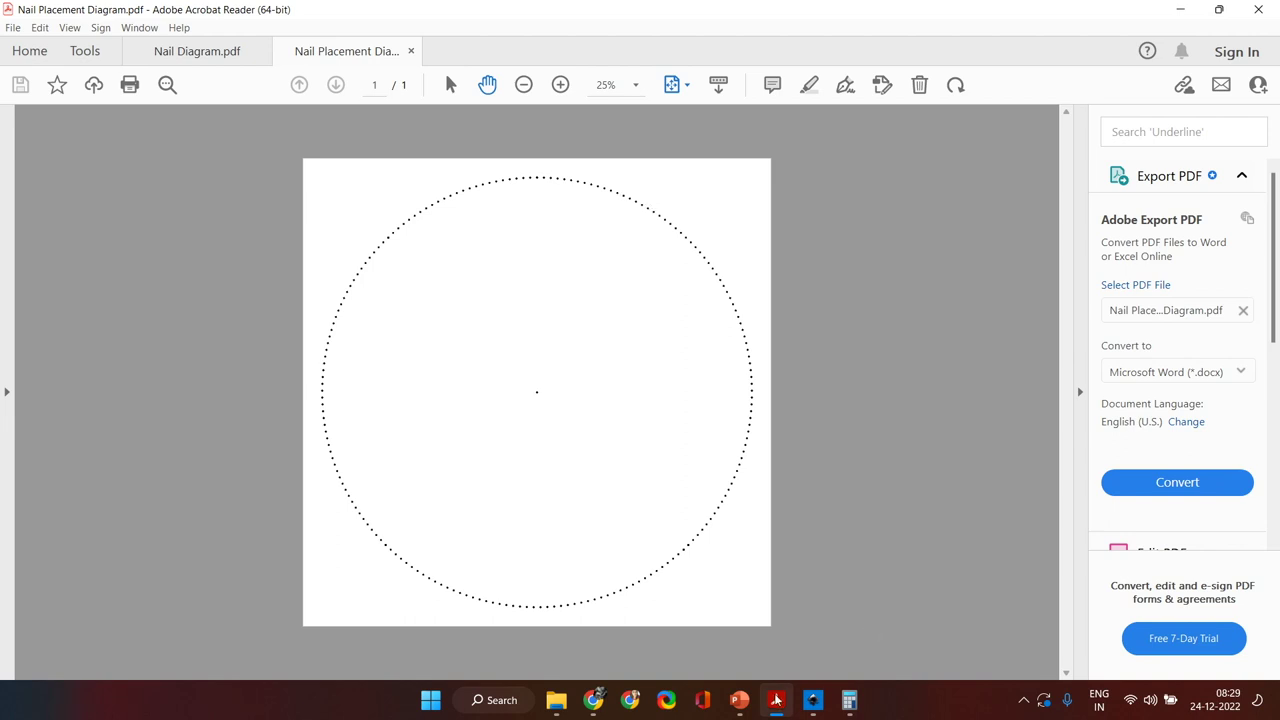
Step: Compare the two PDFs, ending on Nail Diagram.pdf
click(206, 55)
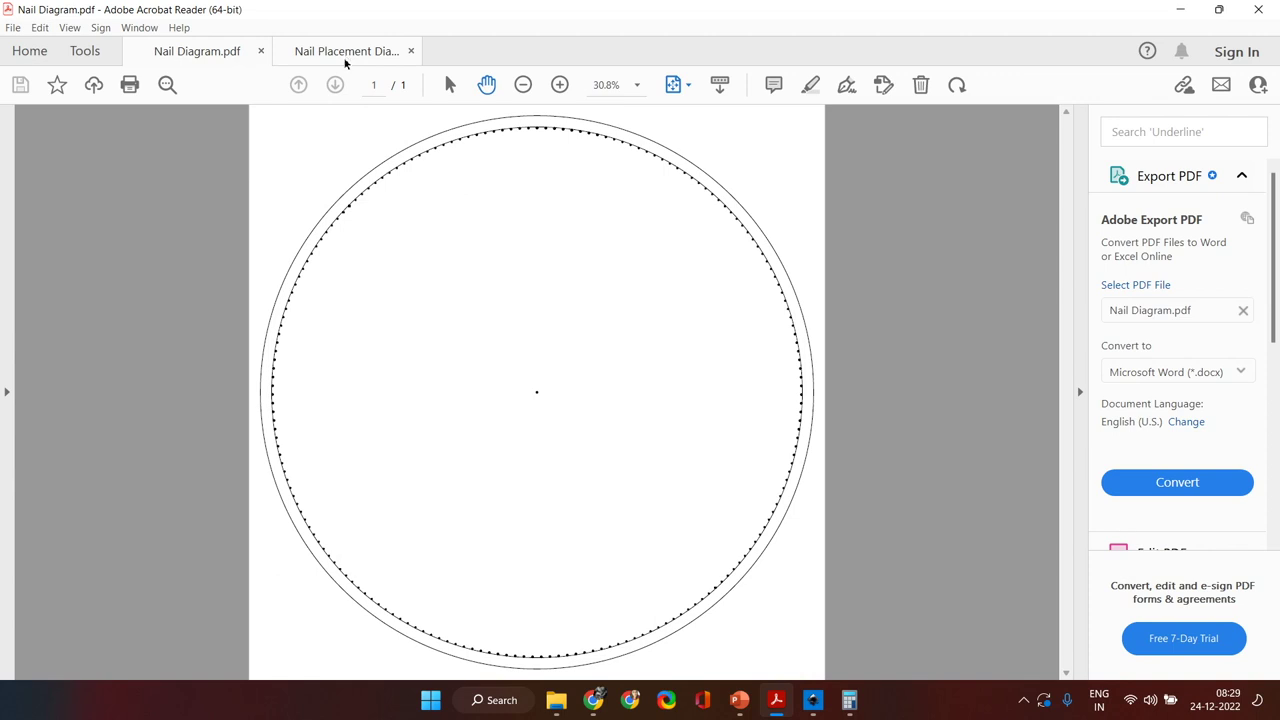
click(345, 60)
click(204, 55)
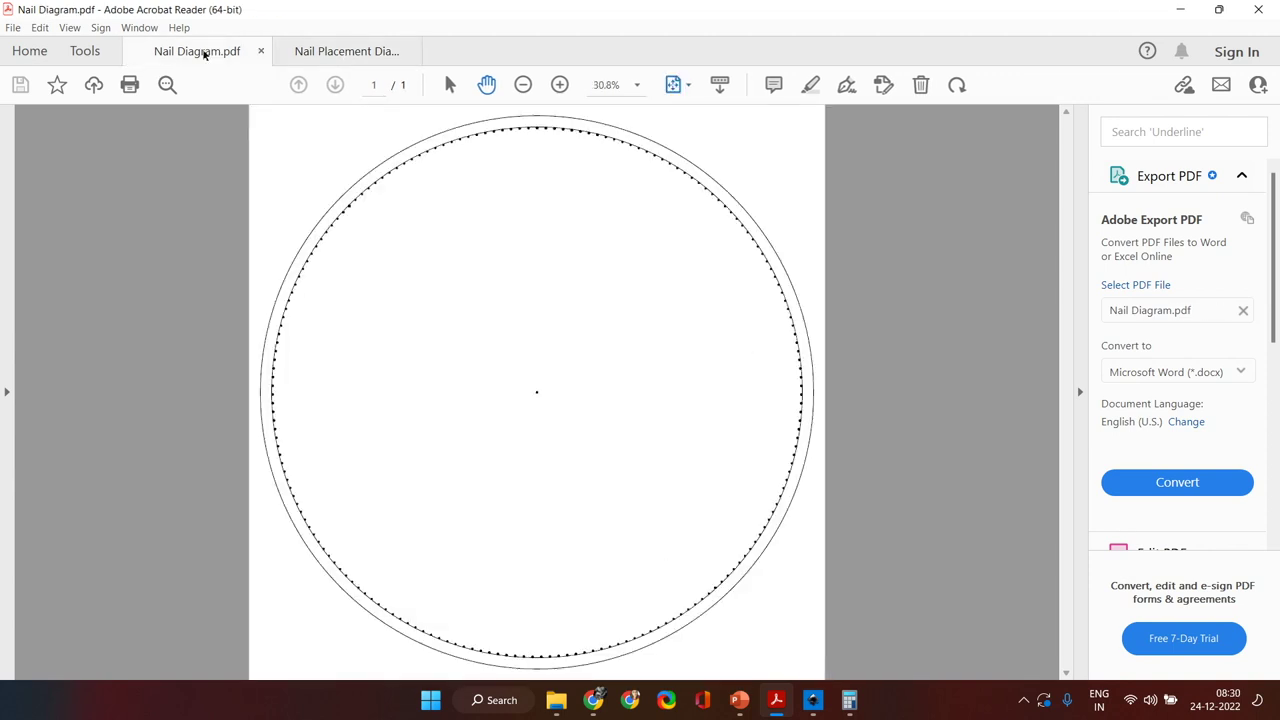